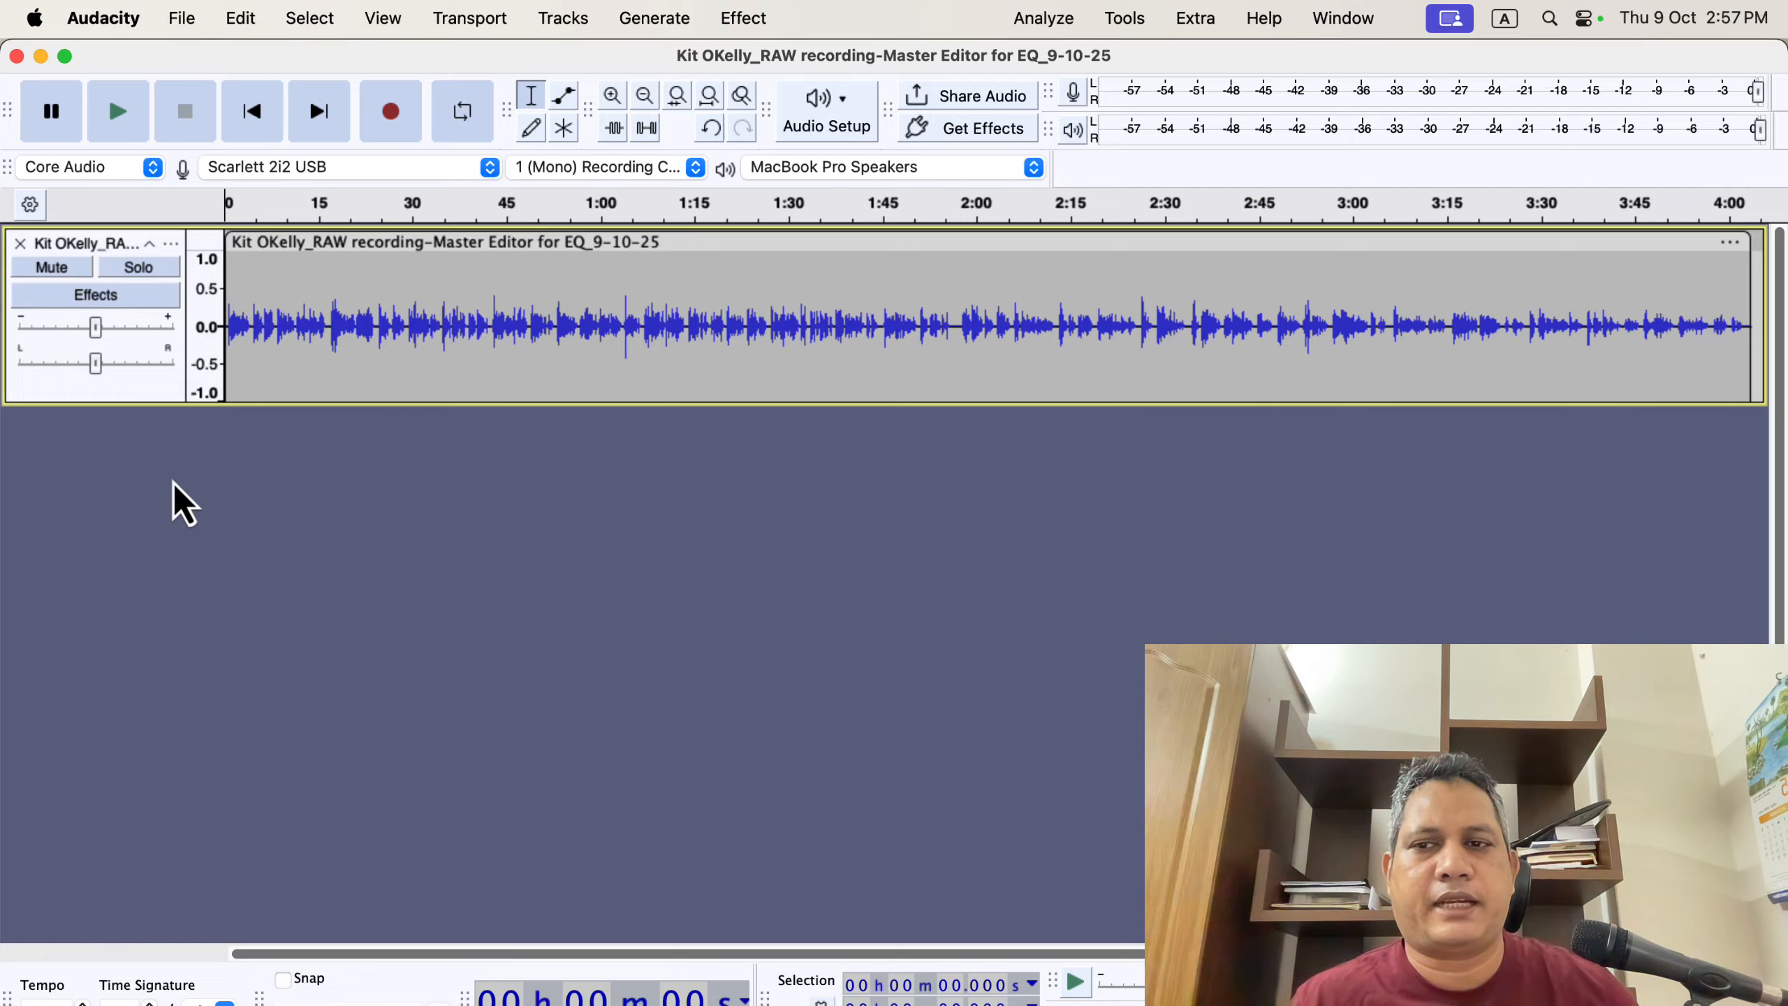
- Select the whole recording and run the ACX Check analyzer on it
double_click(597, 325)
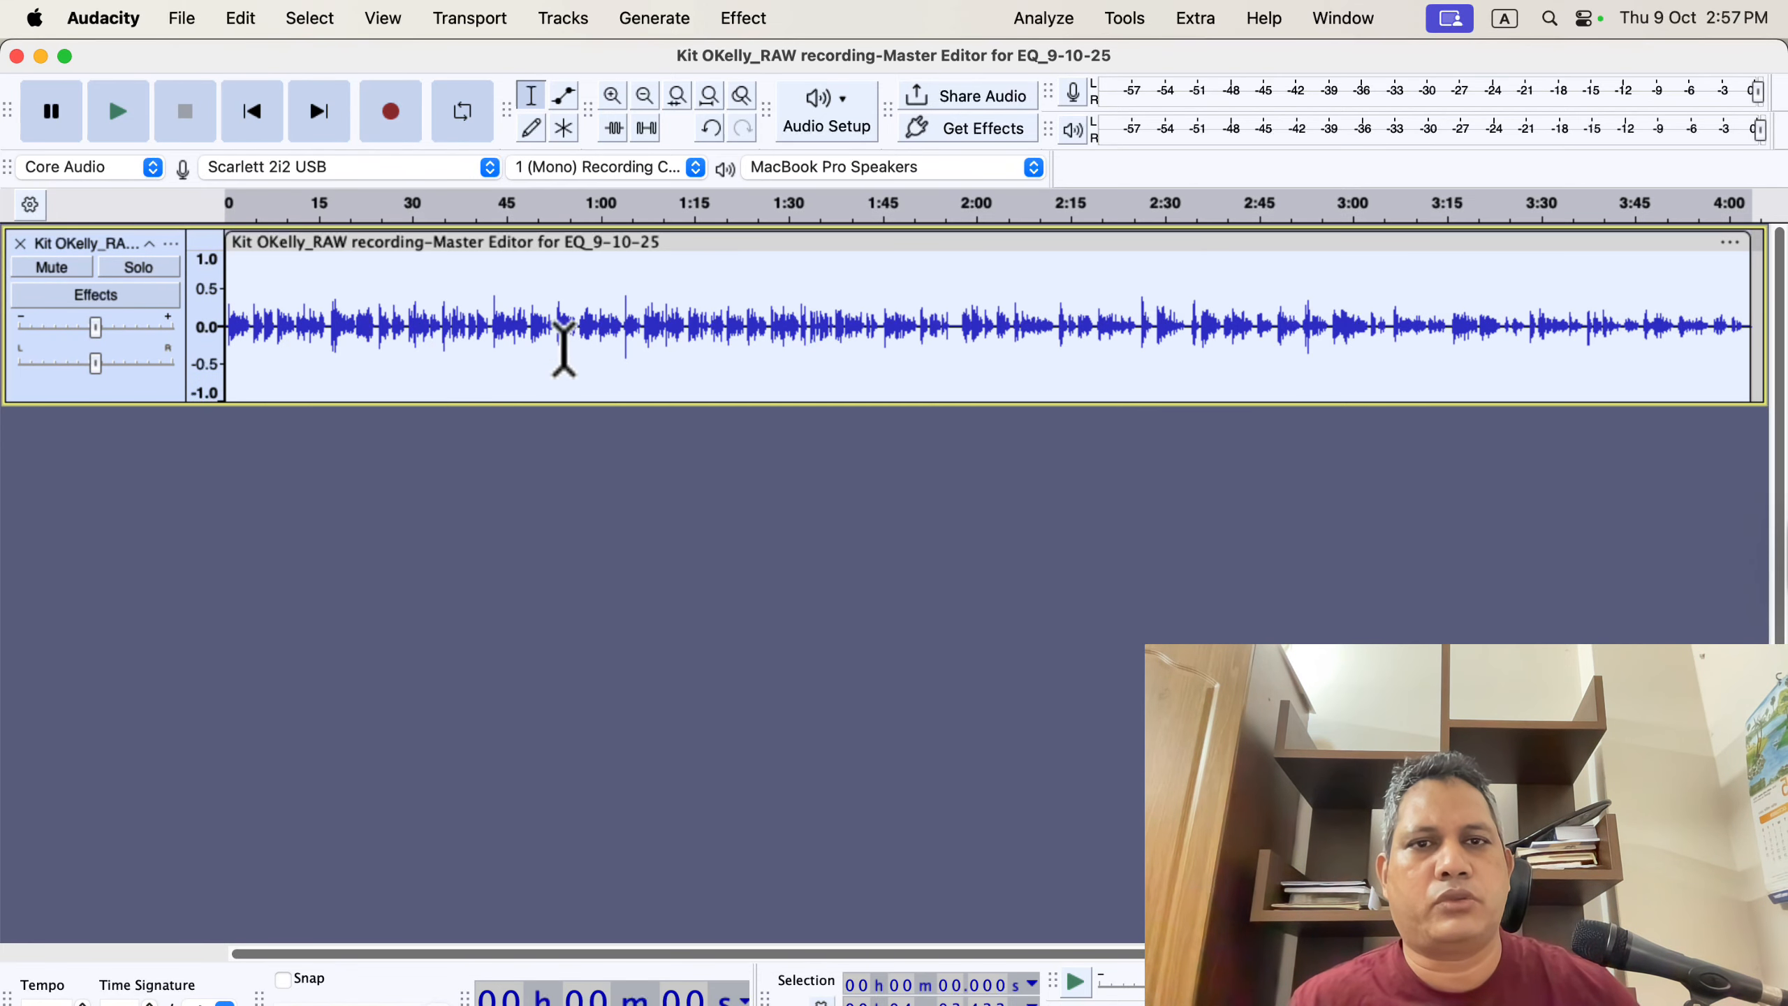
left_click(1041, 19)
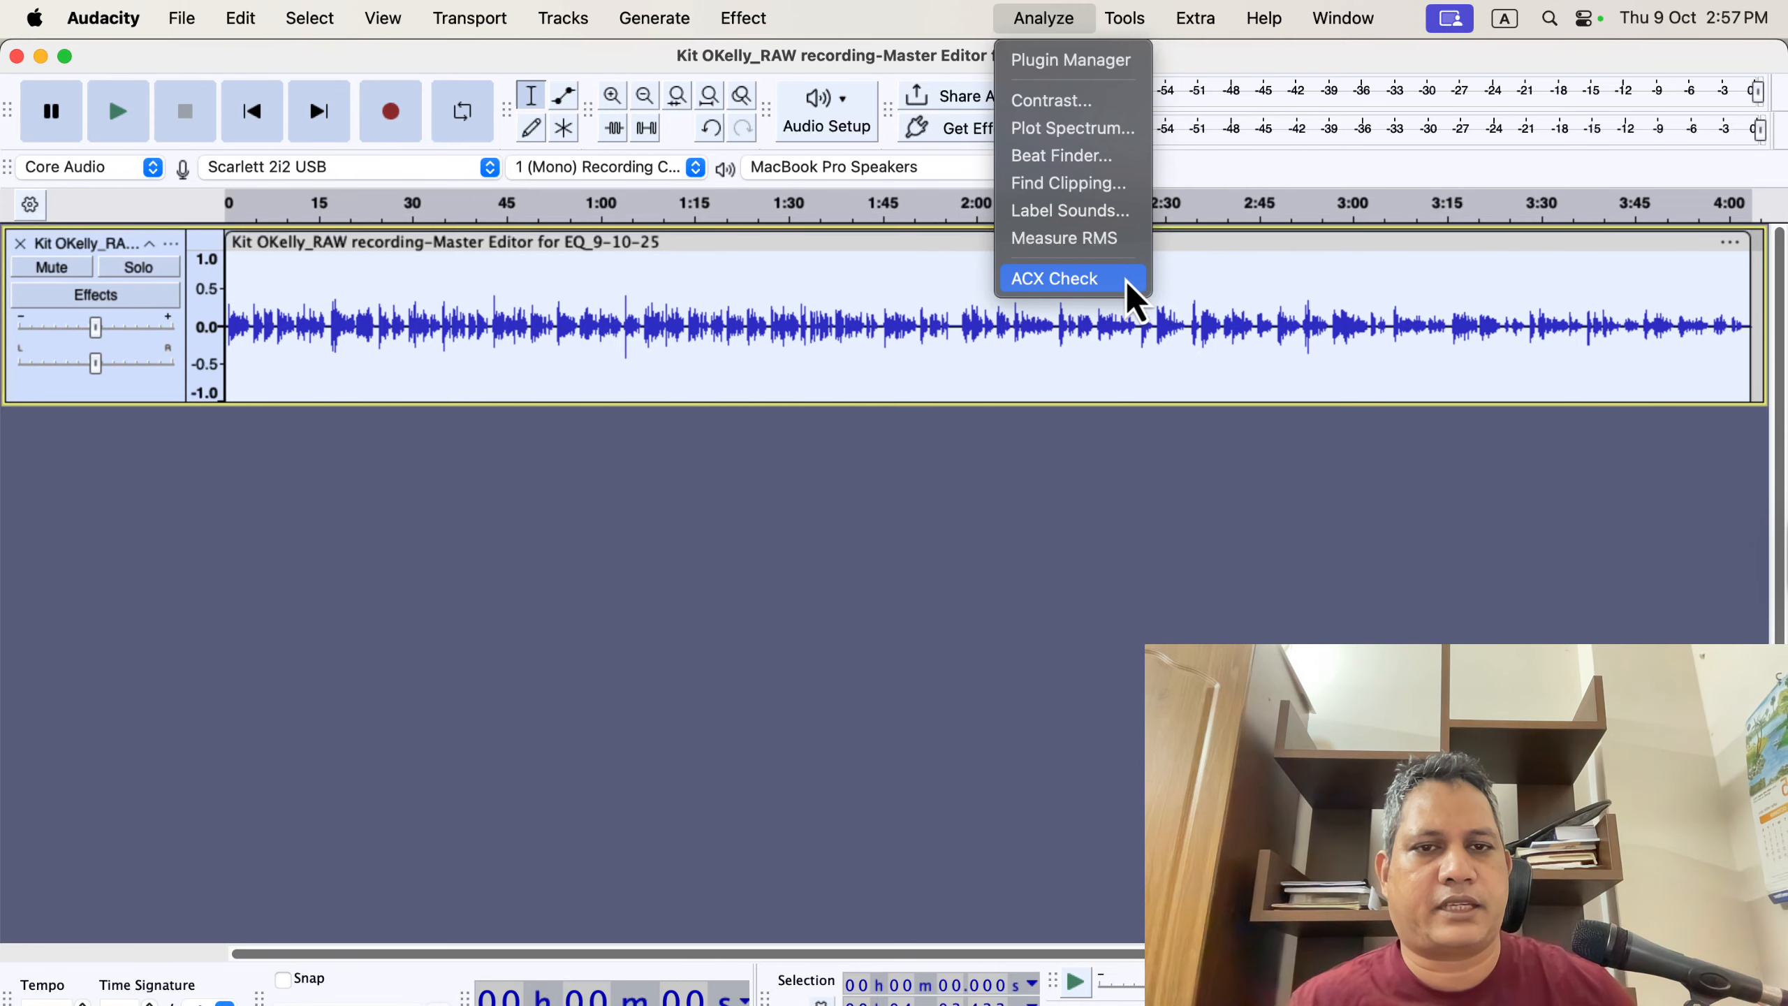
left_click(1135, 303)
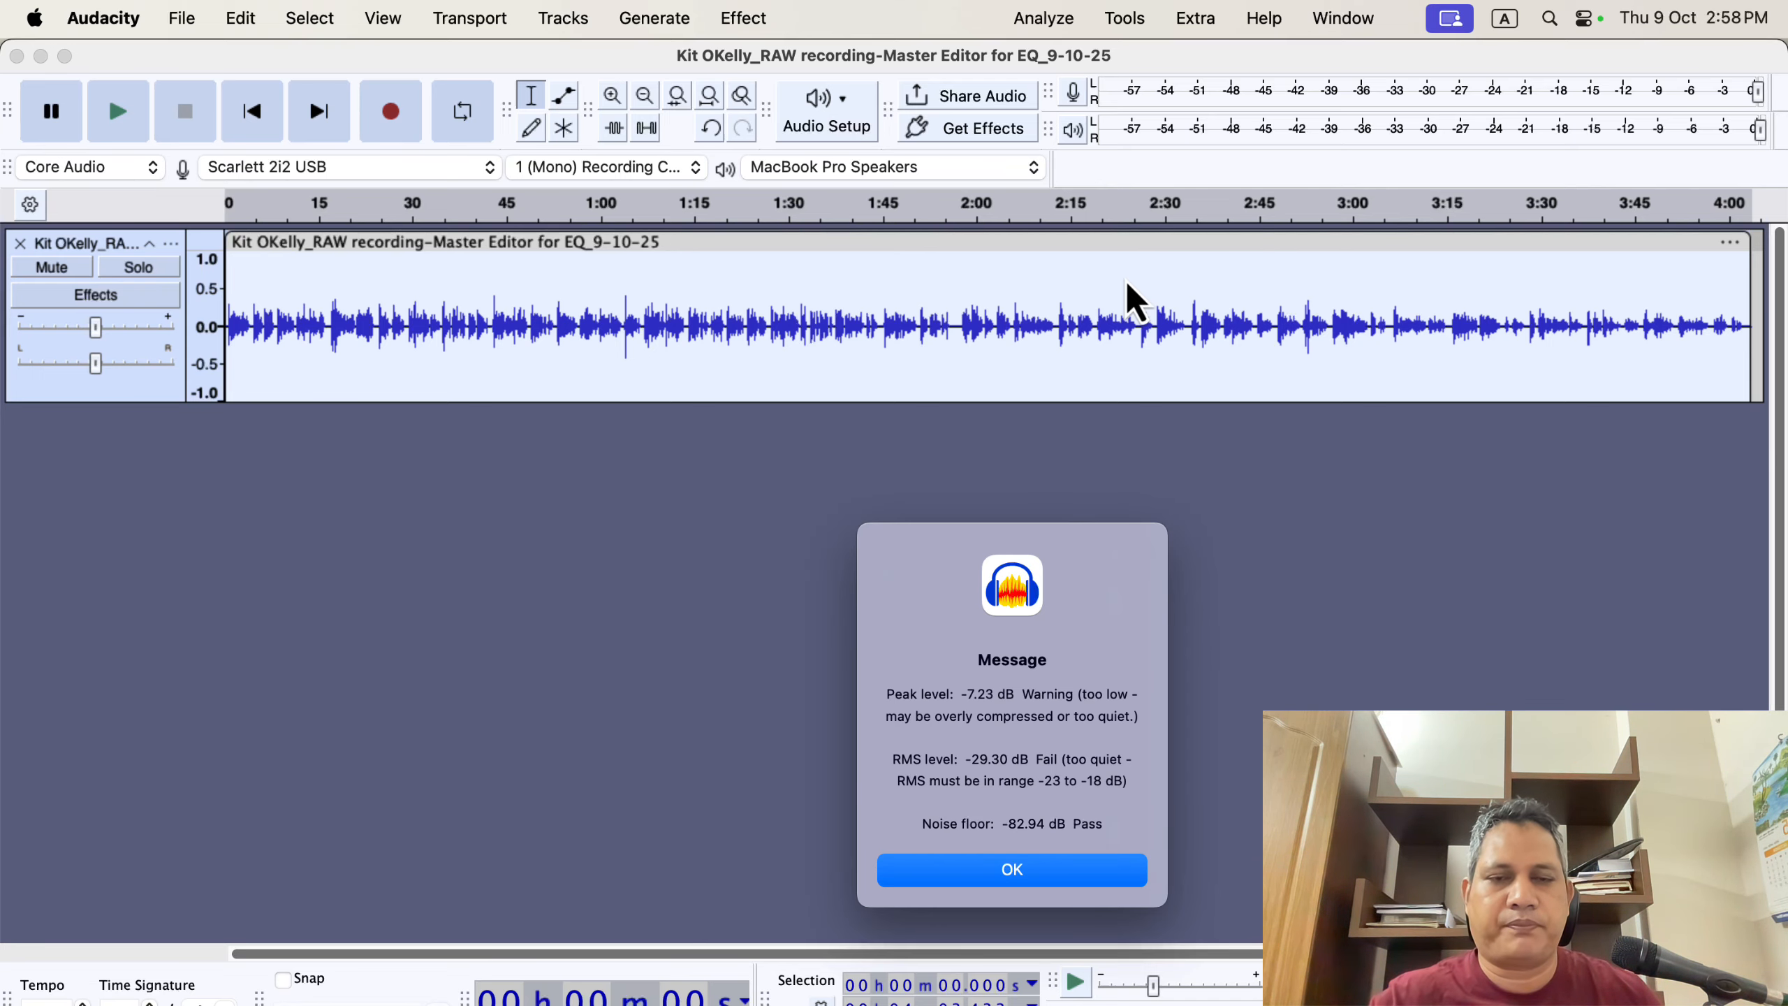
- Switch to the browser and read the ACX Check entry on the Audacity analysis plugins page
key("super+Tab")
key("super+Tab")
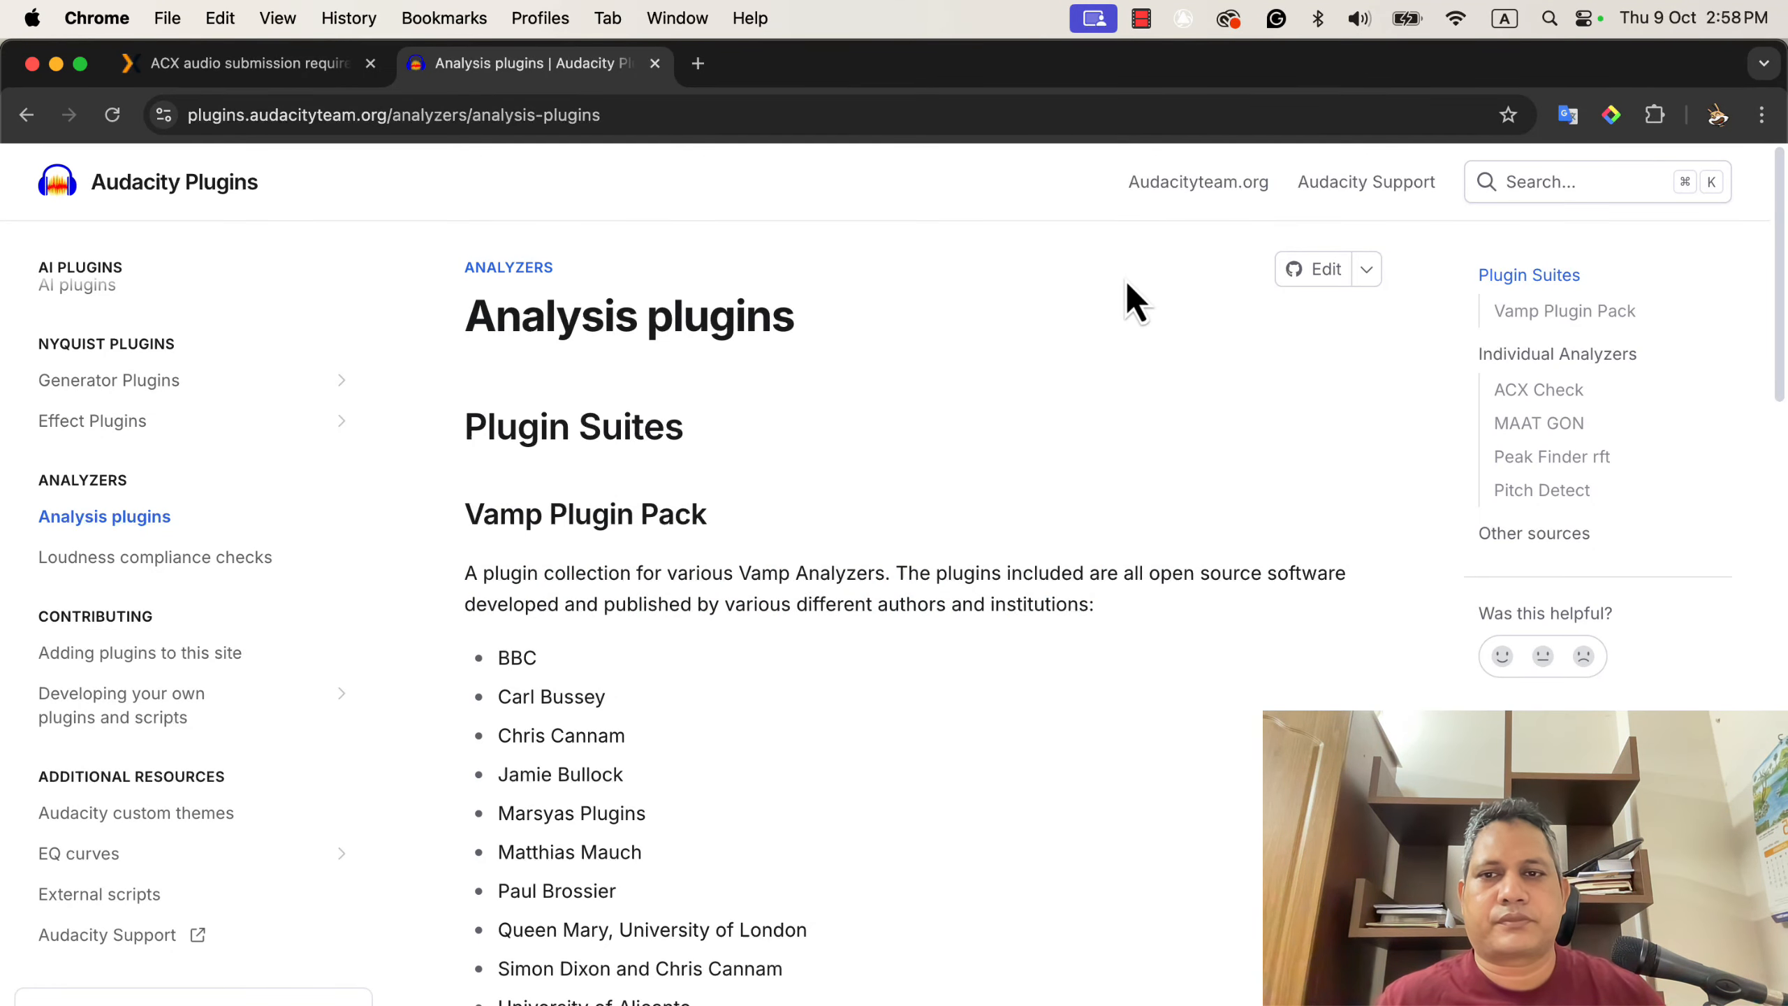
scroll(784, 380, "down", 2)
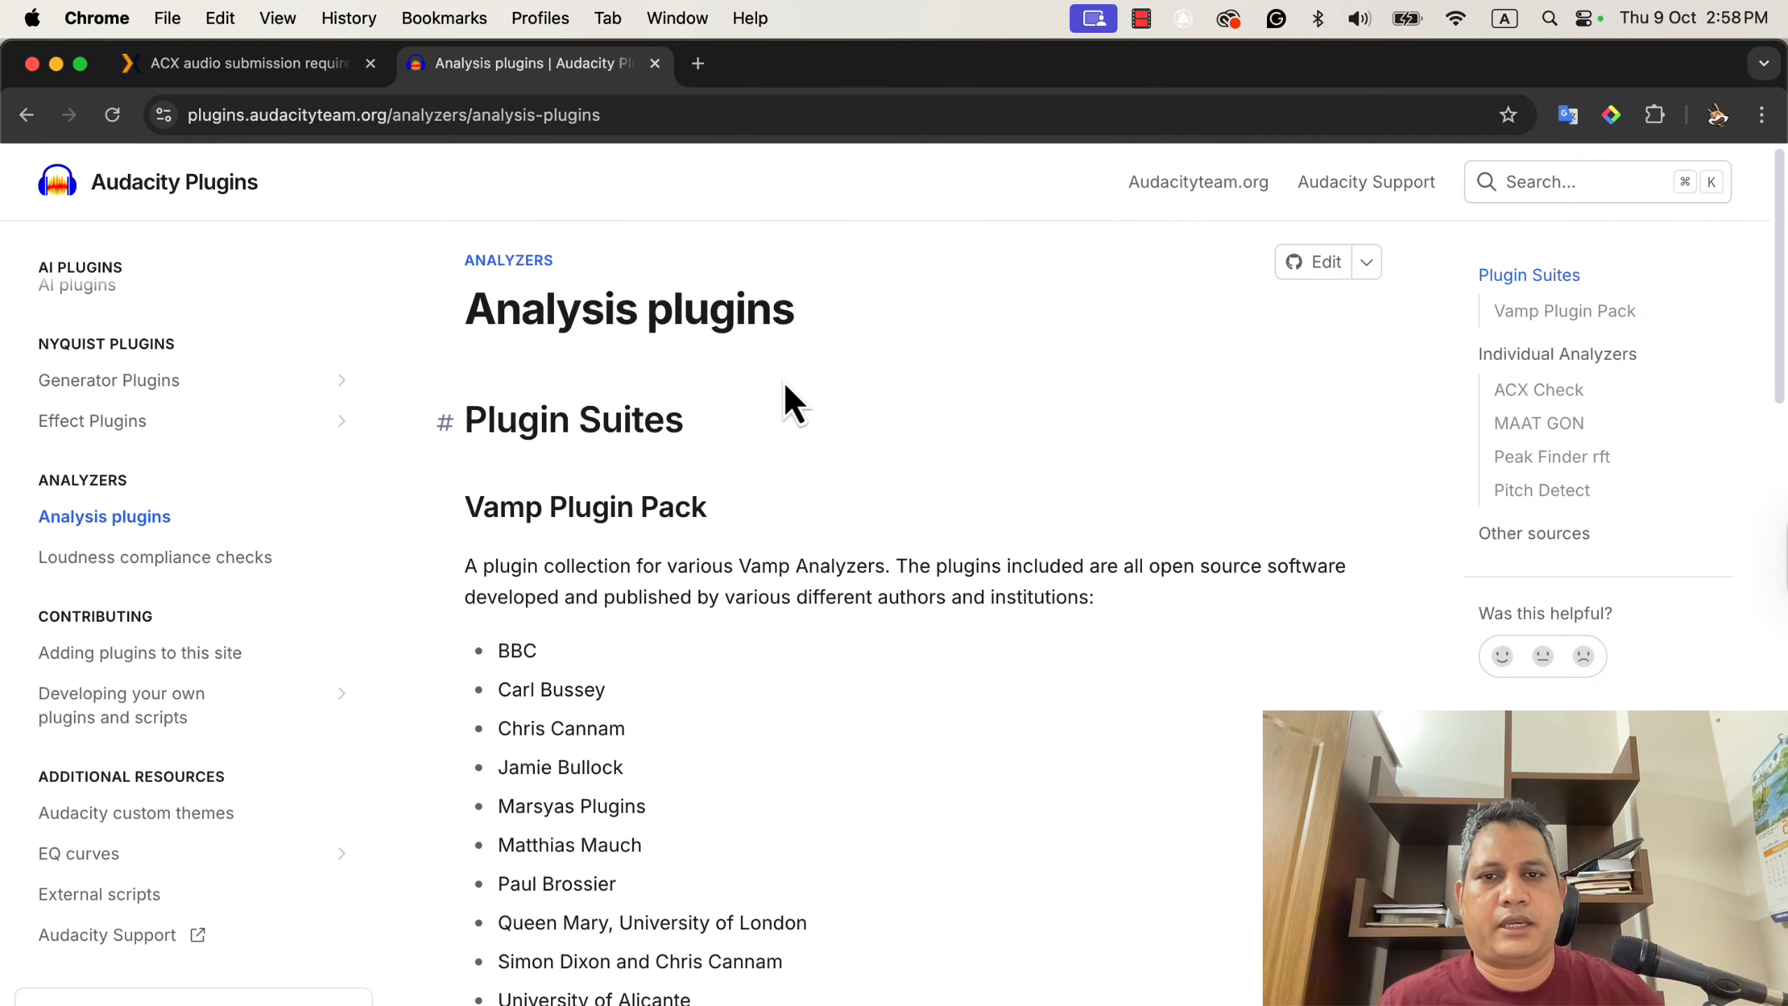
scroll(711, 345, "down", 10)
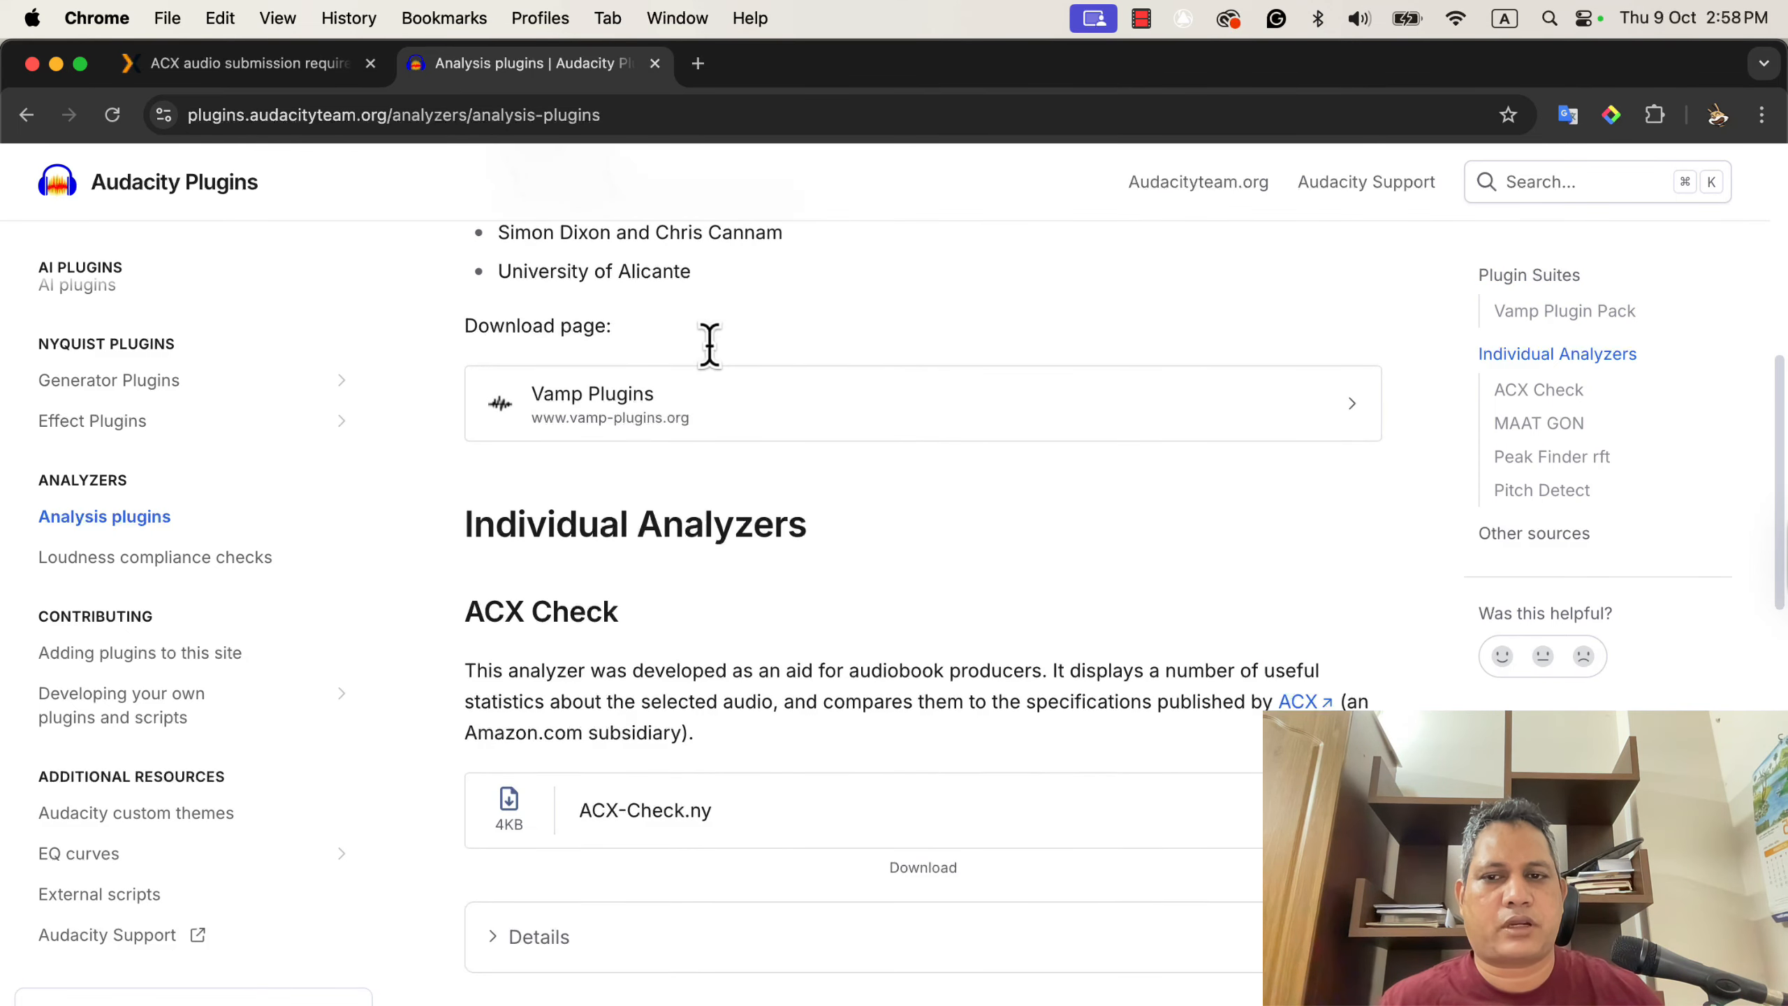
scroll(713, 350, "down", 3)
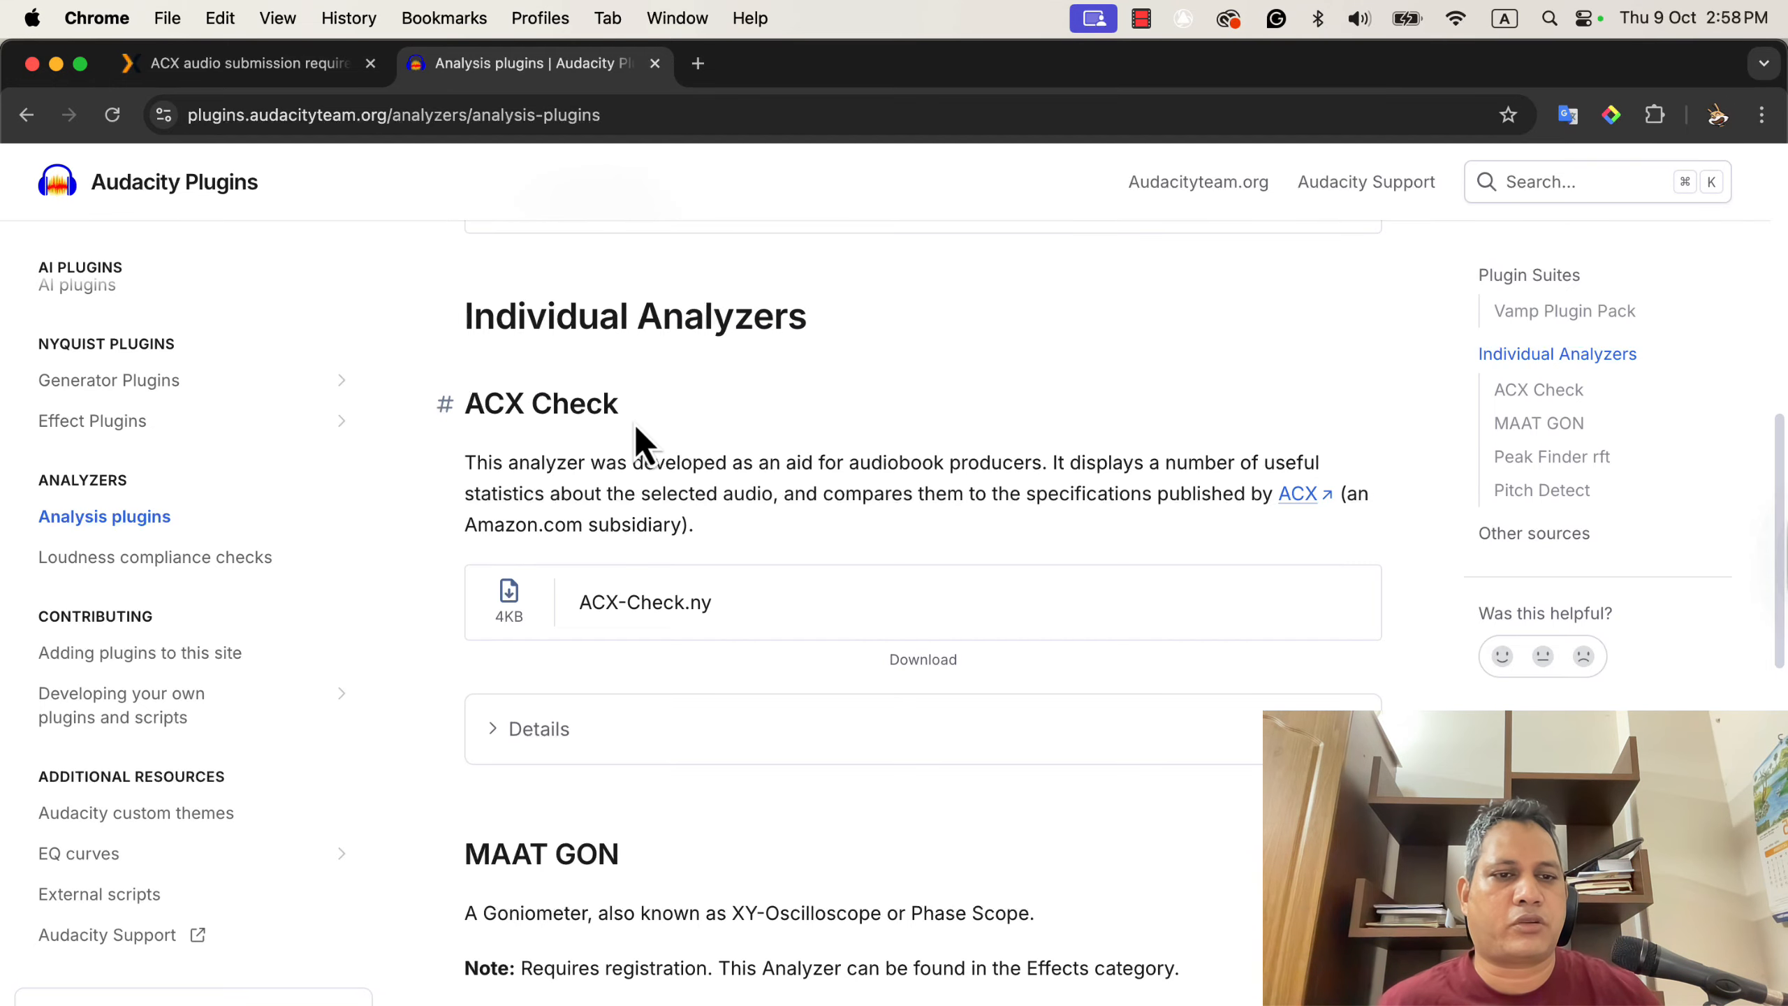
- Read the ACX audio submission requirements page and search it for "peak"
key("super+Tab")
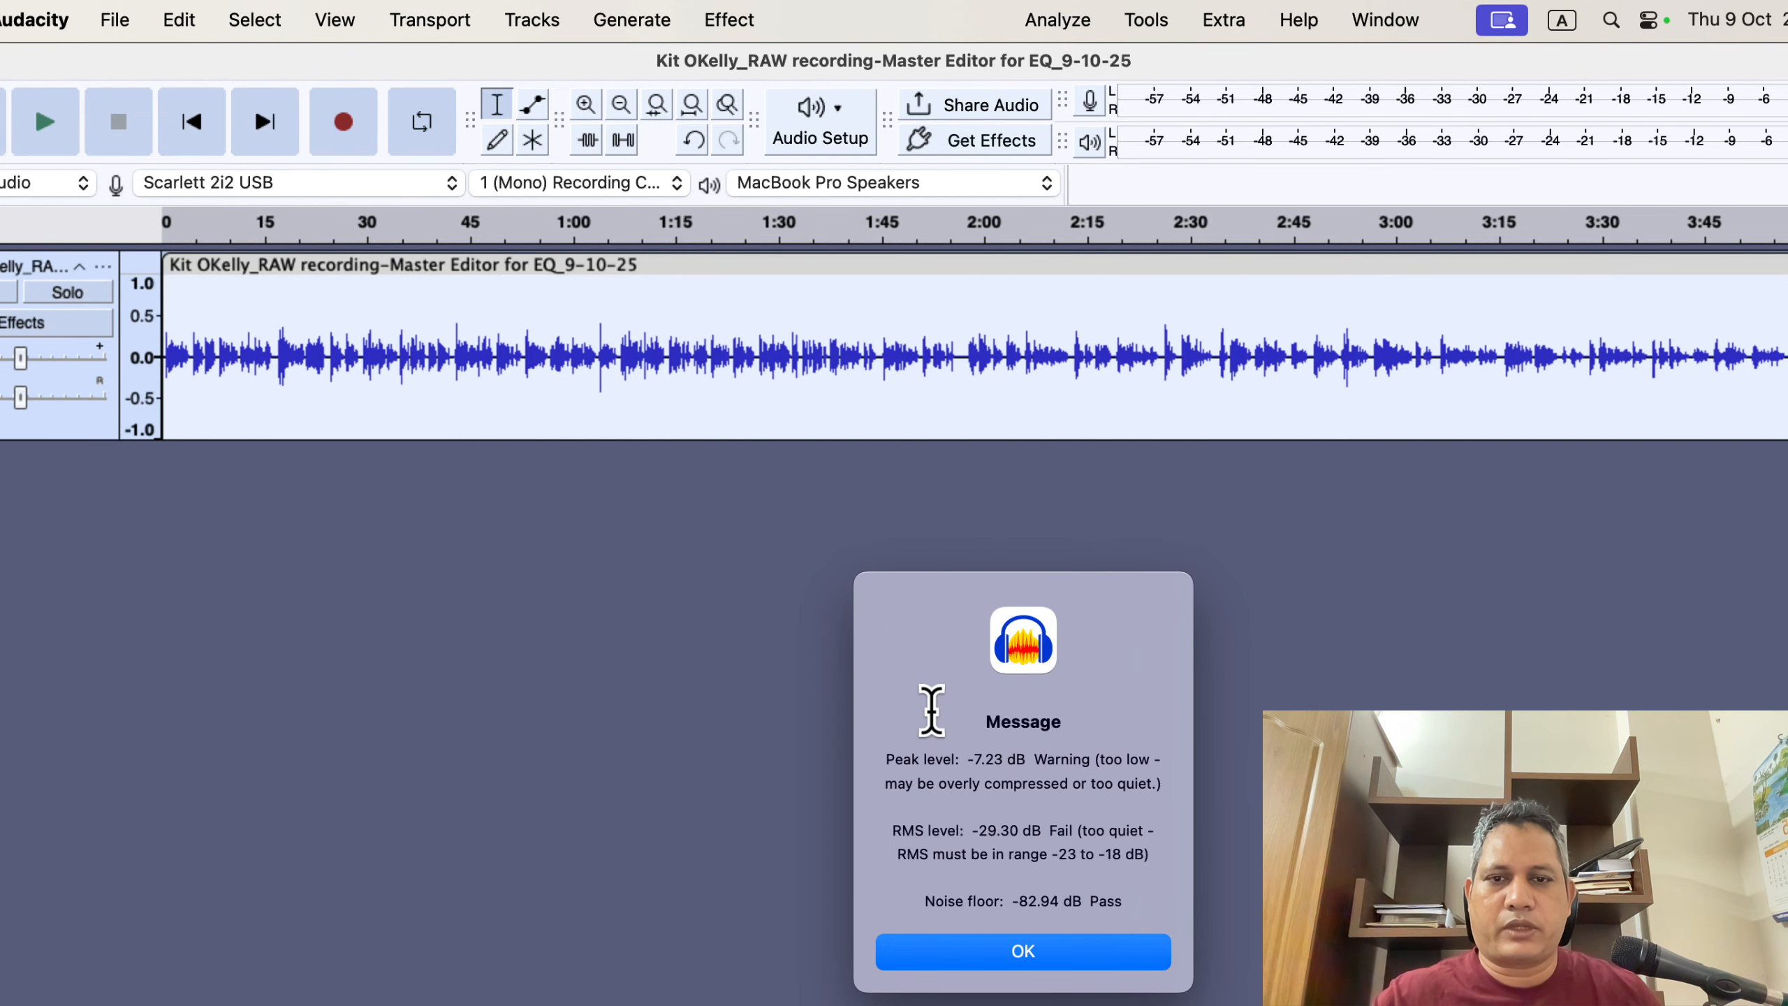
key("super+Tab")
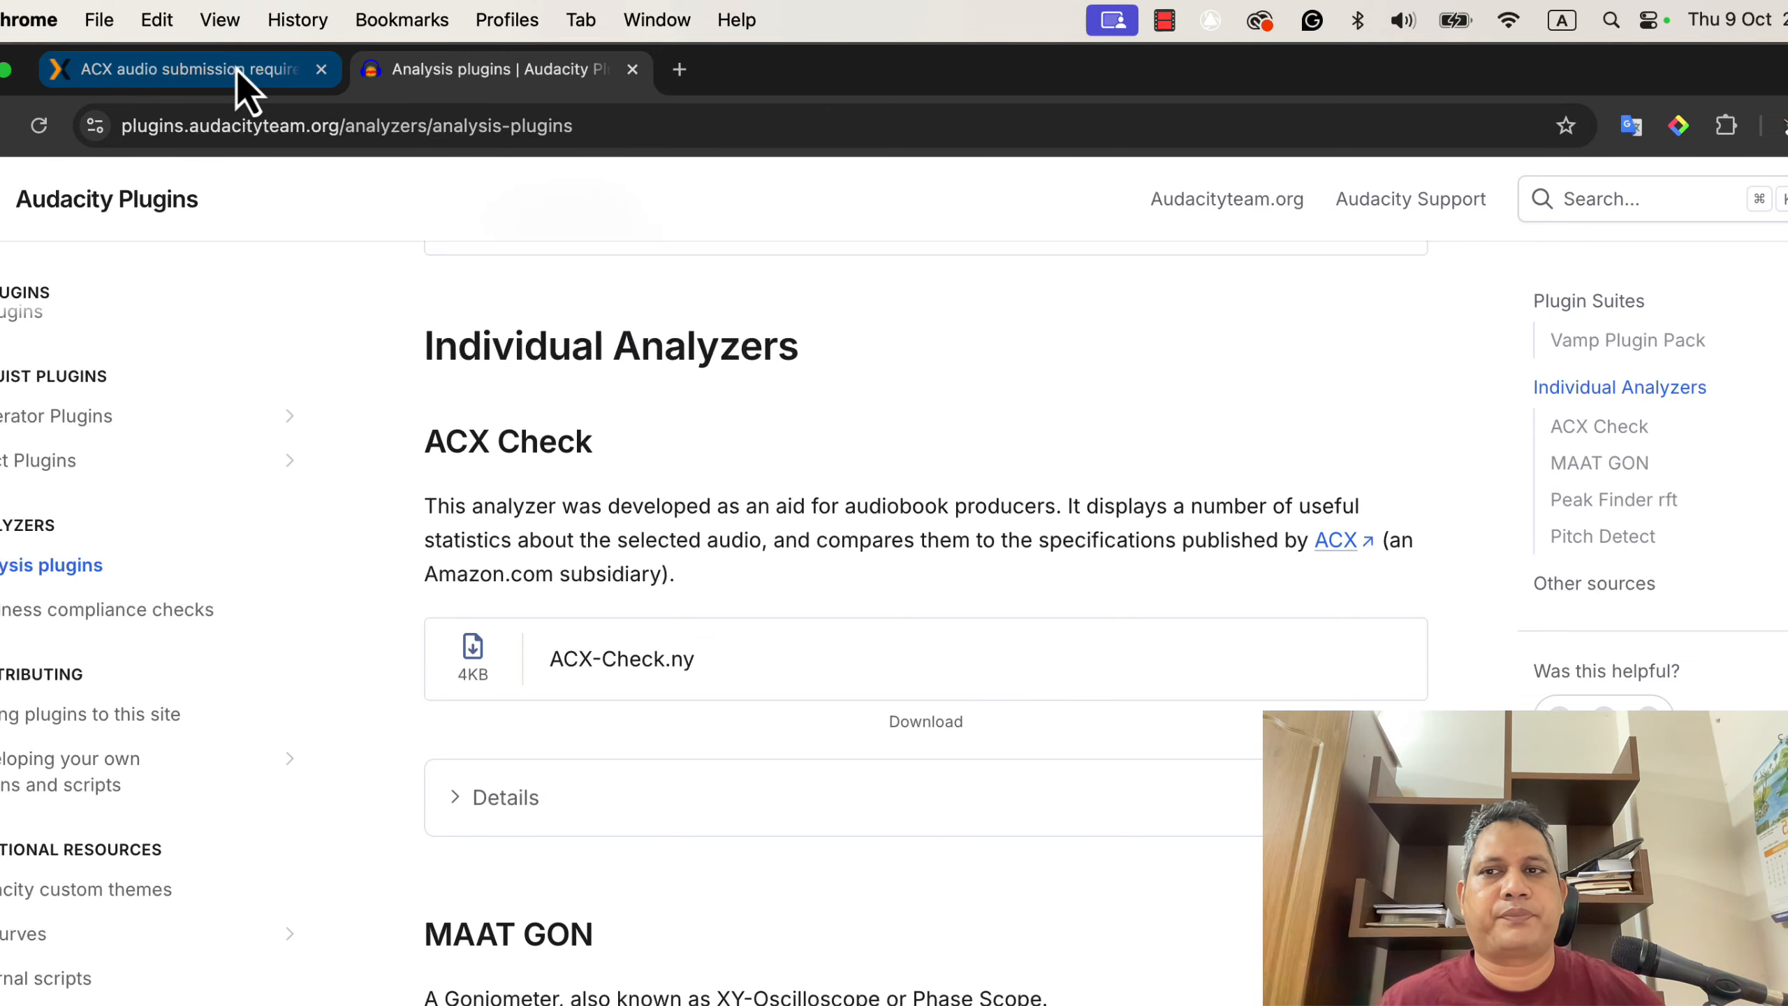
left_click(238, 90)
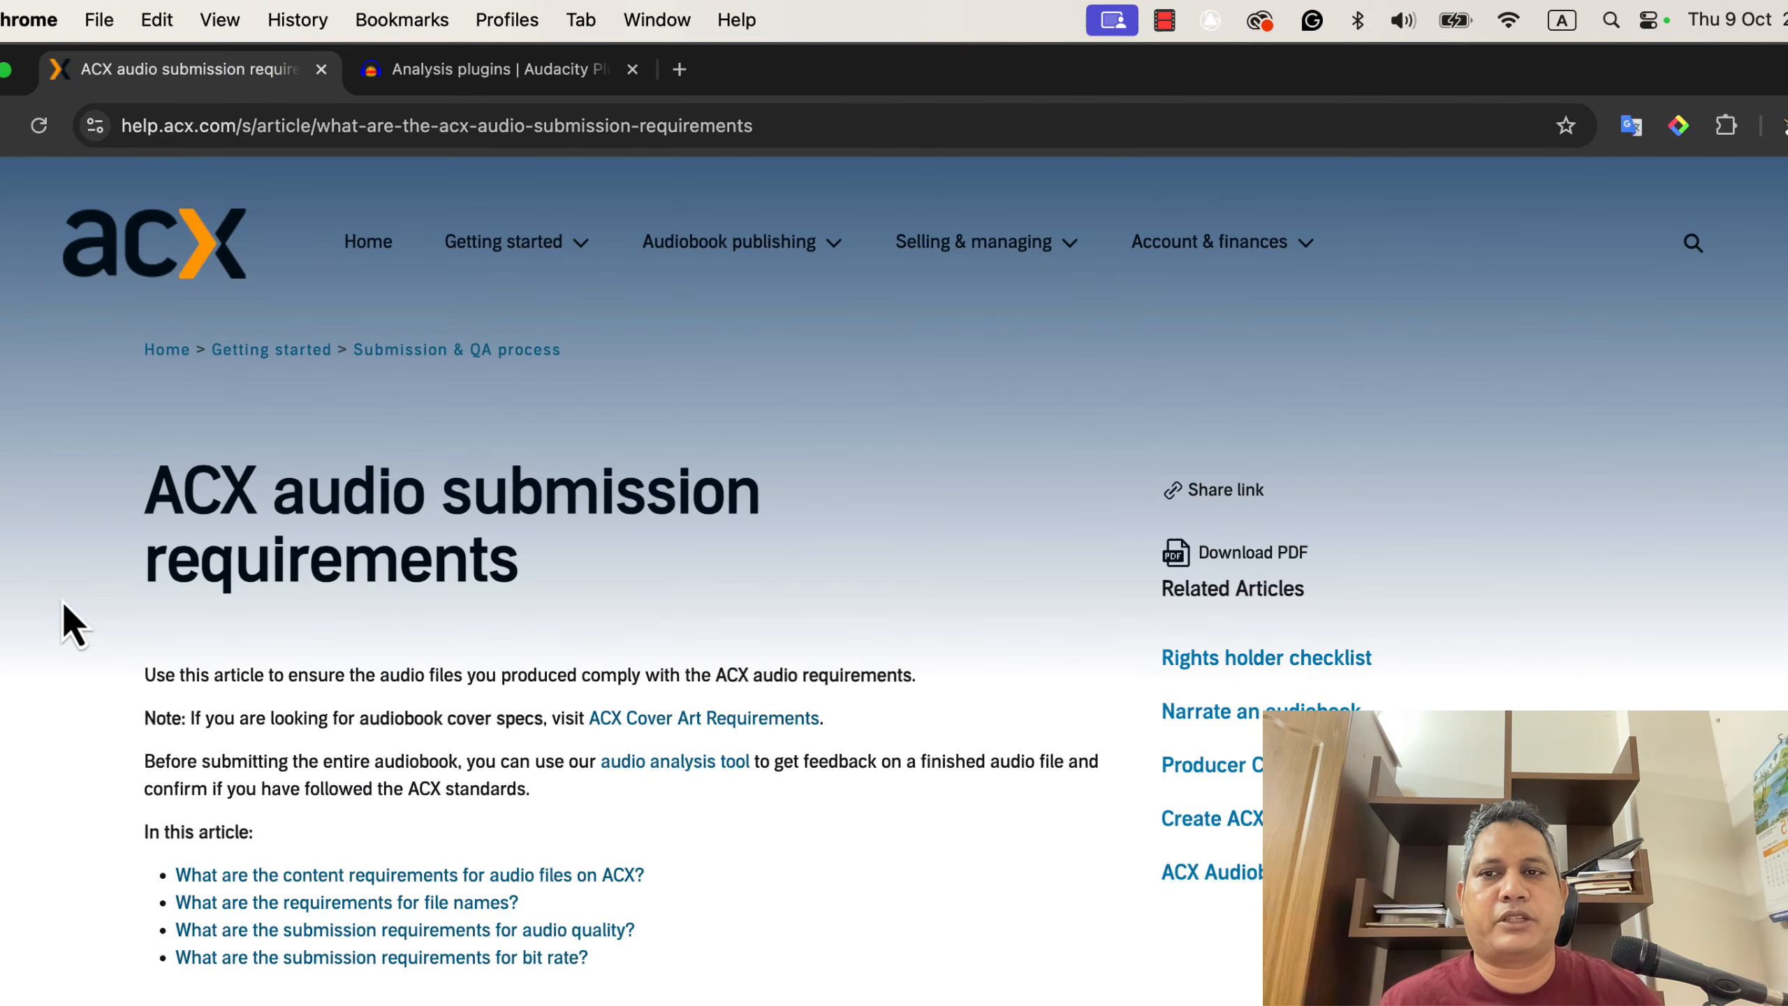
scroll(62, 603, "down", 5)
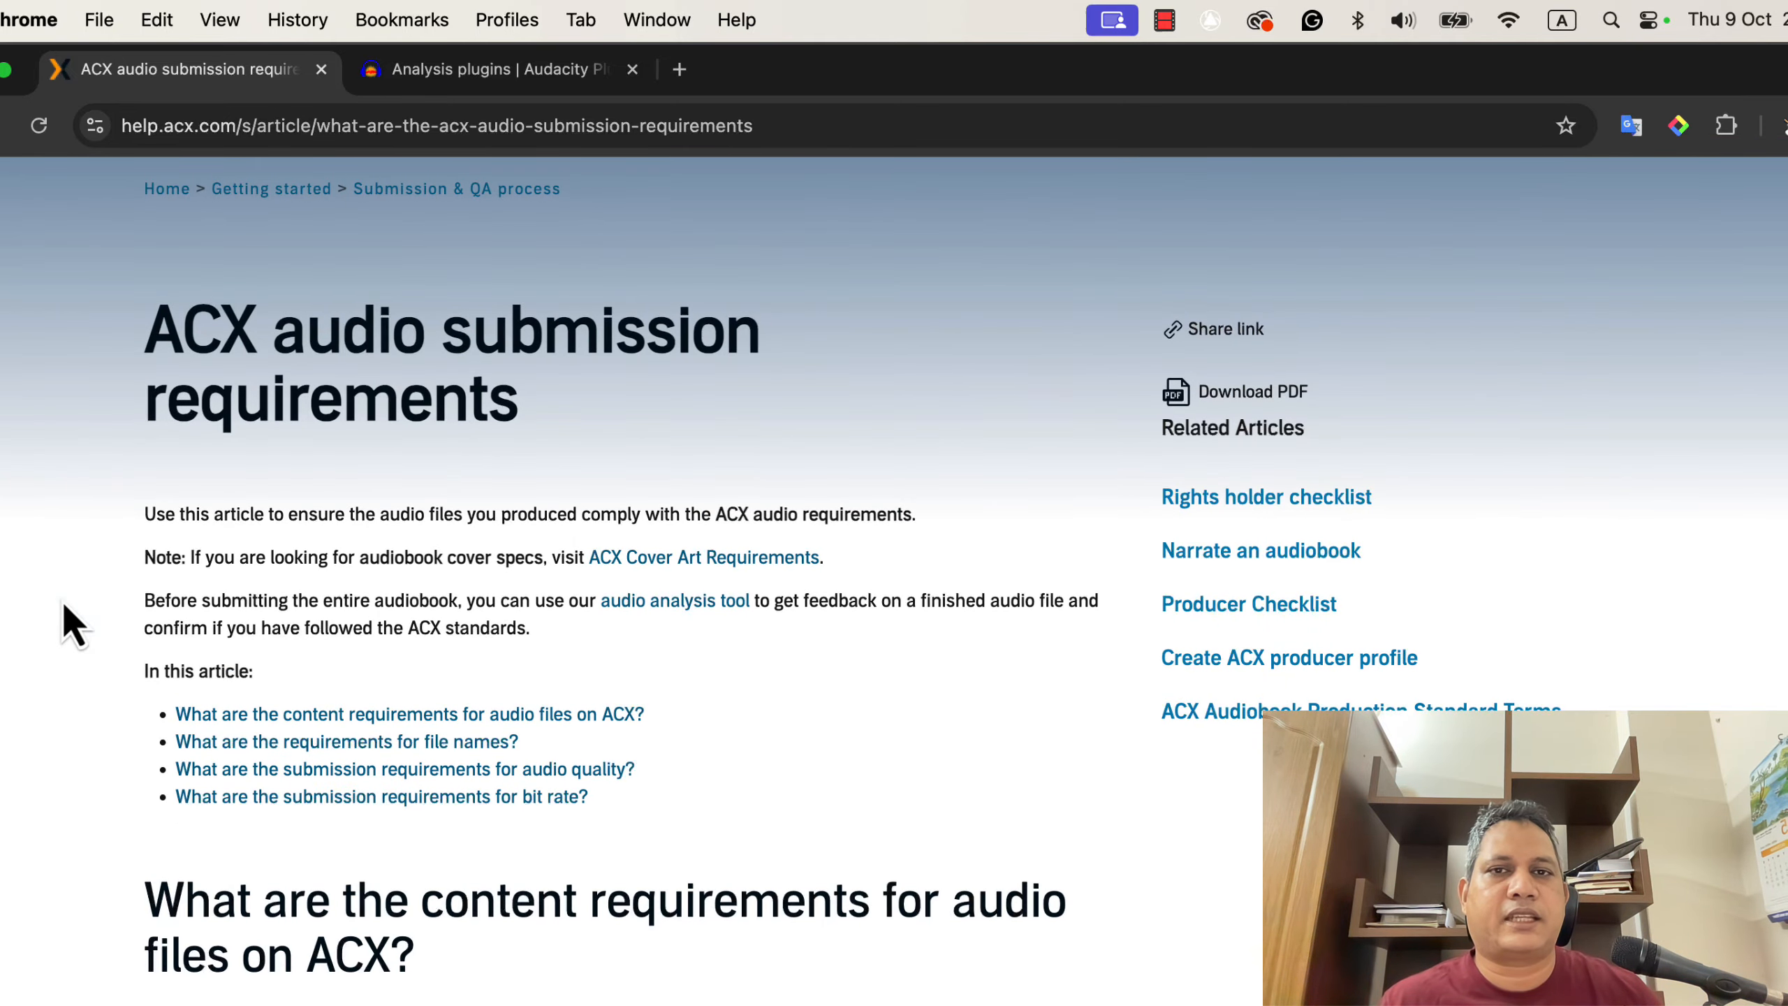
scroll(63, 605, "down", 5)
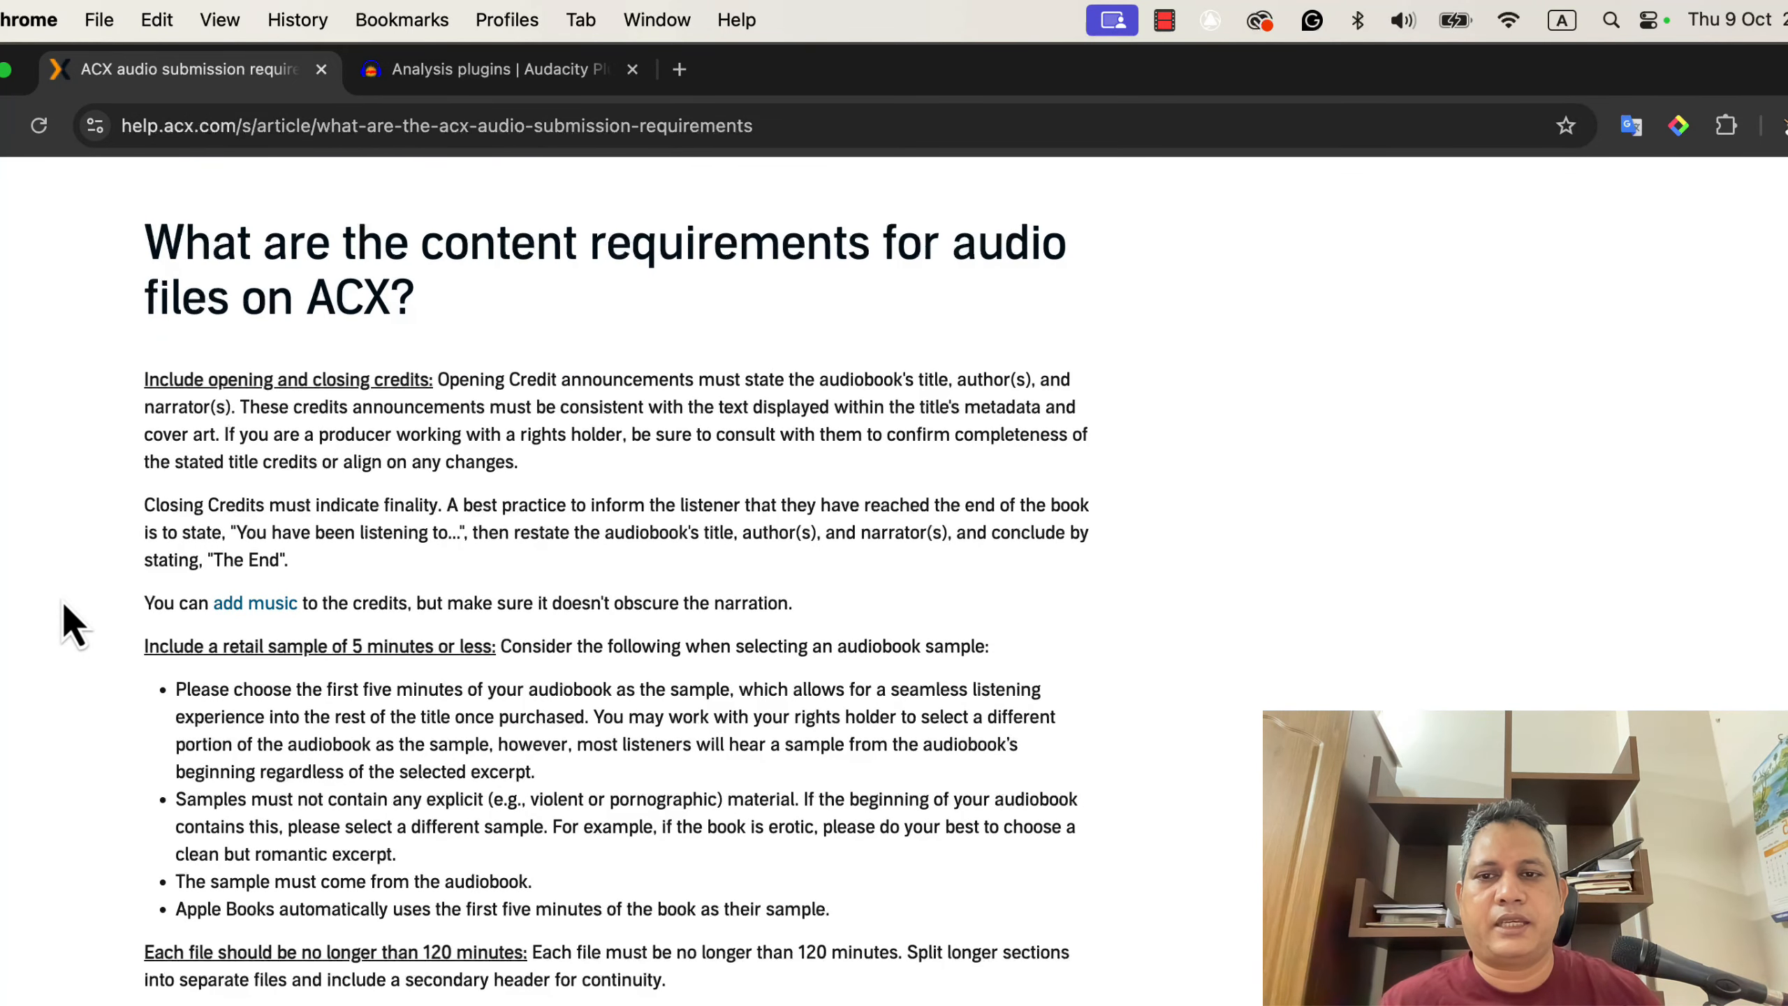
scroll(72, 625, "down", 3)
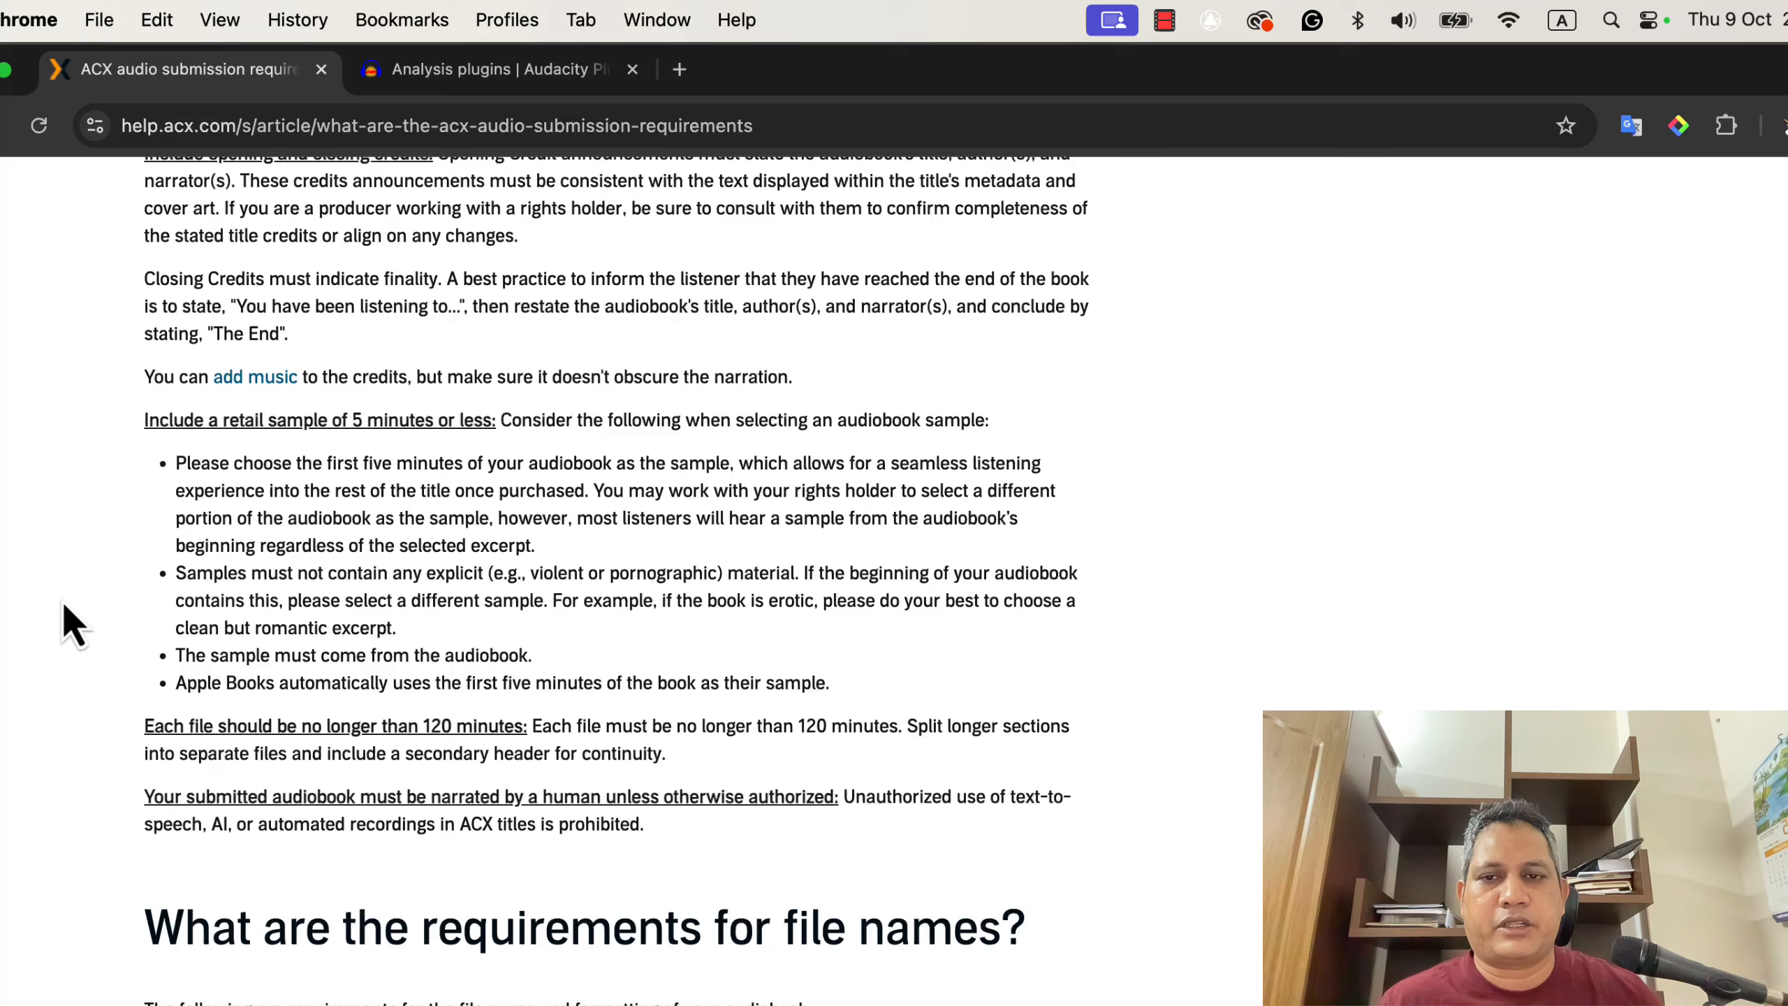
scroll(72, 624, "down", 8)
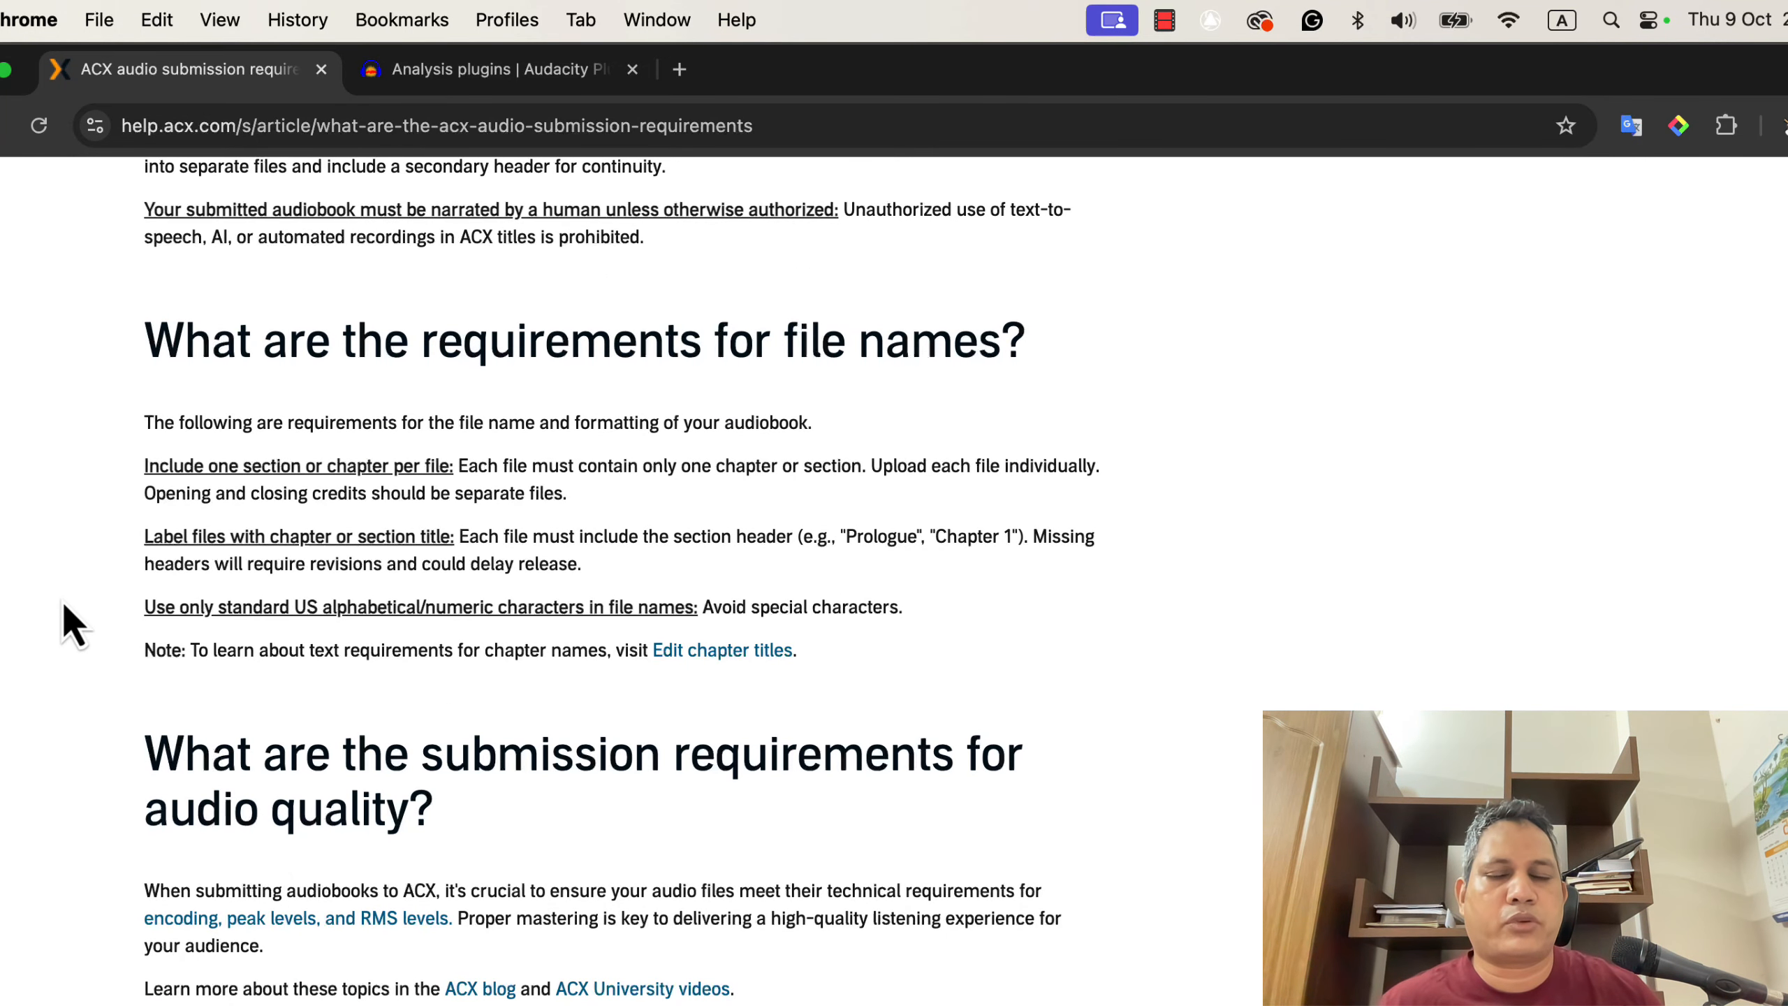
scroll(72, 625, "down", 10)
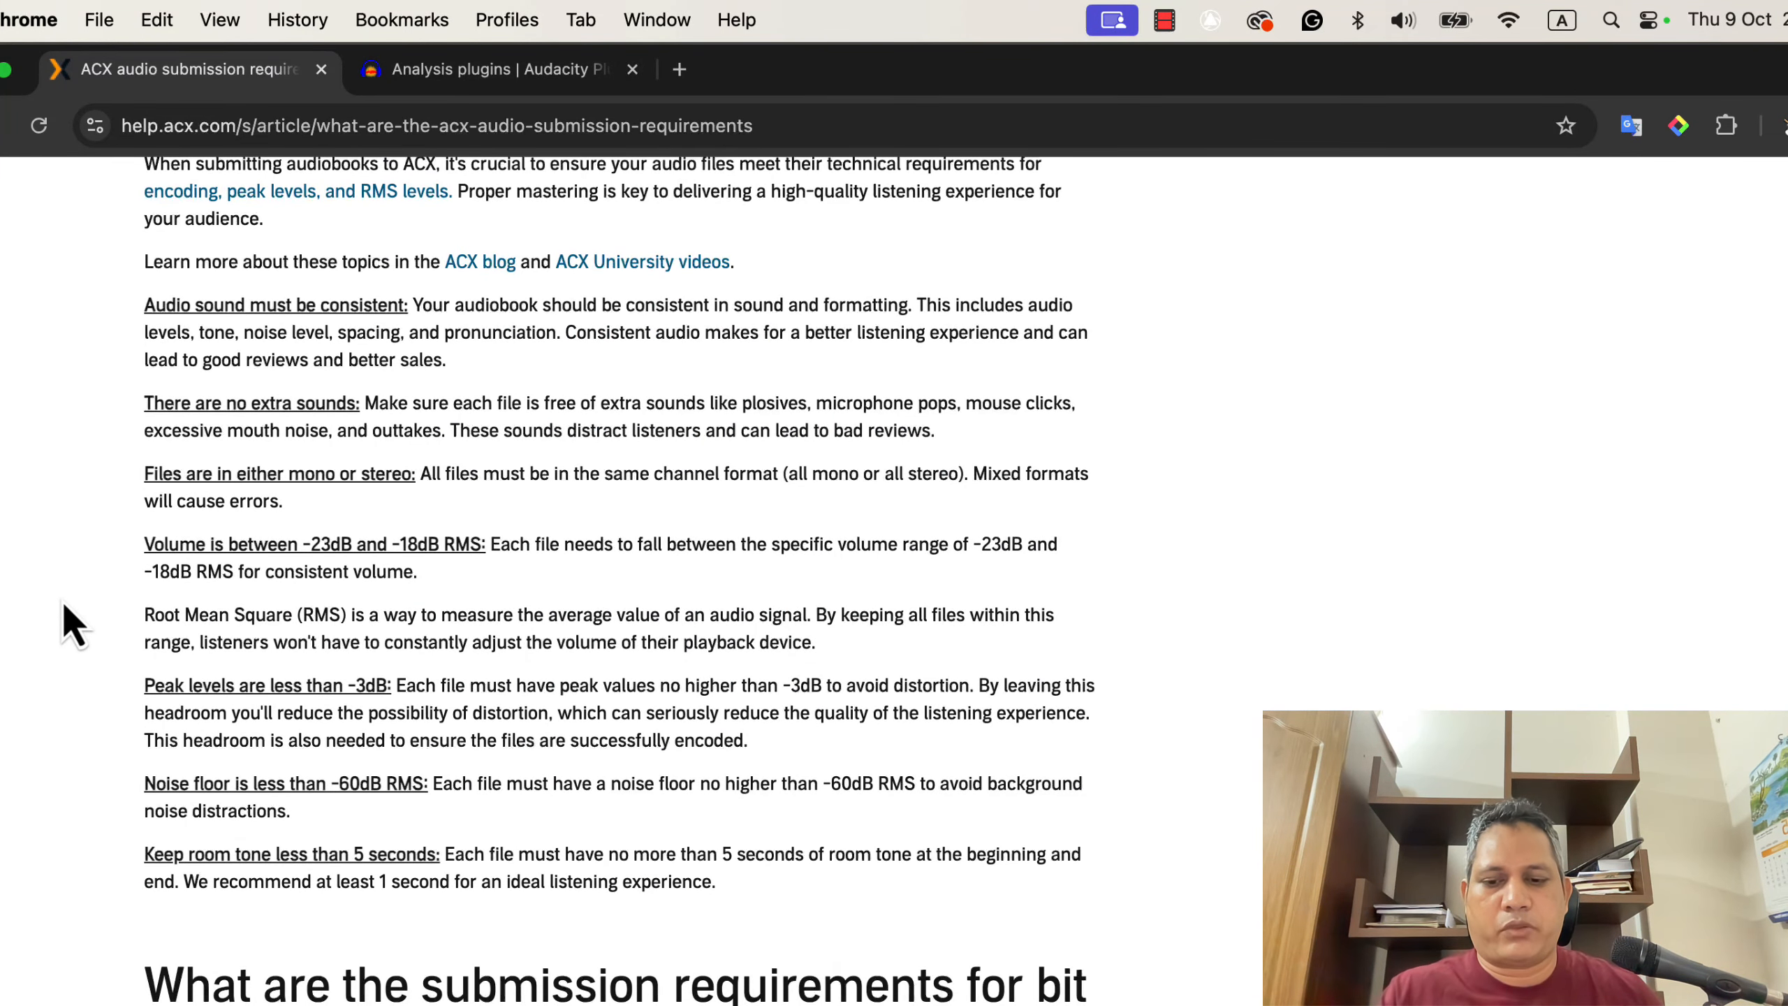
key("super+f")
type("pea")
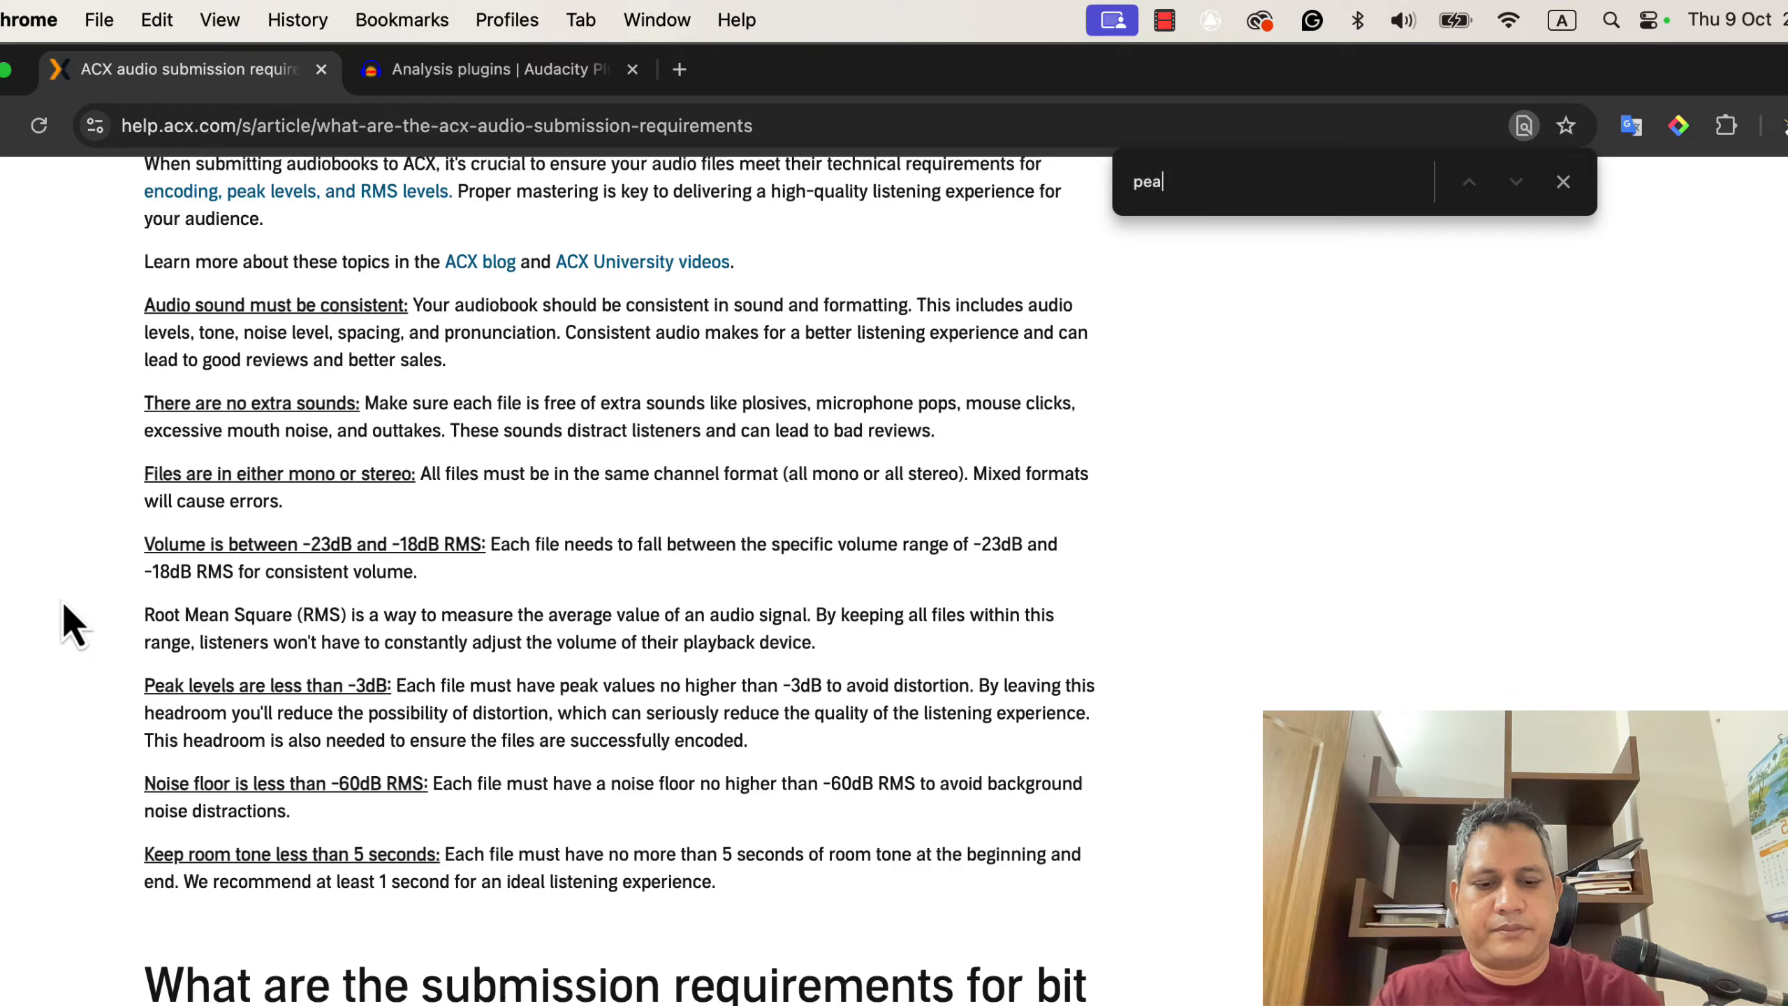
type("k")
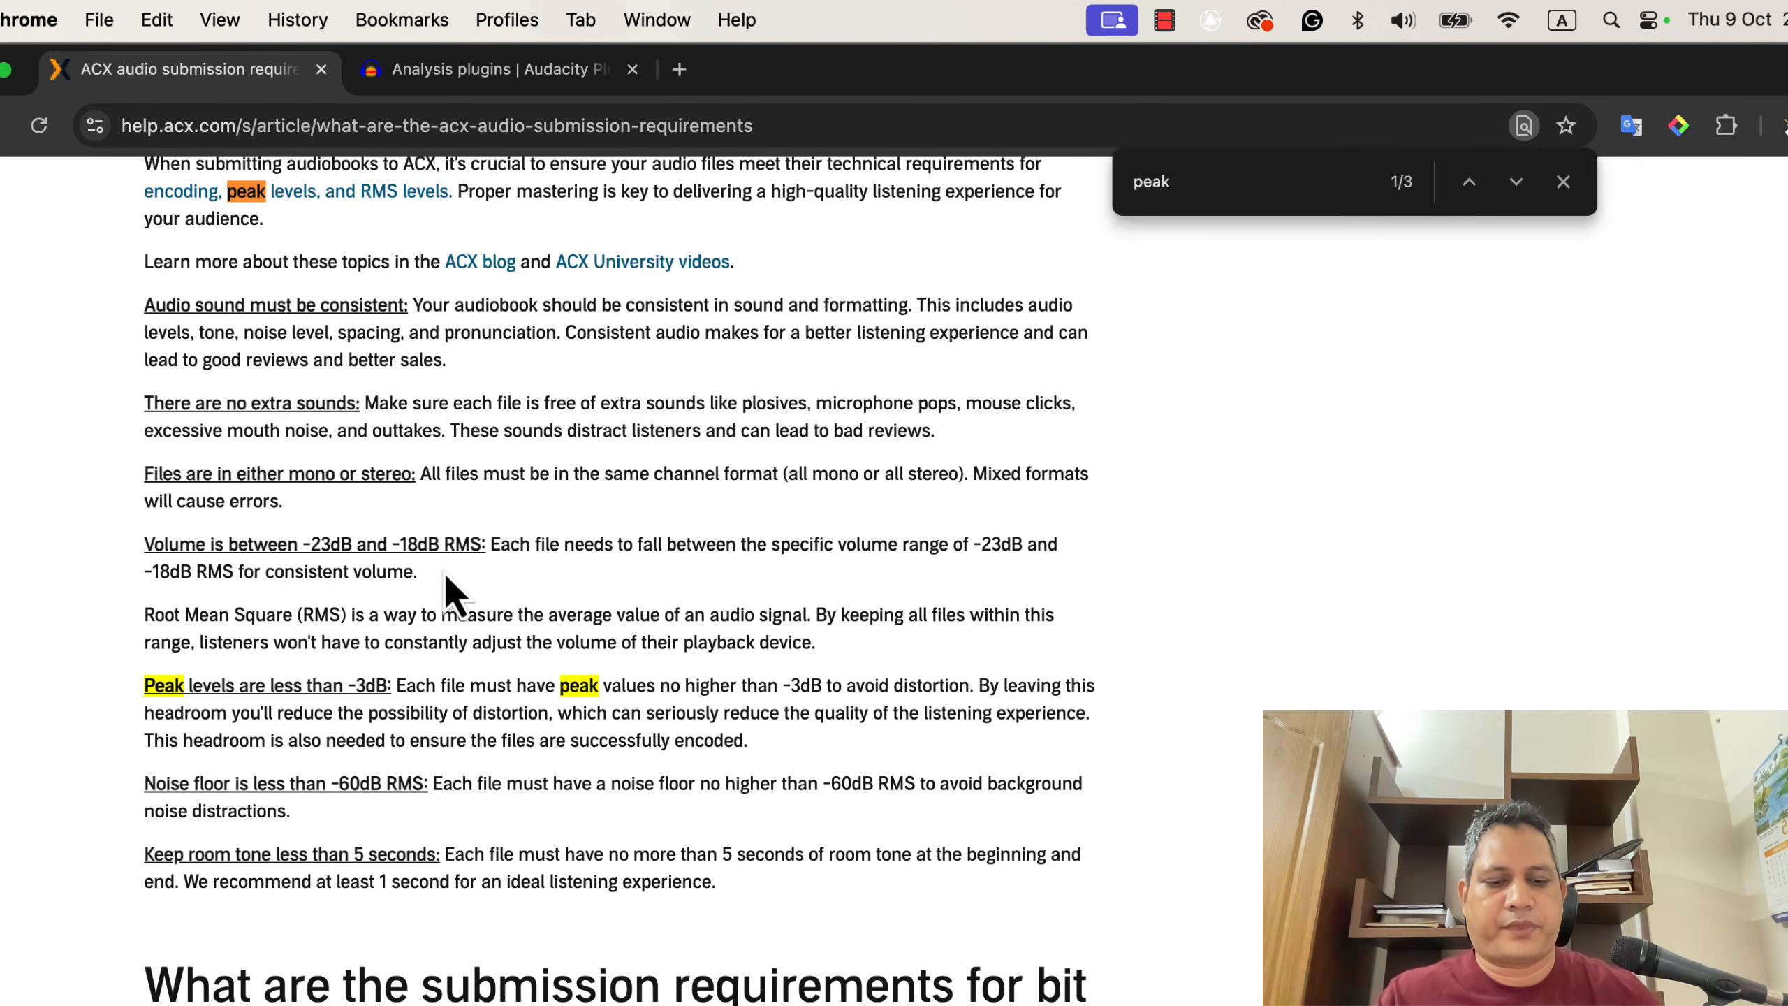
- Return to the editor, dismiss the ACX Check results, and play the recording from its start
key("super+Tab")
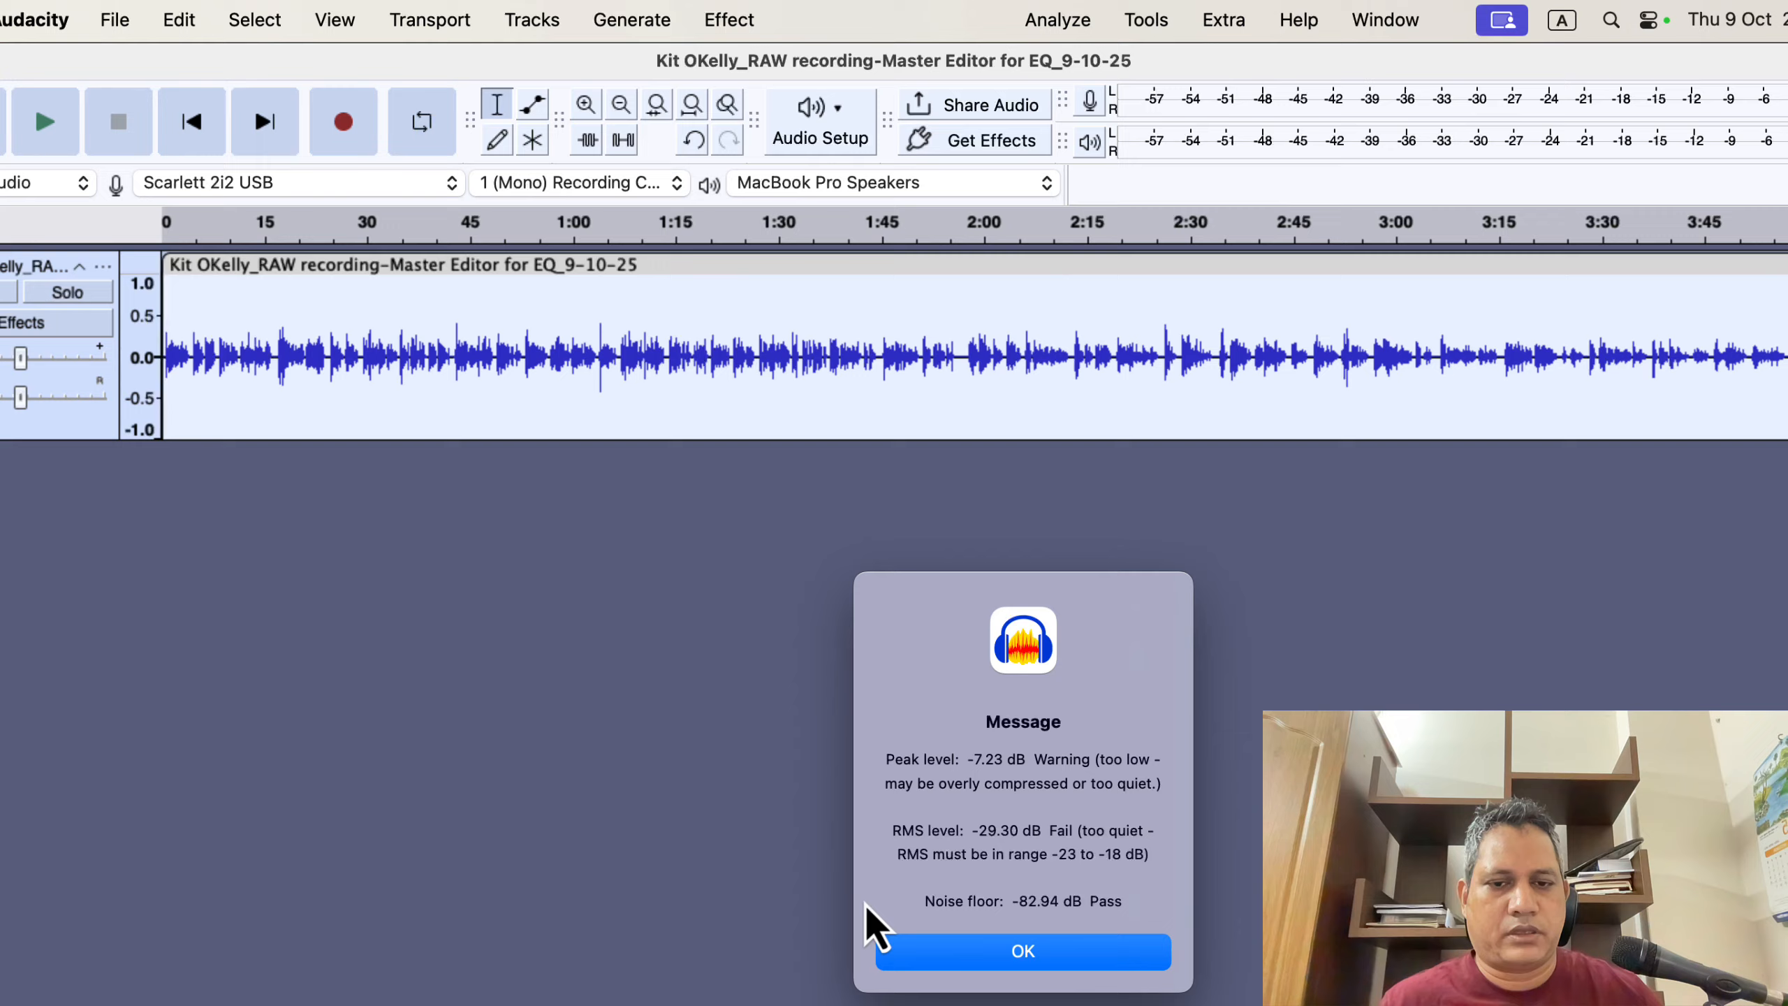
left_click(944, 962)
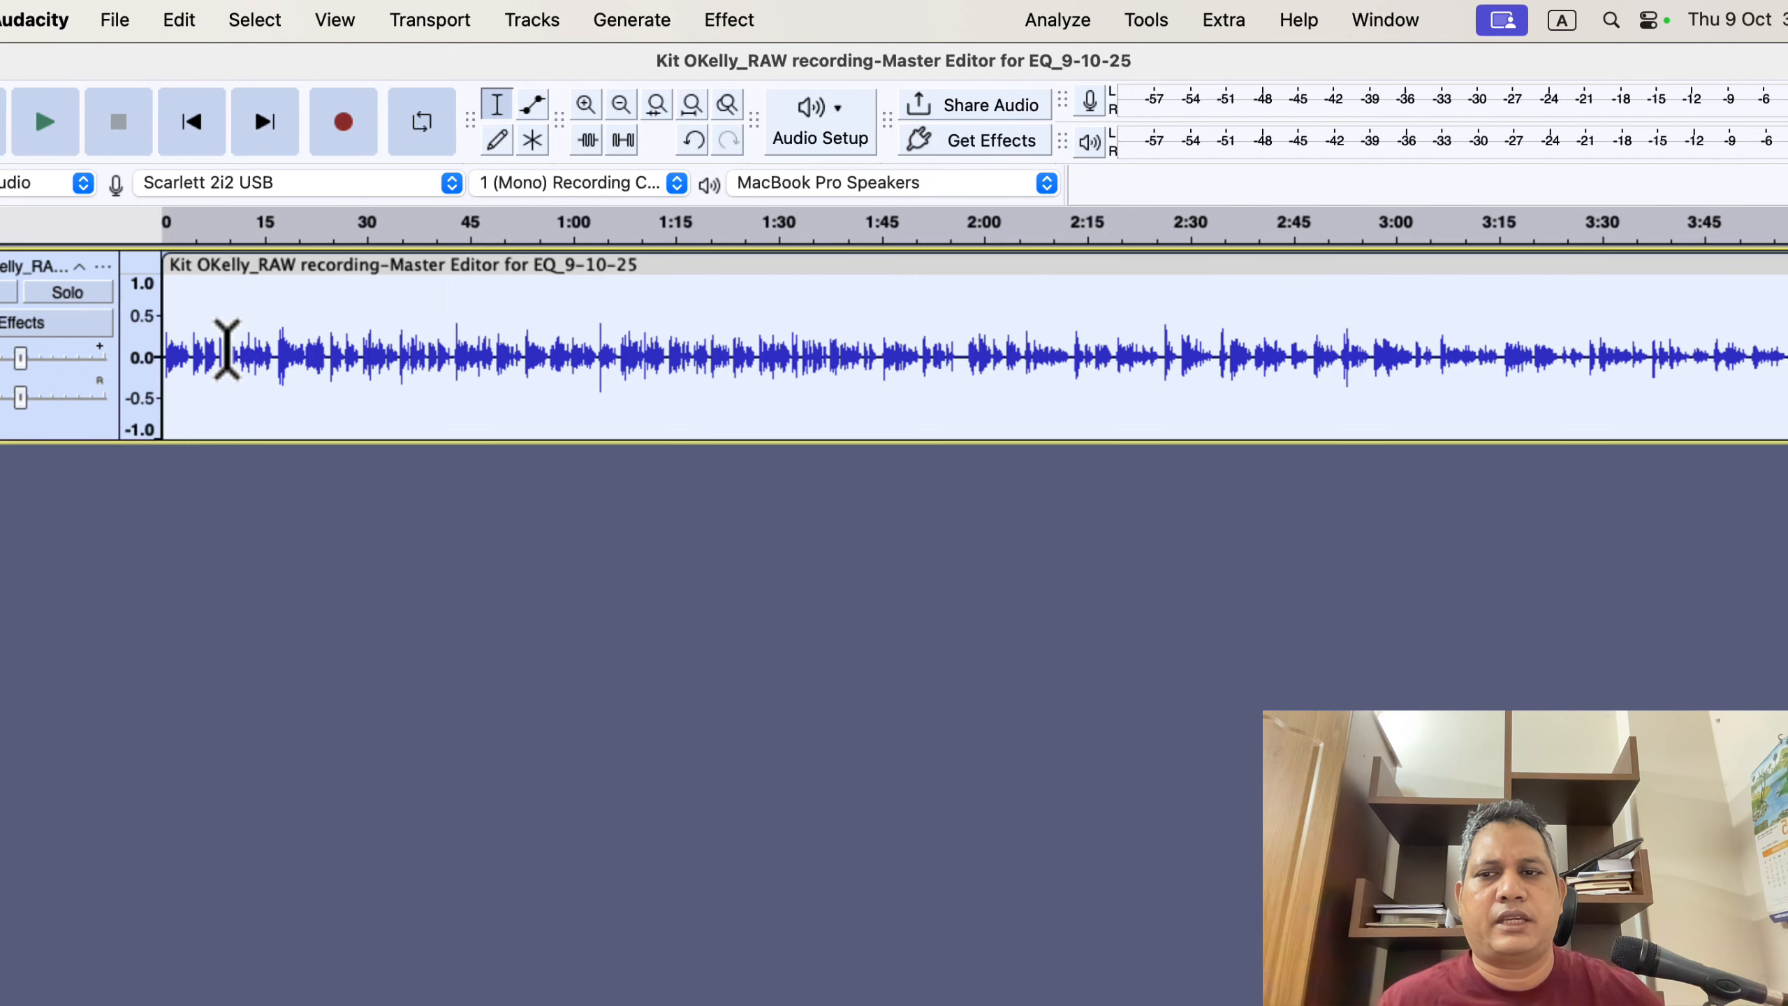
scroll(243, 341, "up", 1)
scroll(243, 342, "up", 3)
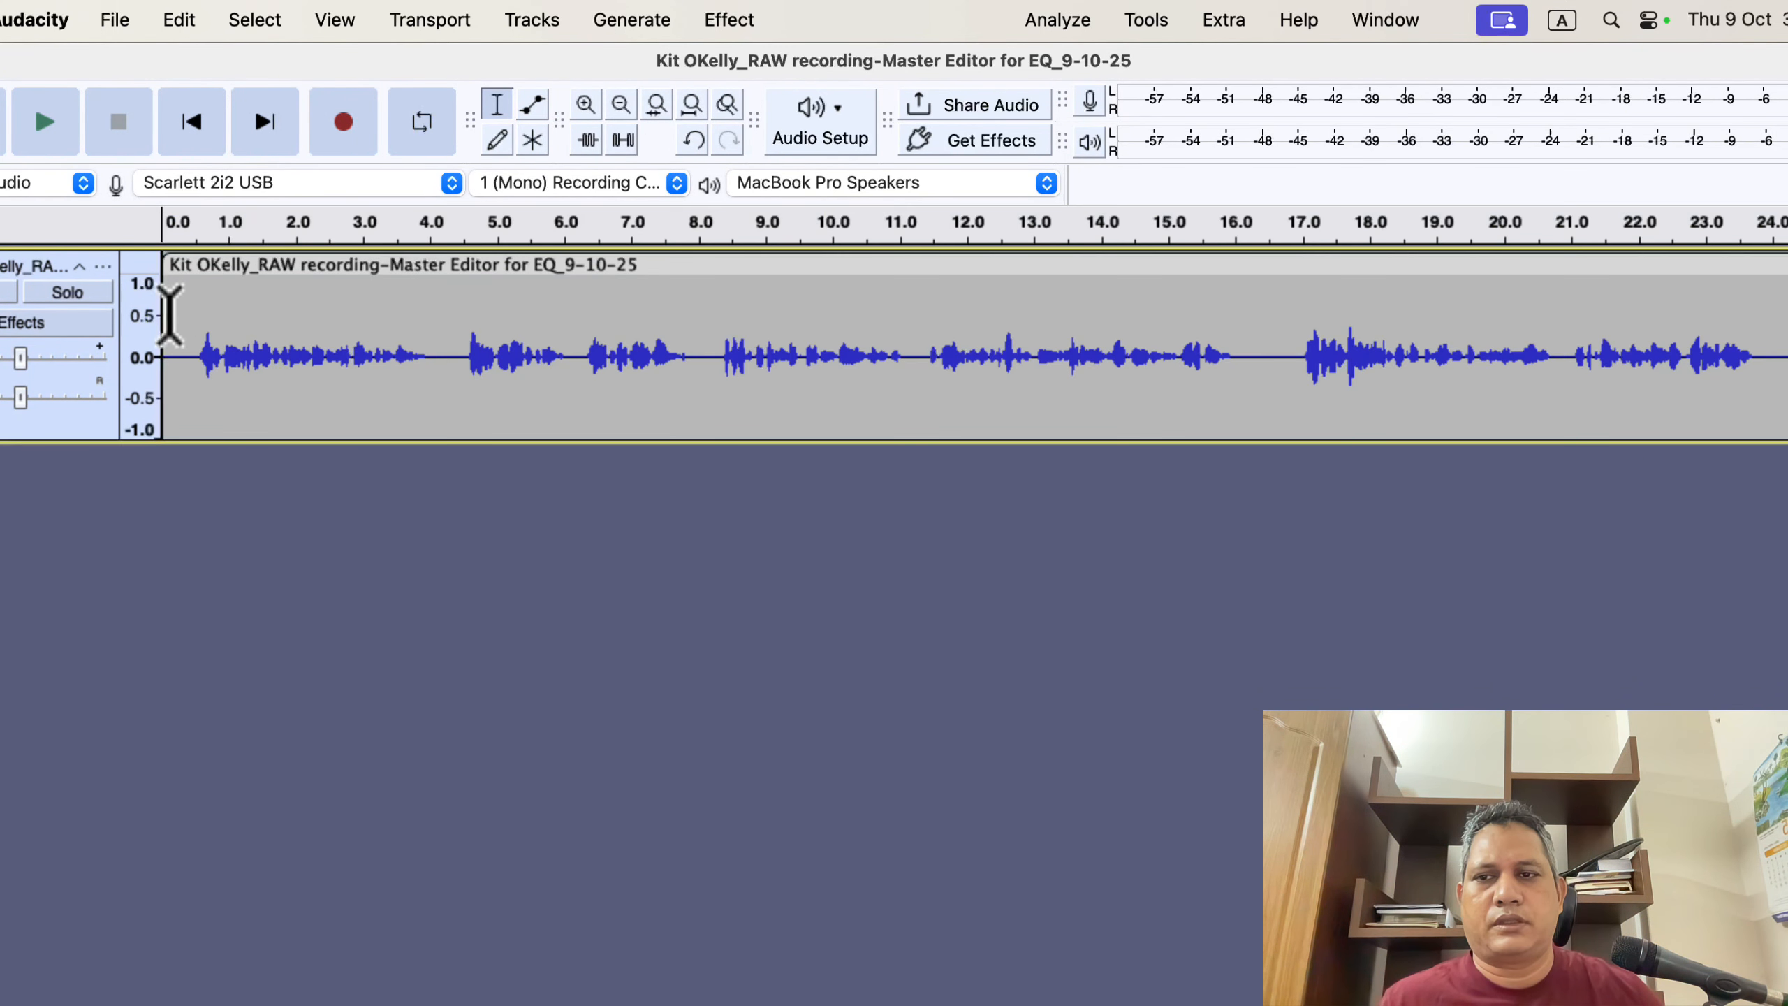
left_click(173, 312)
key("space")
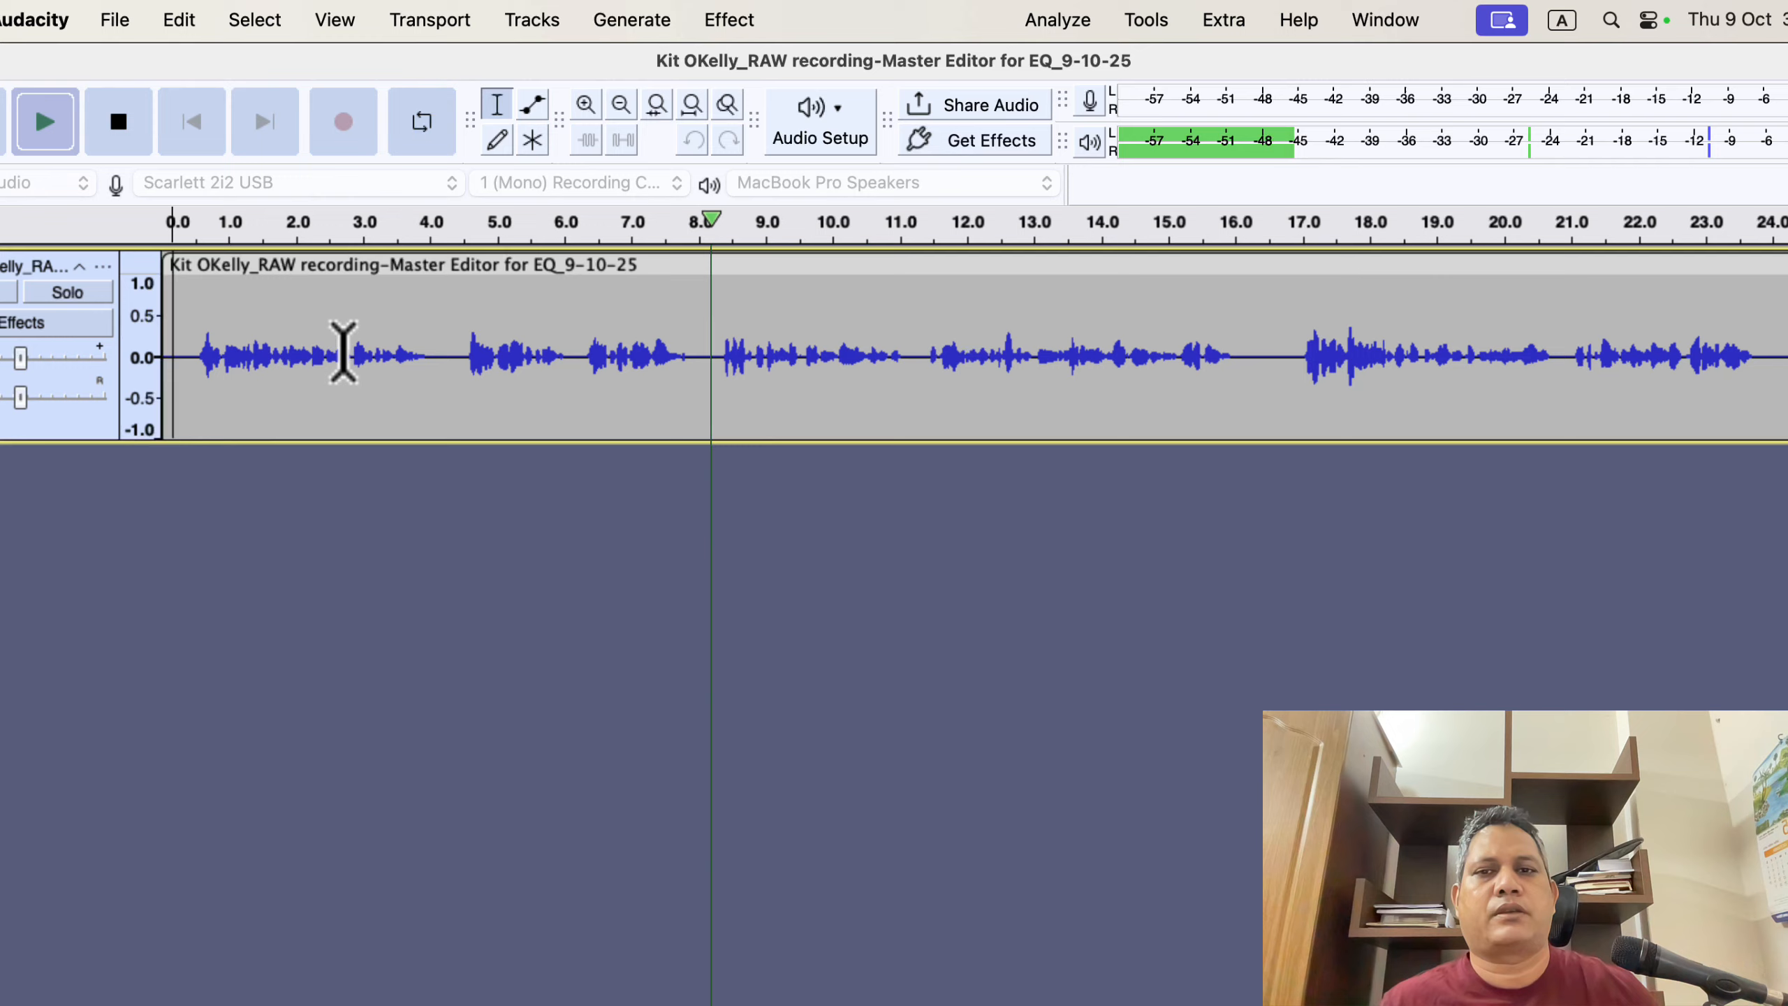
key("space")
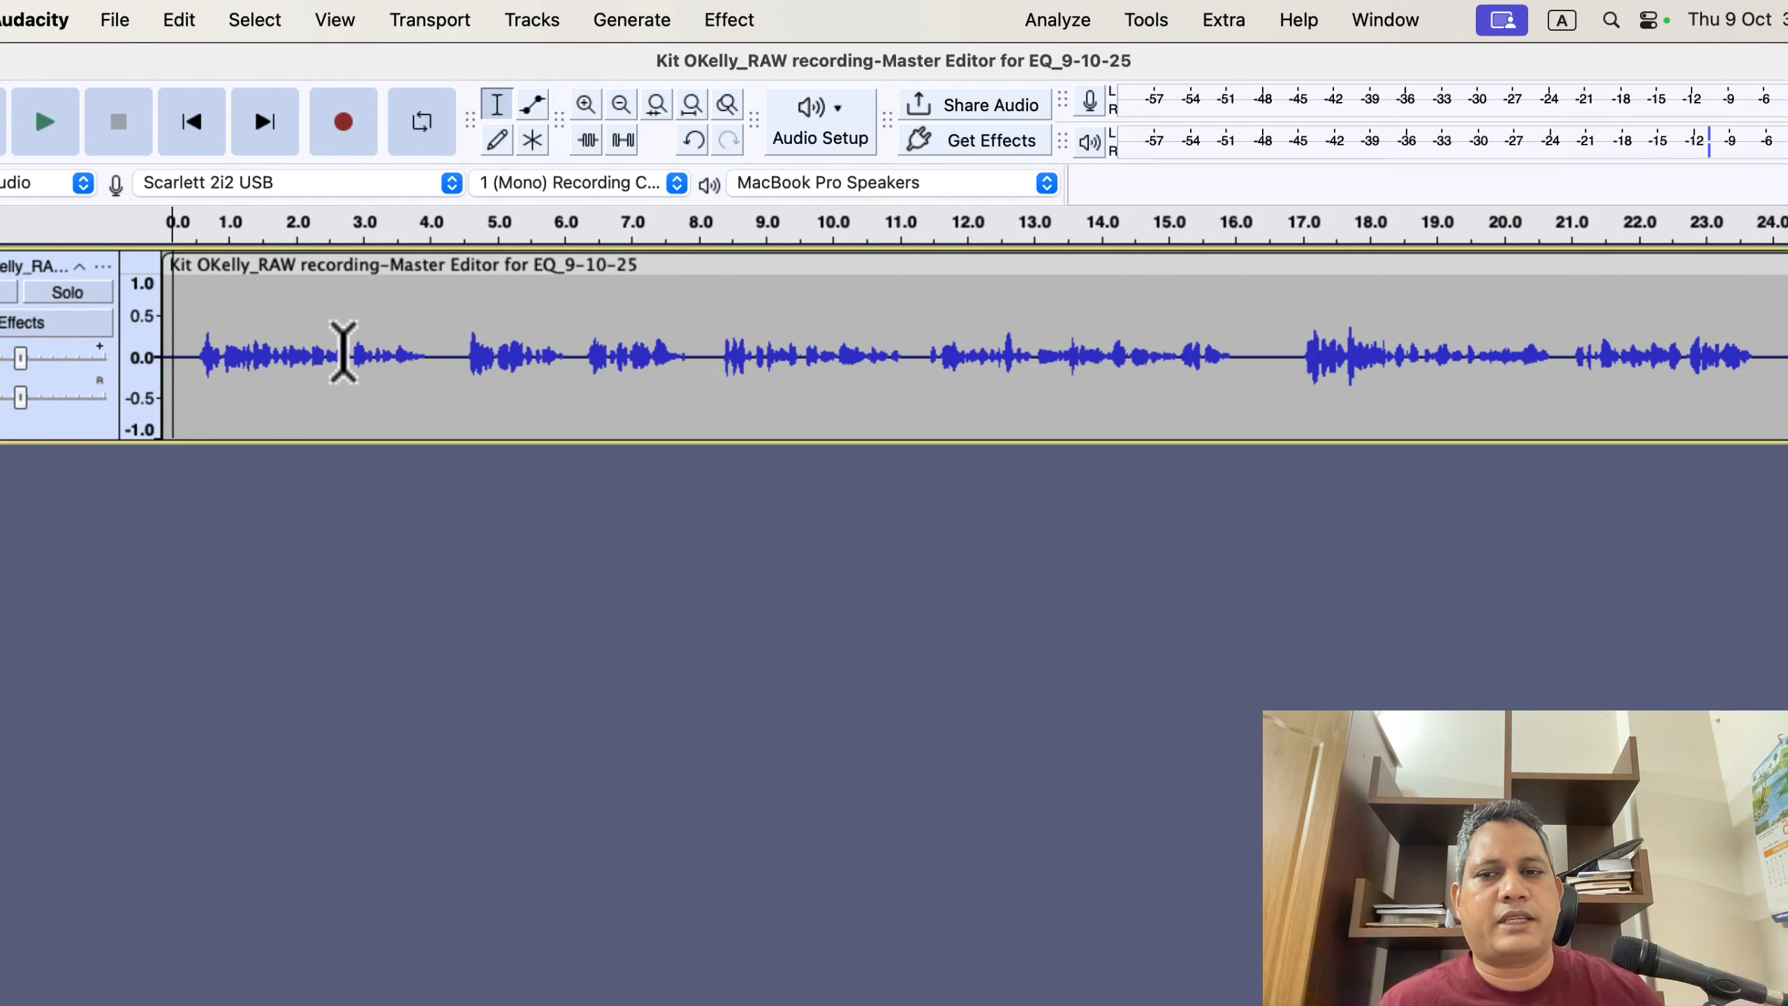
- Normalize the track's peak amplitude to -3.0 dB with DC offset removal enabled
left_click(344, 352)
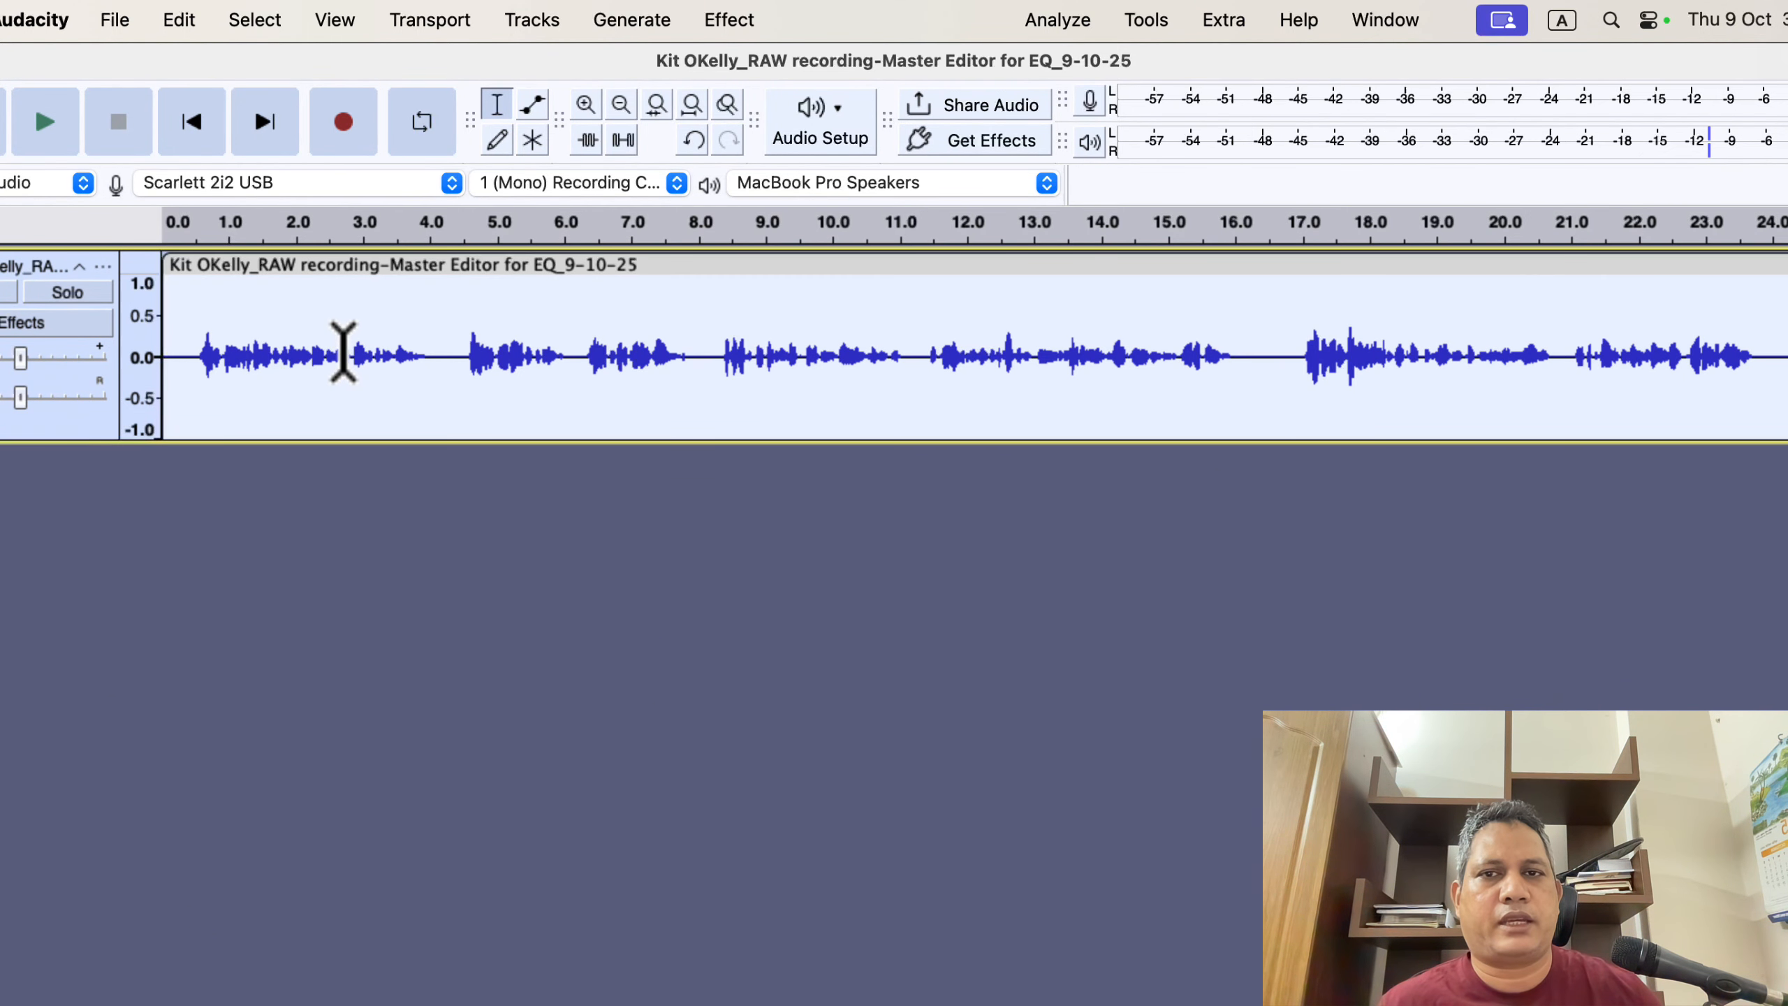
left_click(725, 19)
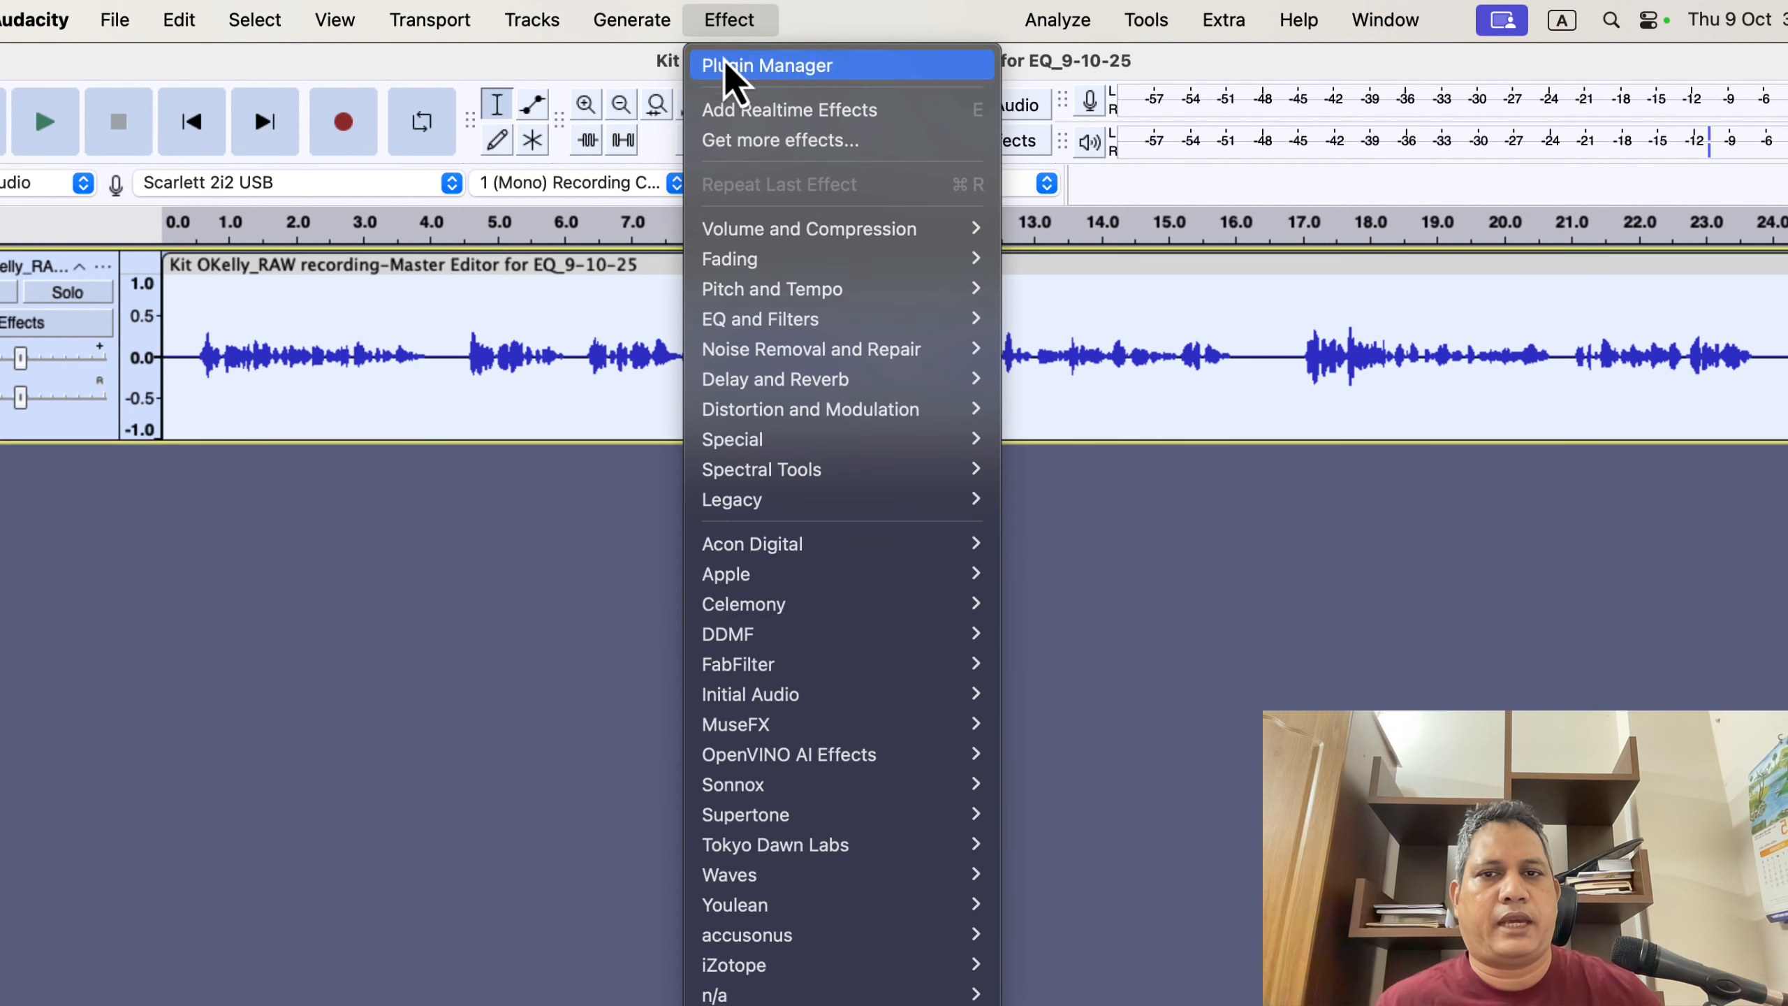
mouse_move(769, 228)
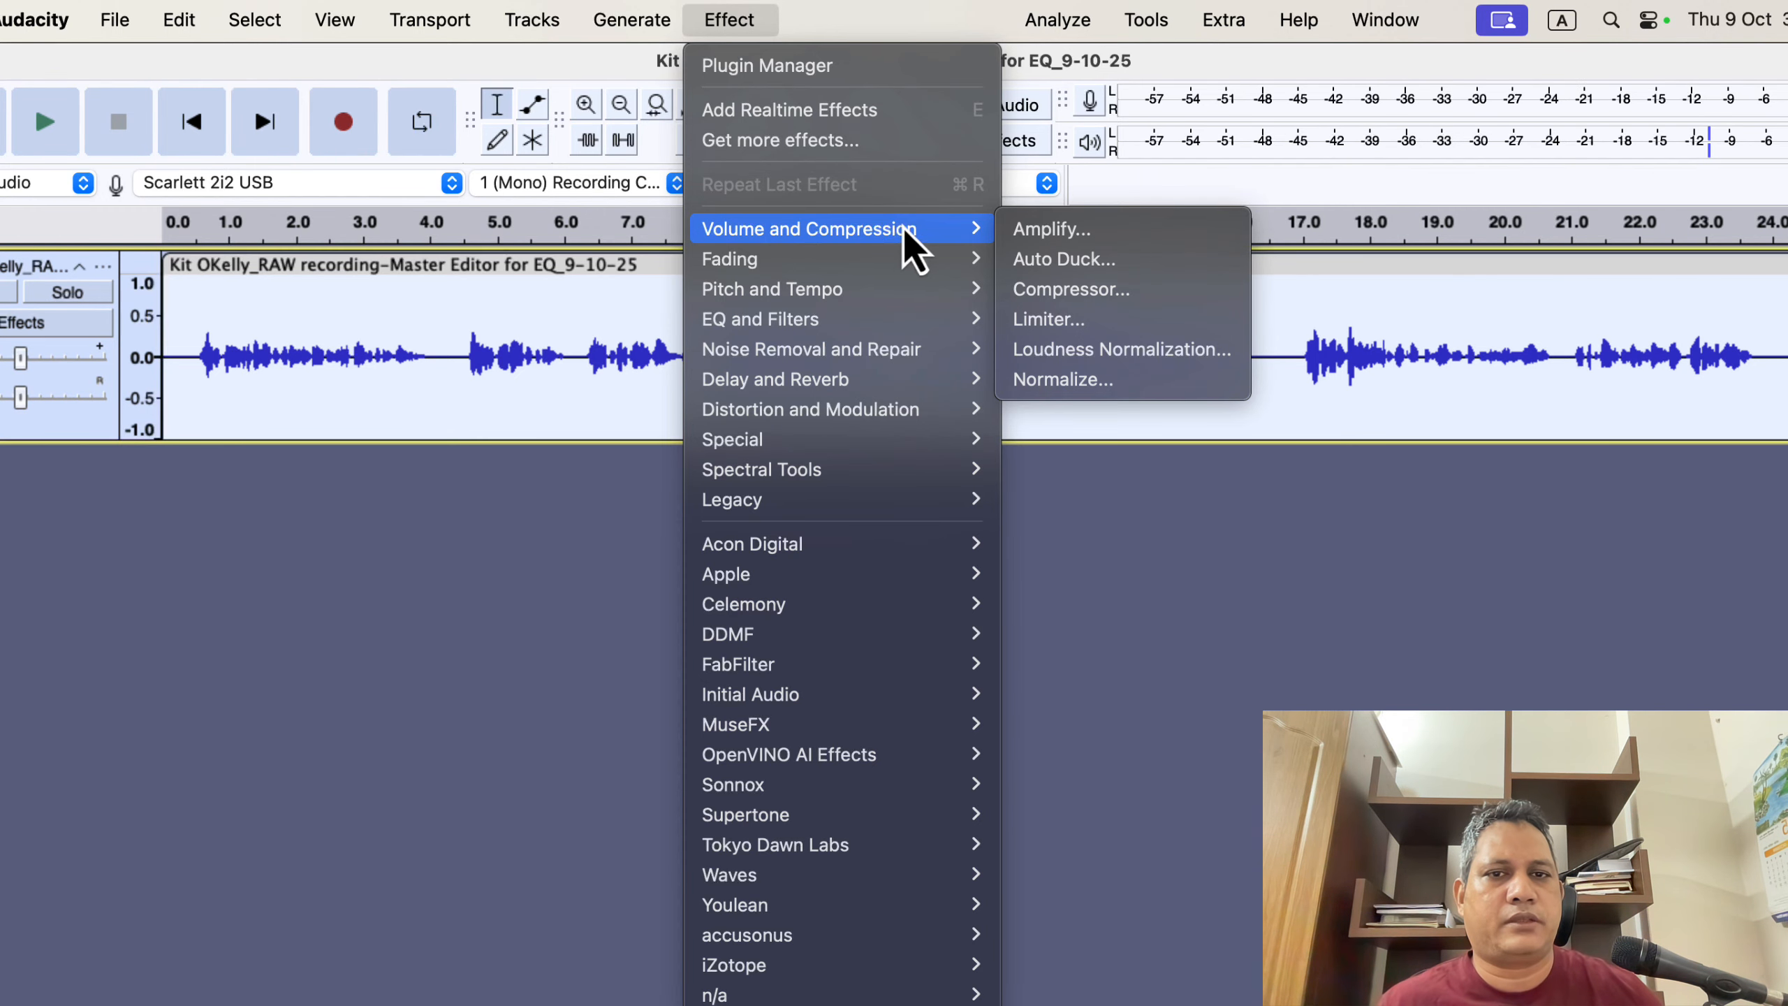
left_click(1153, 382)
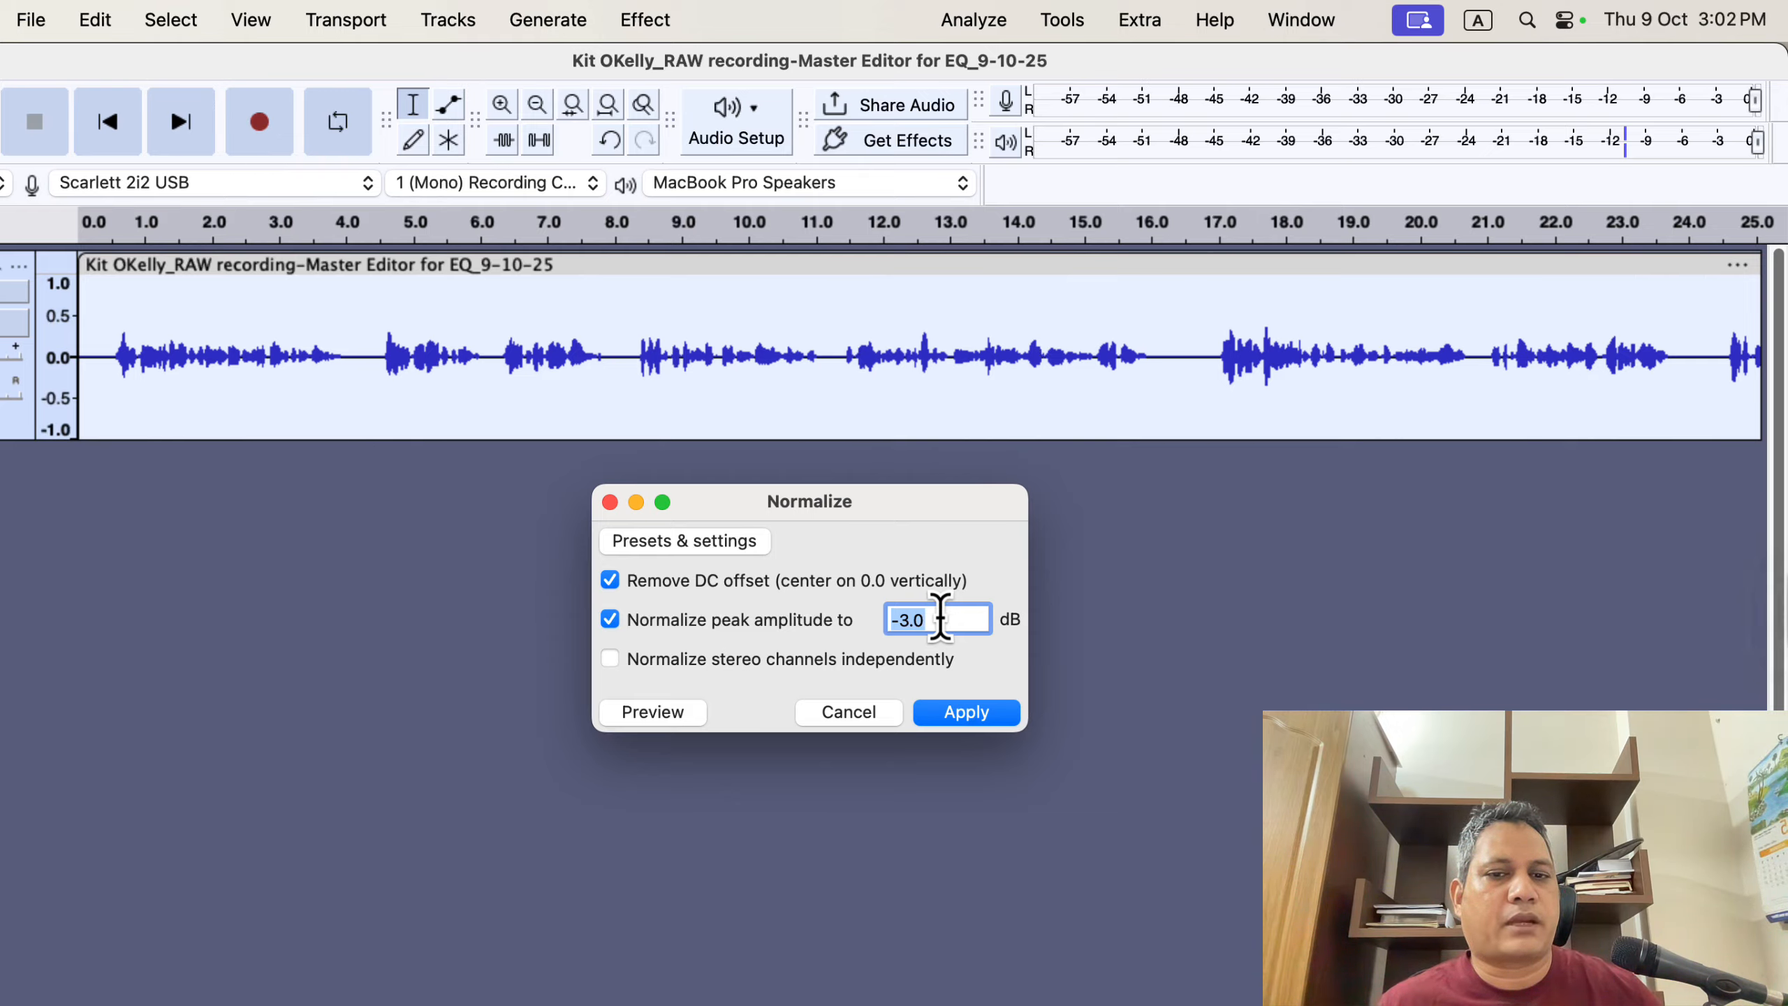
left_click(964, 713)
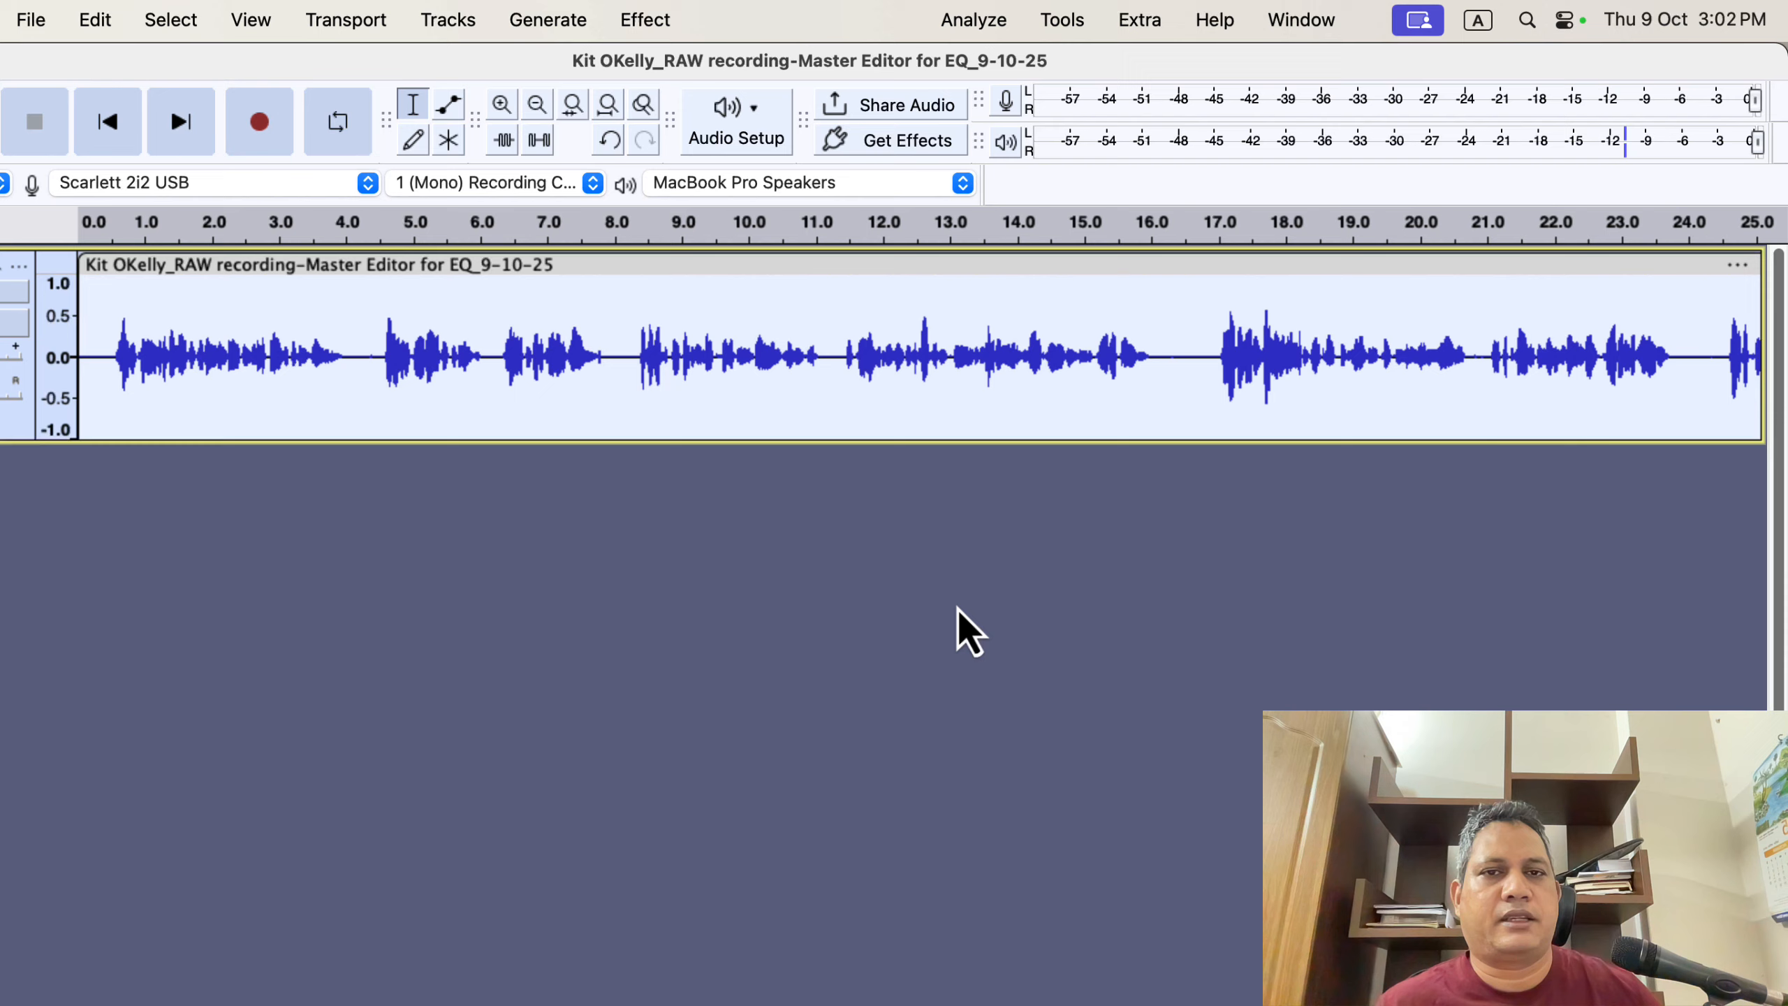
- Run the ACX Check analyzer again on the normalized recording and dismiss its results
left_click(983, 21)
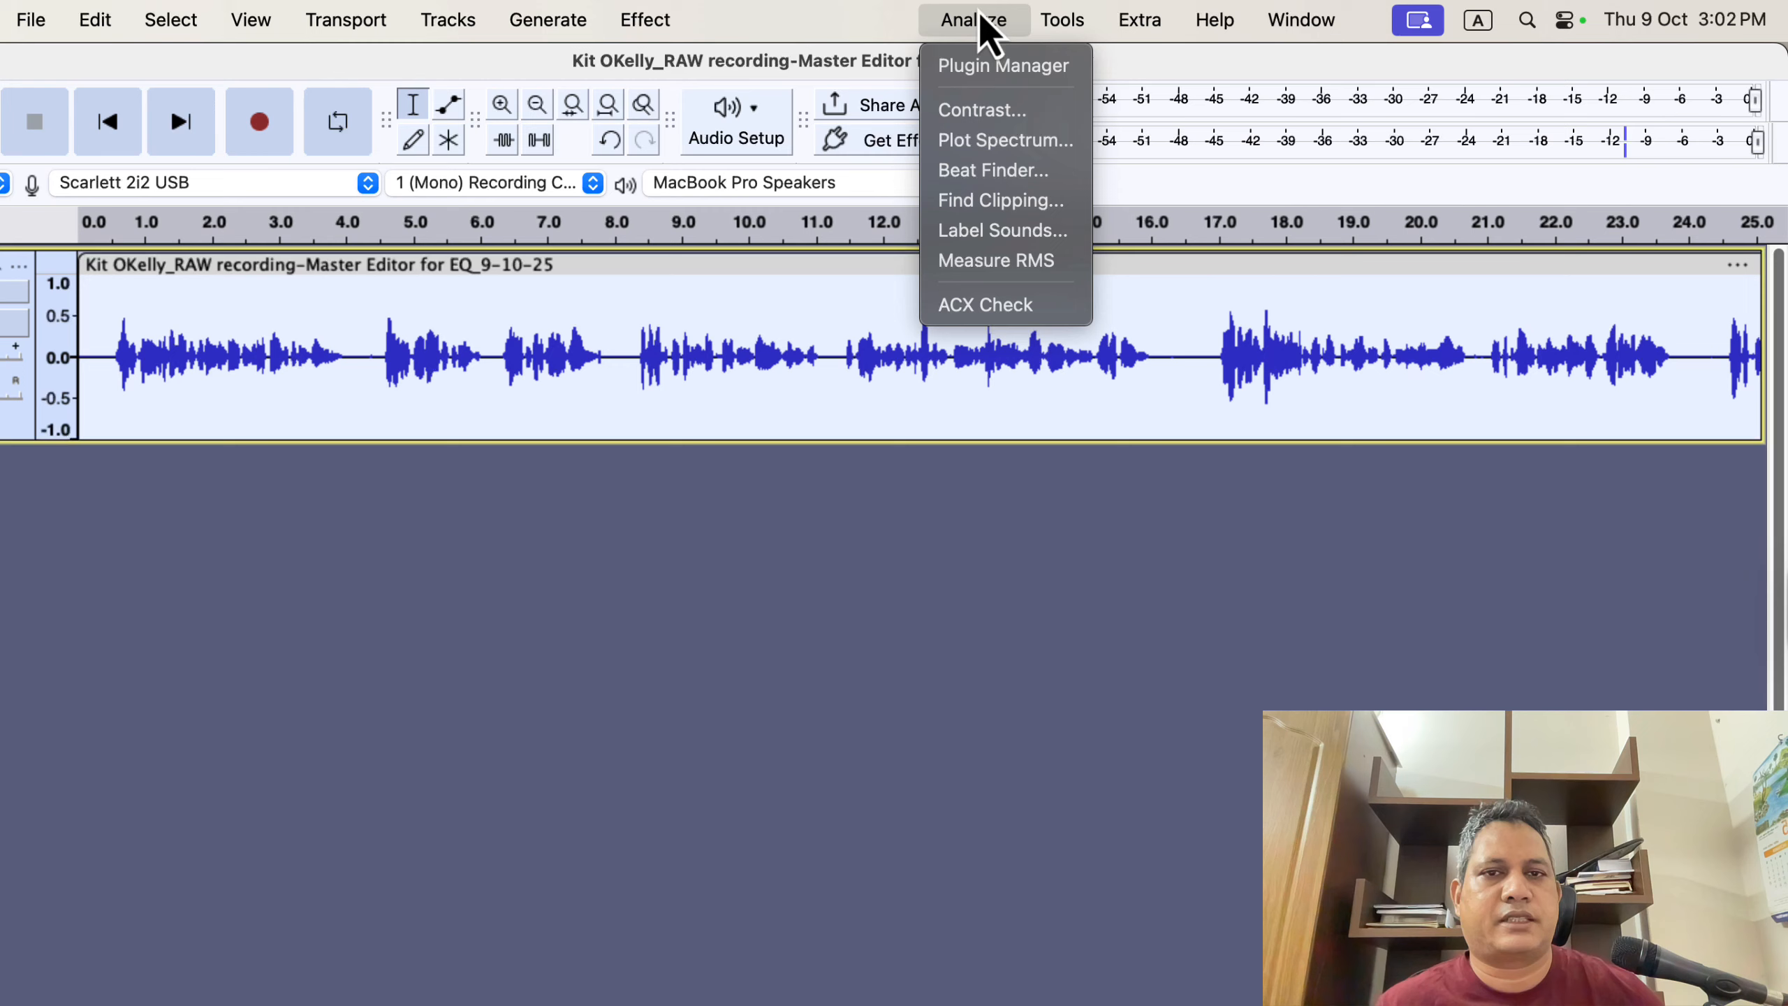
left_click(1026, 303)
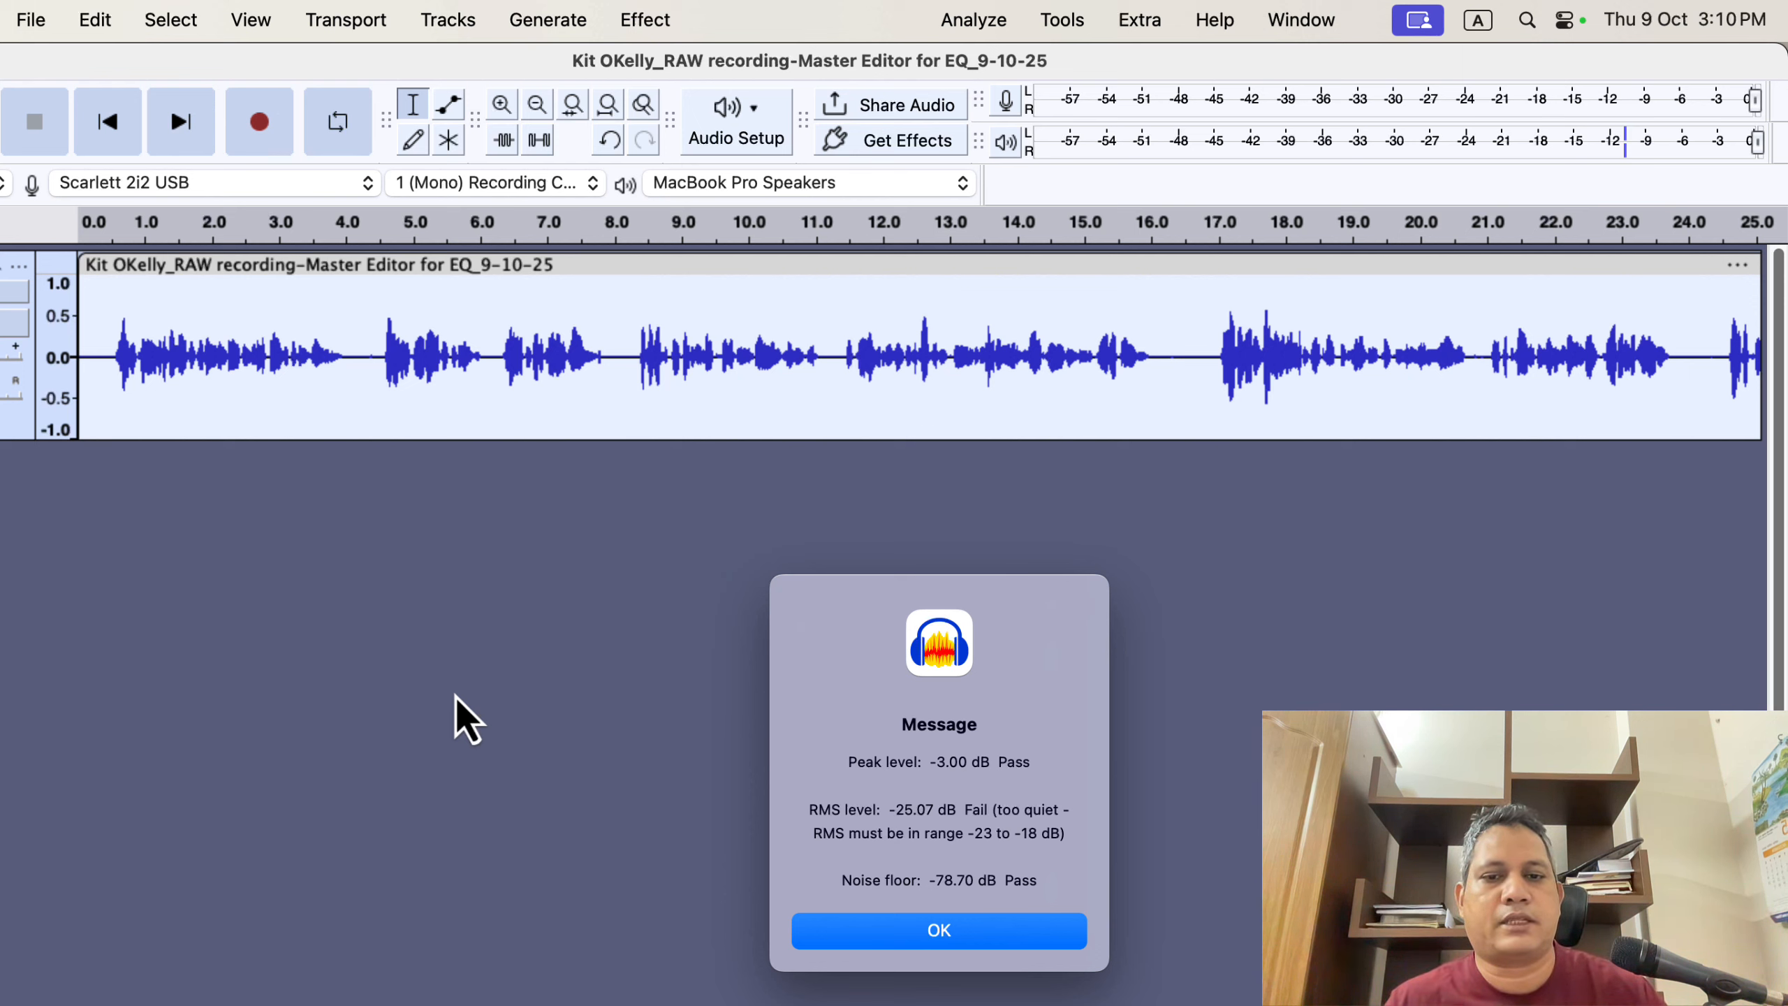
left_click(837, 937)
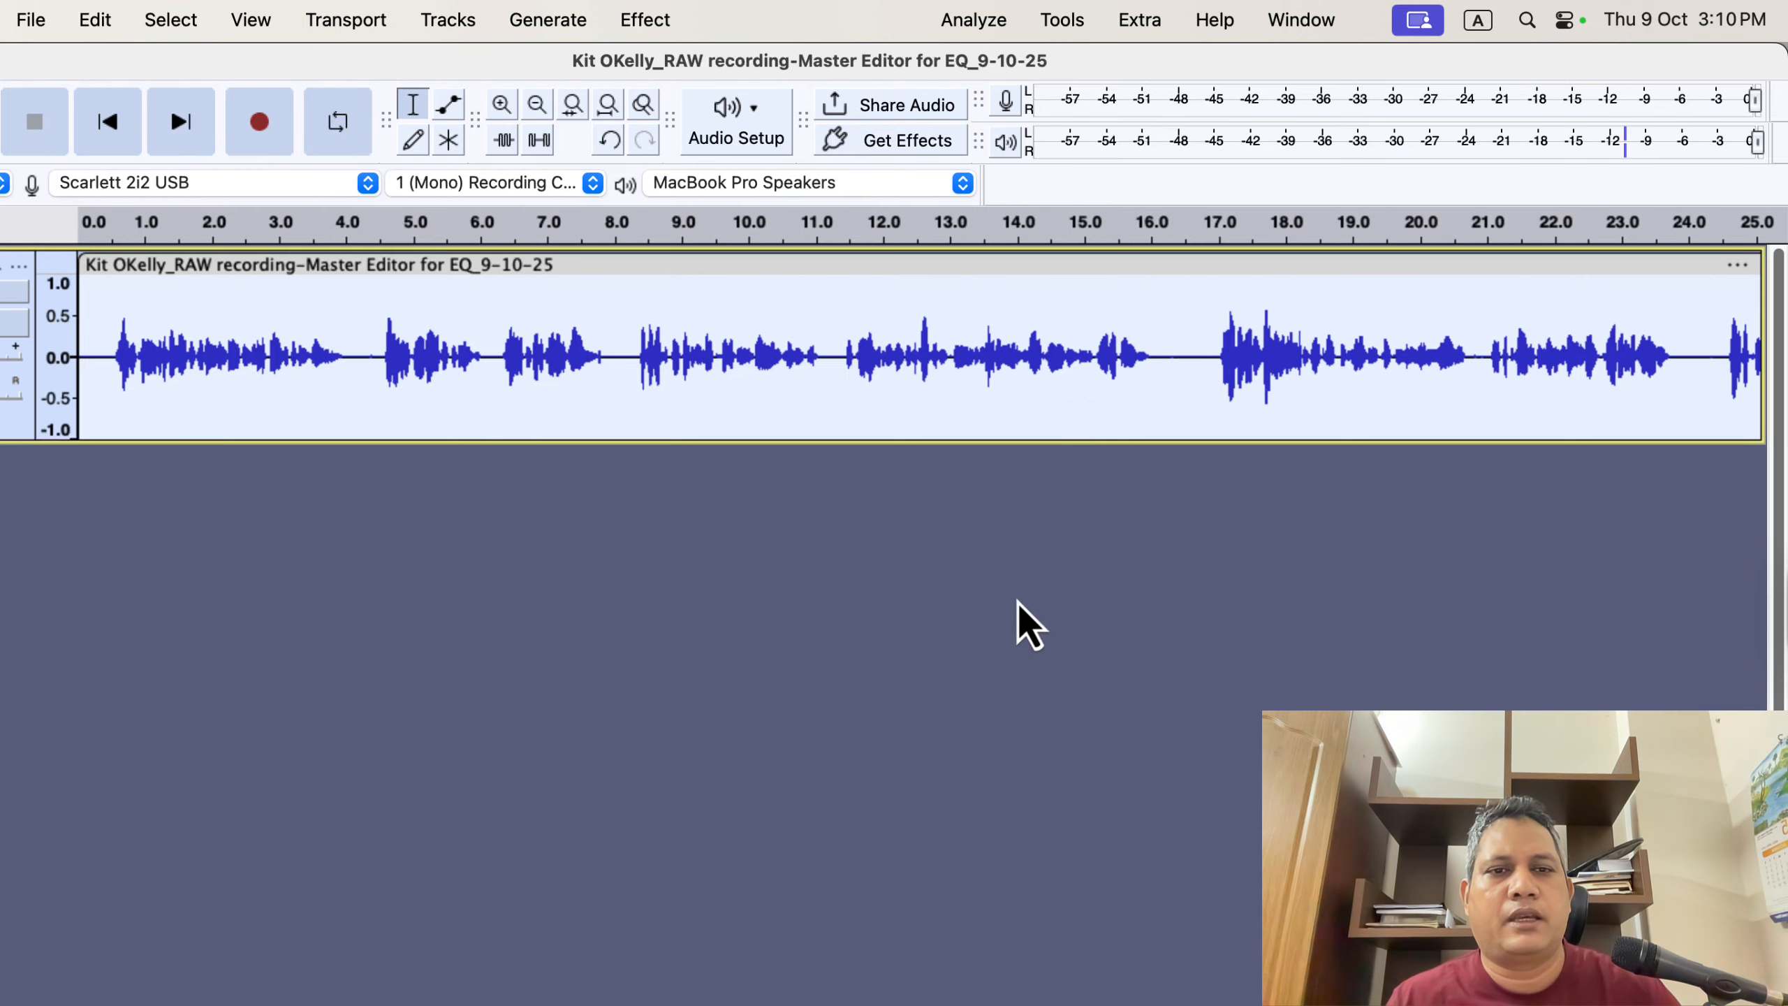
- Select the silent gap around 16 to 17 seconds and capture it as the Noise Reduction noise profile
left_click_drag(1157, 357, 1204, 362)
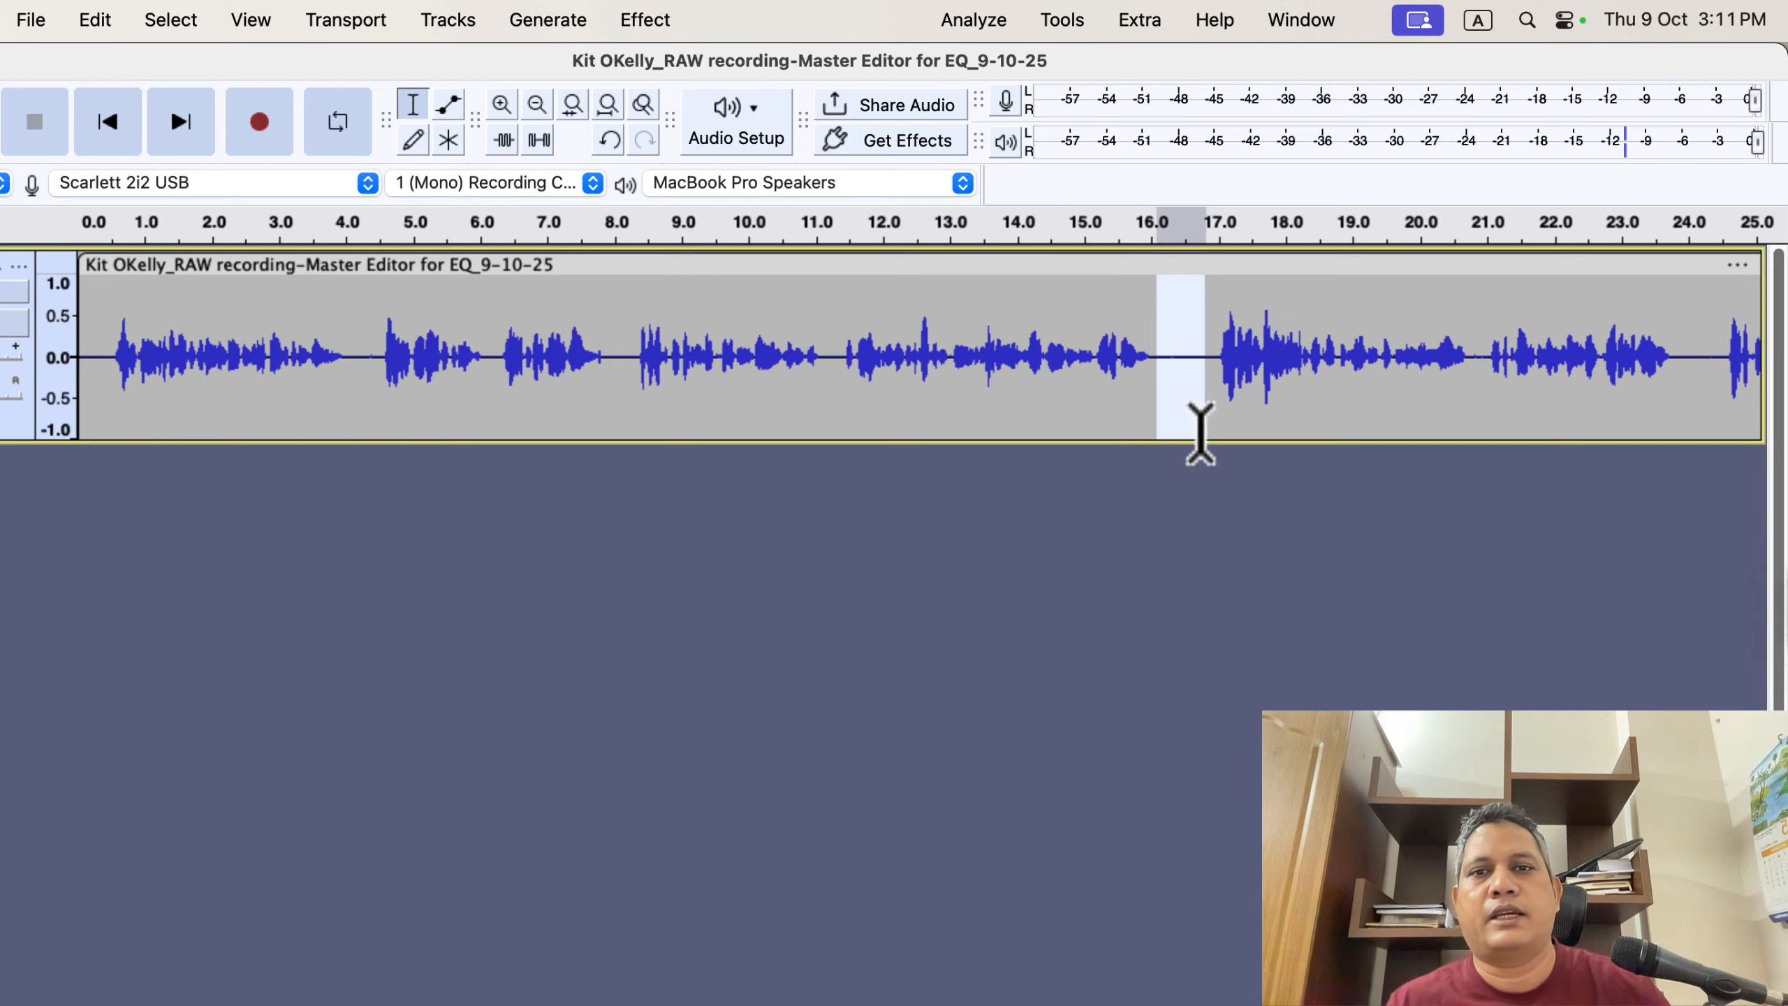
left_click(645, 21)
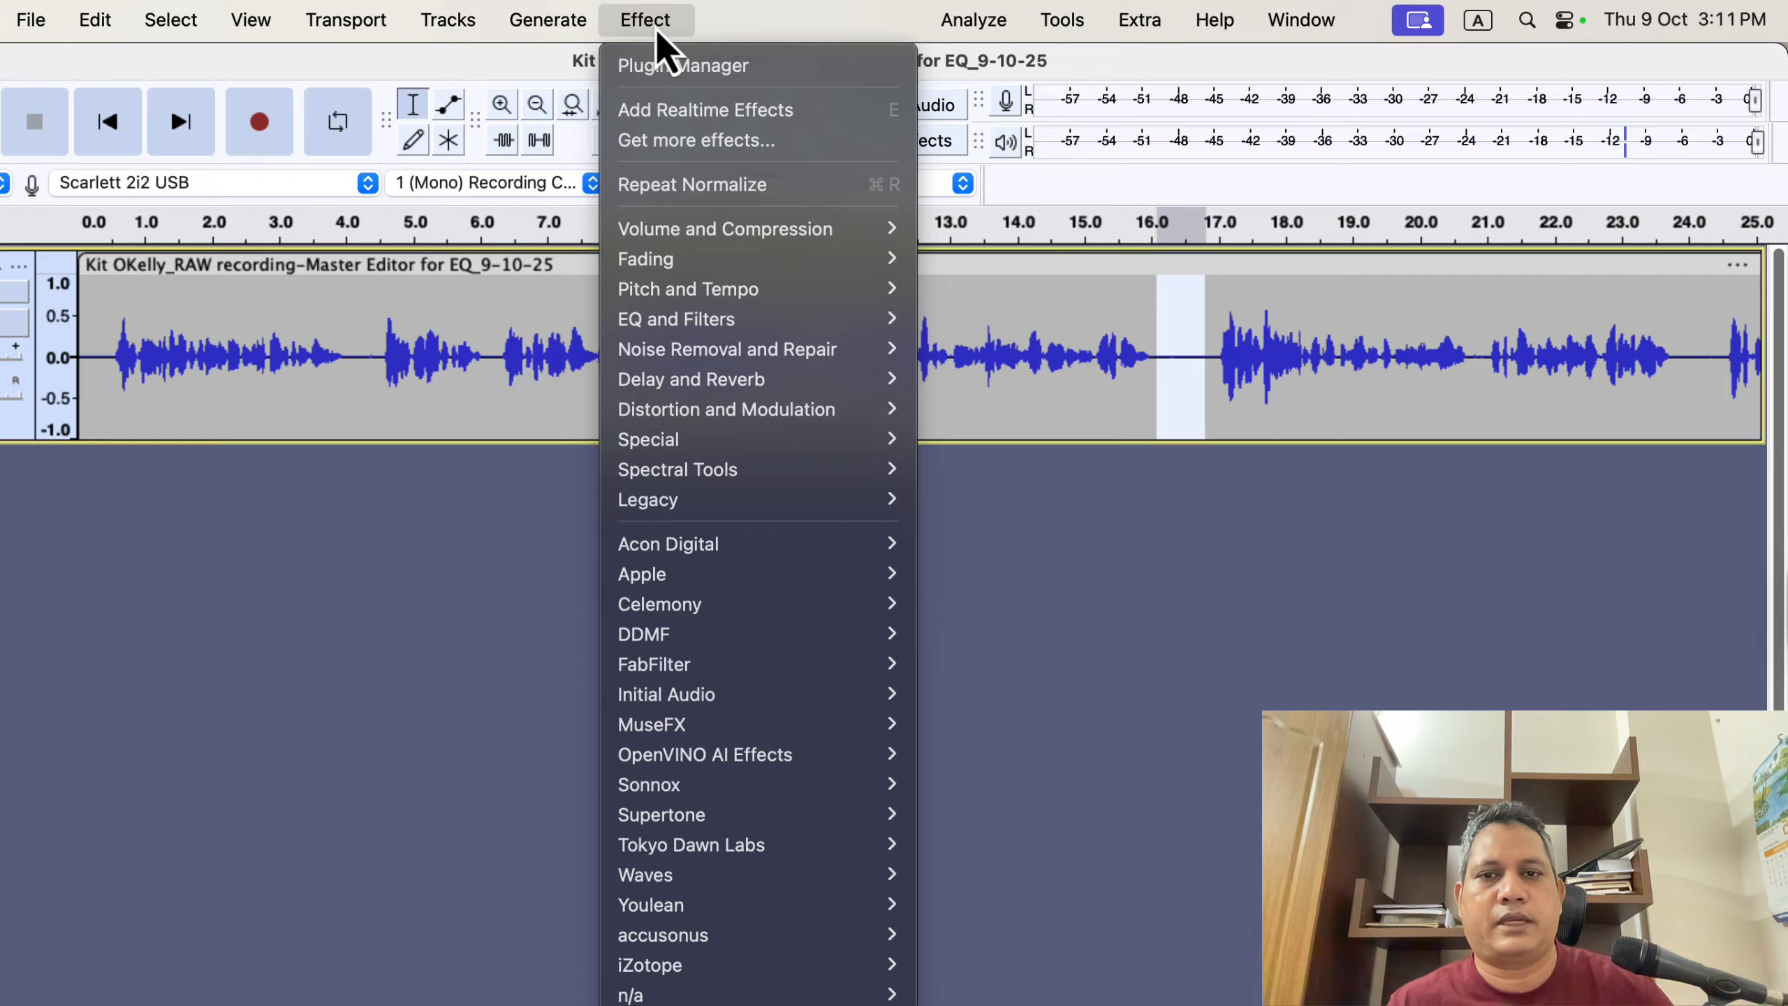
mouse_move(676, 347)
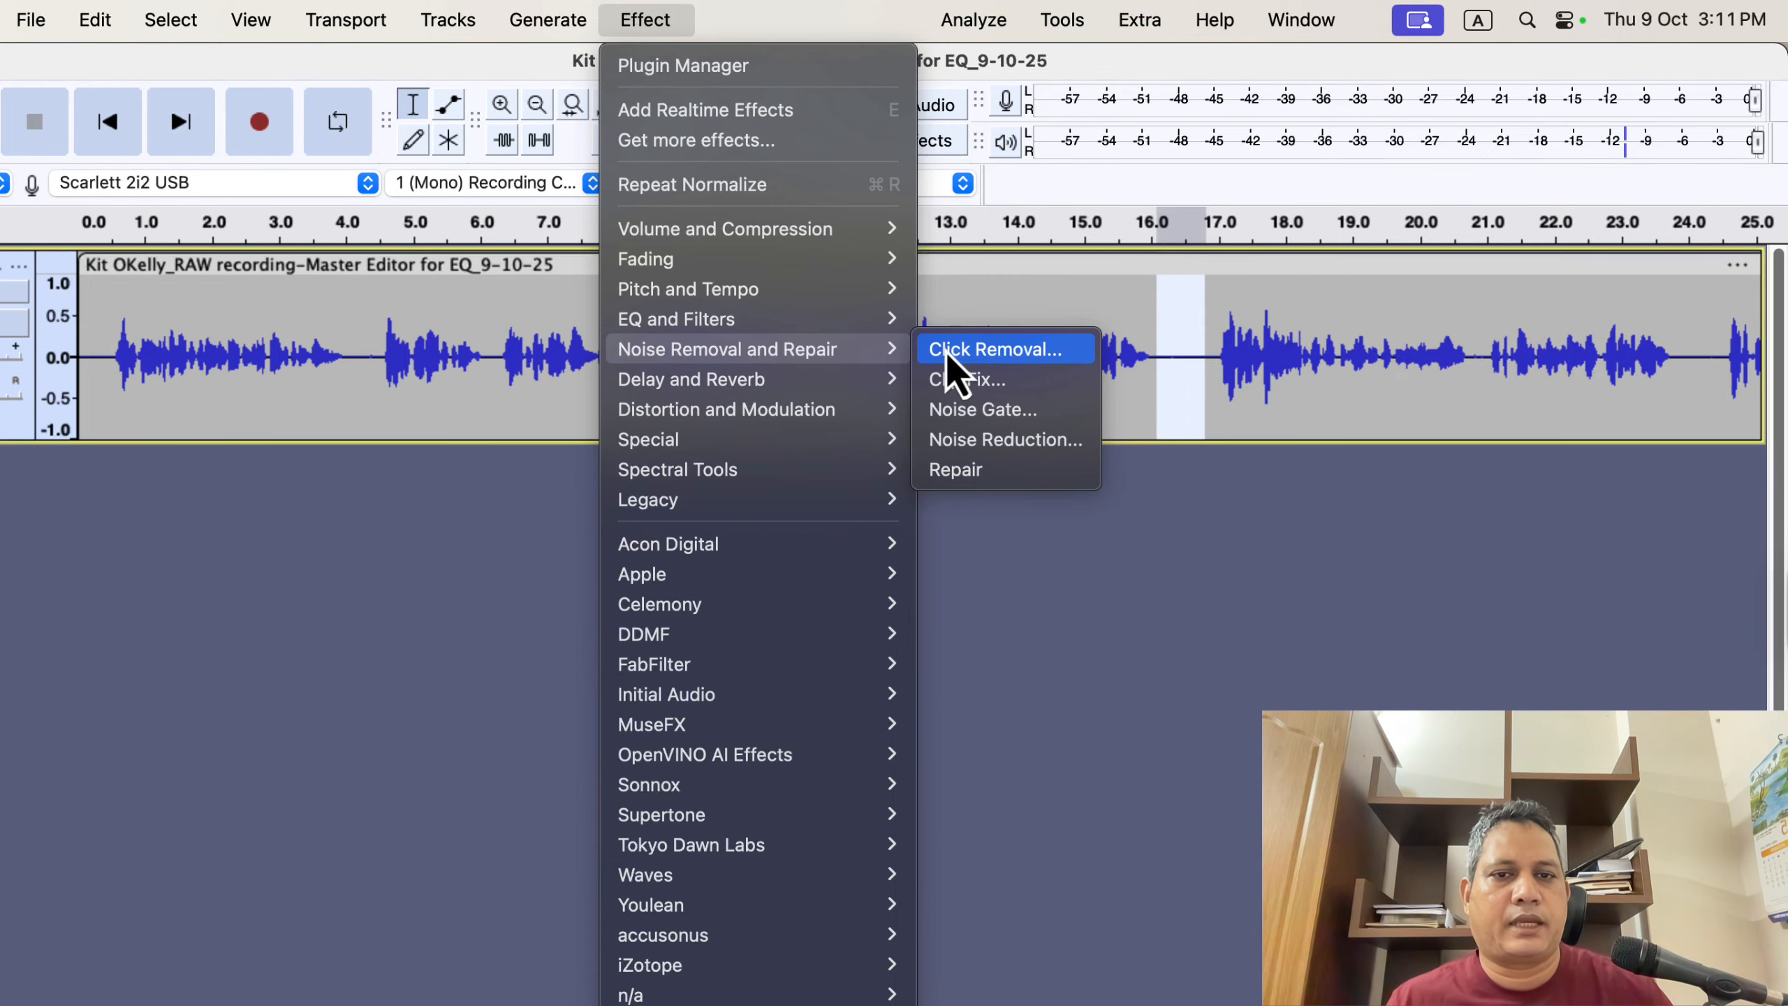
left_click(1059, 441)
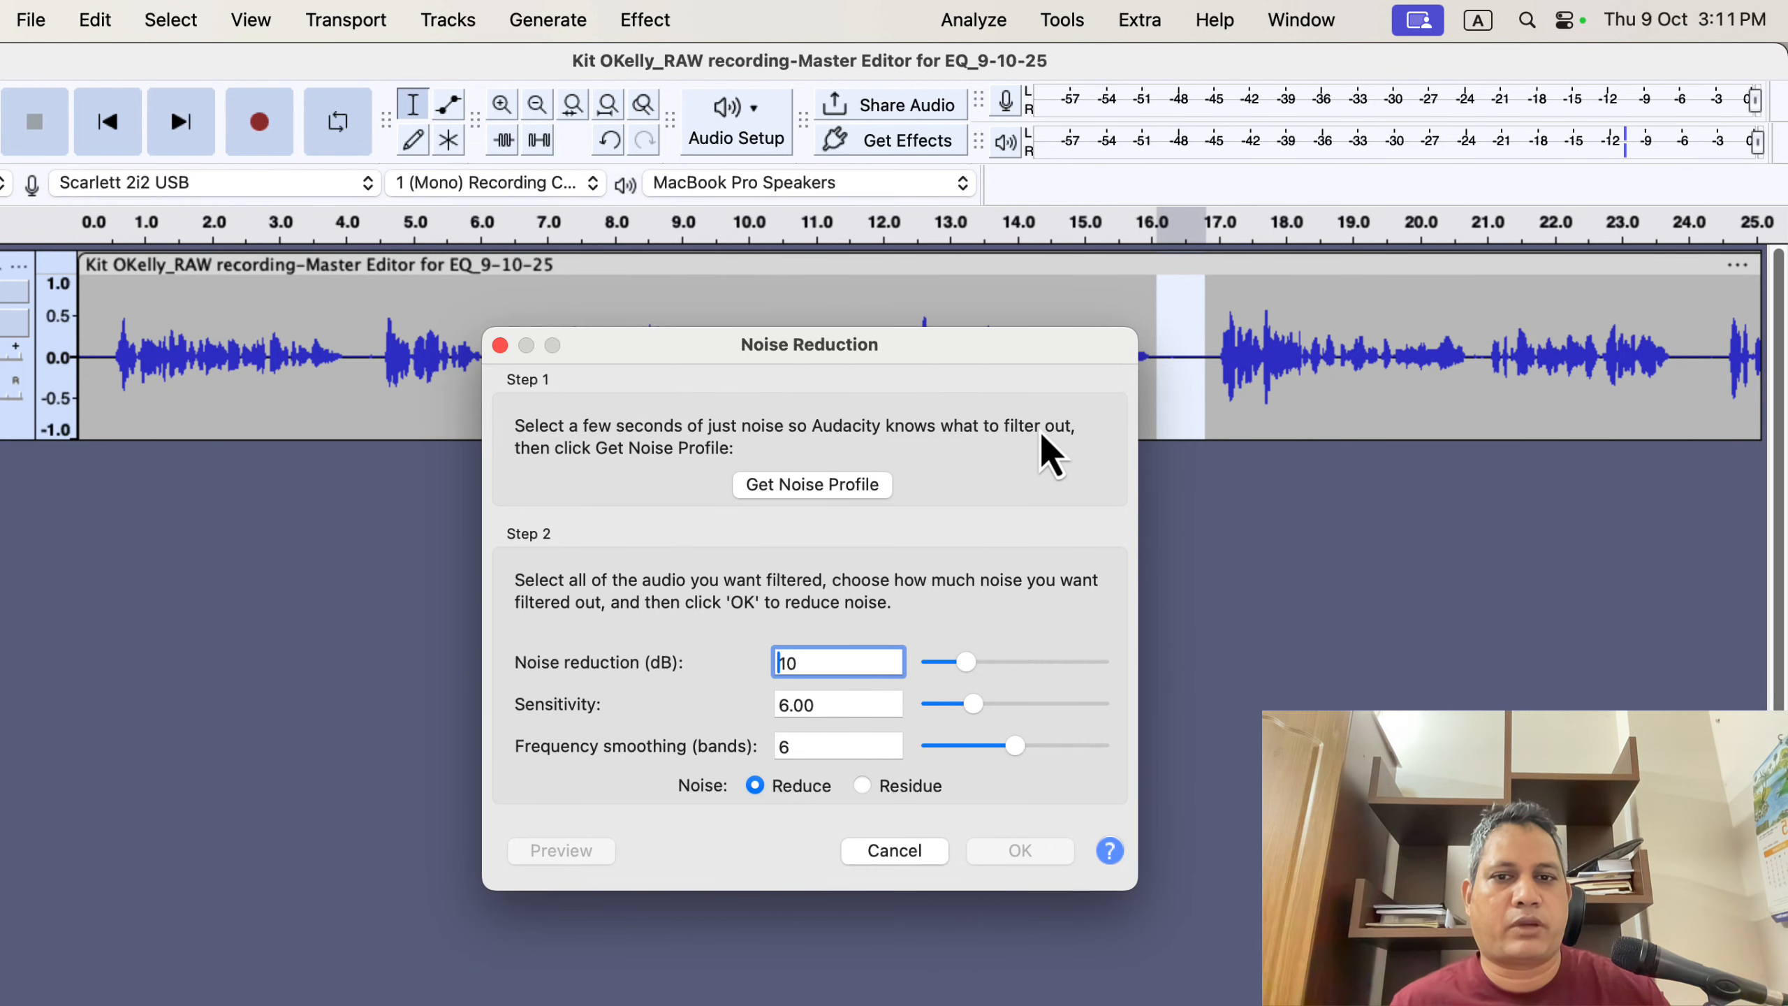
left_click(823, 494)
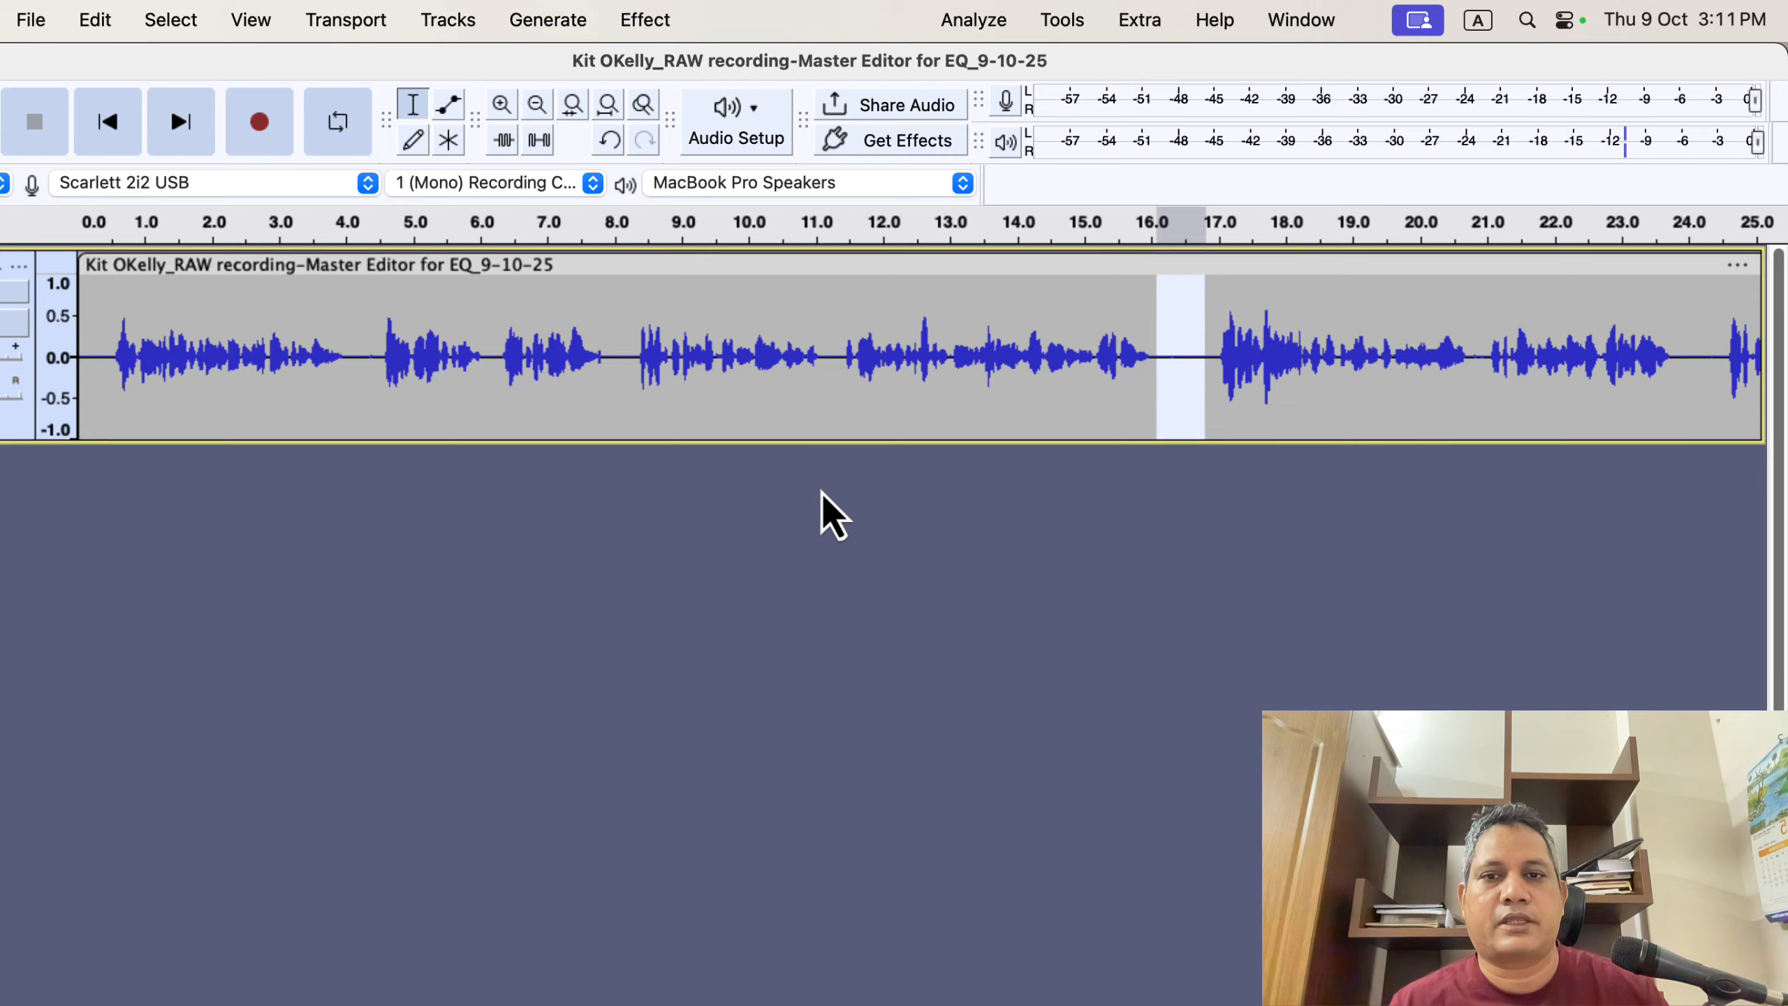
- Select the whole track and open the Noise Reduction effect
left_click(783, 356)
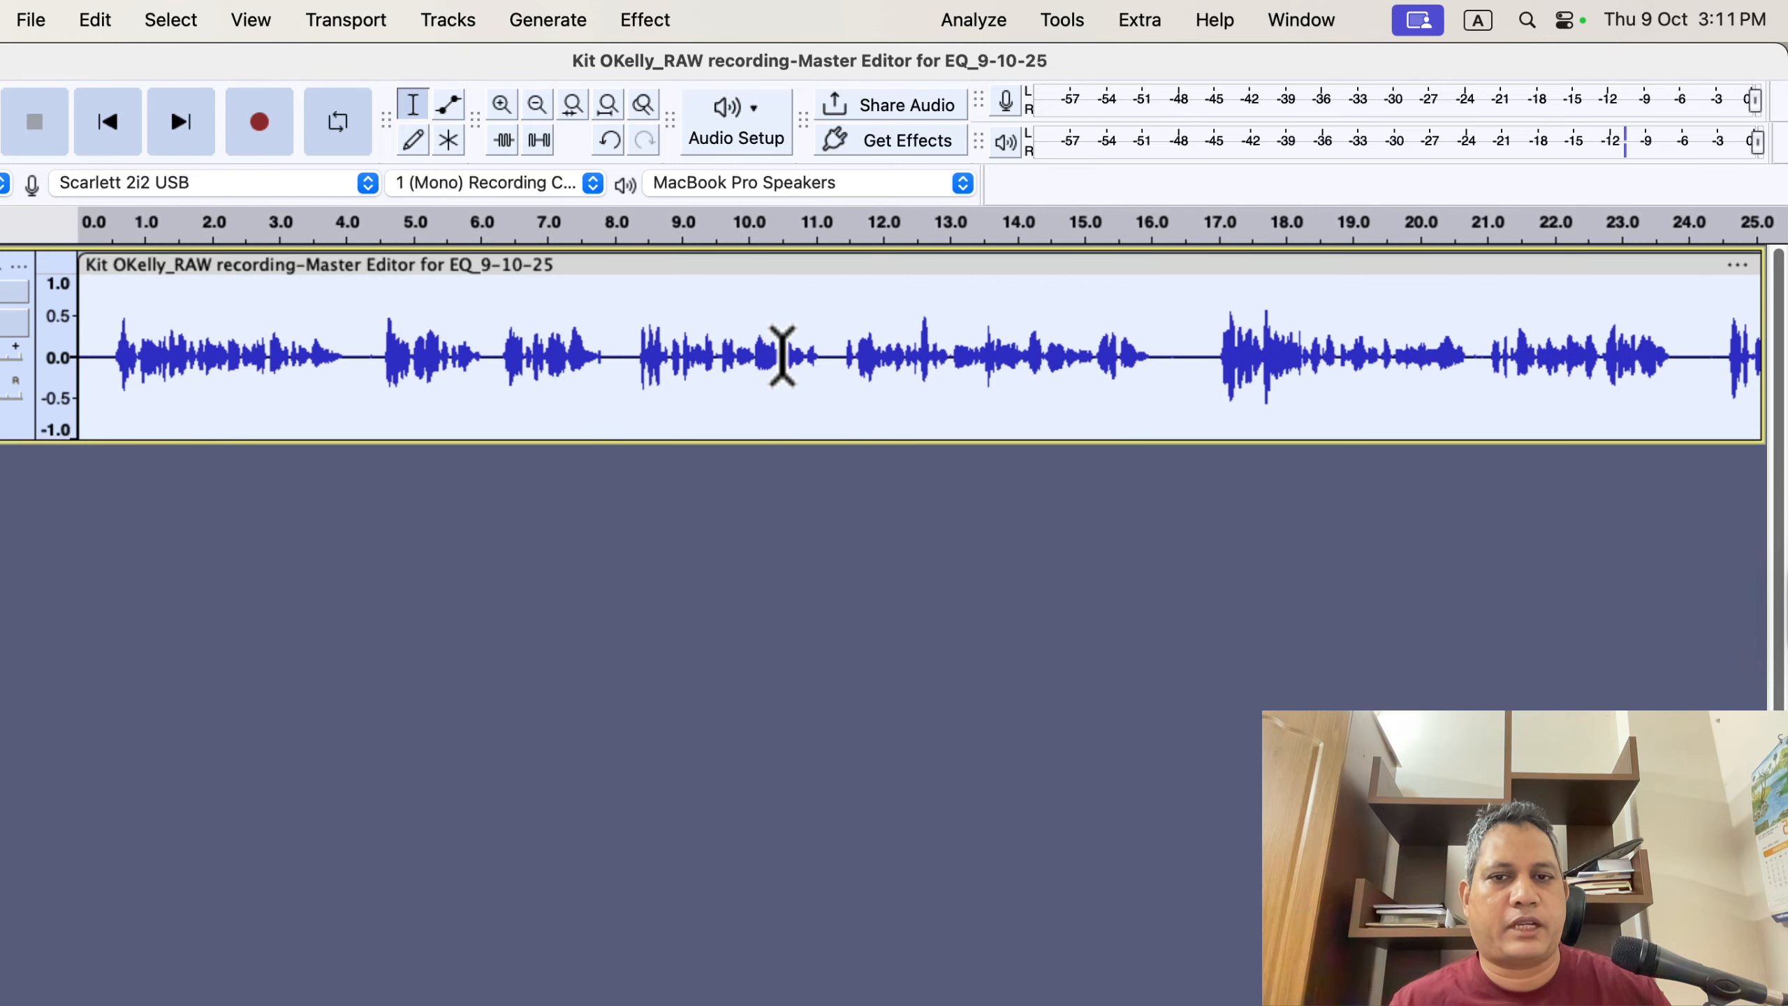
left_click(649, 21)
mouse_move(716, 352)
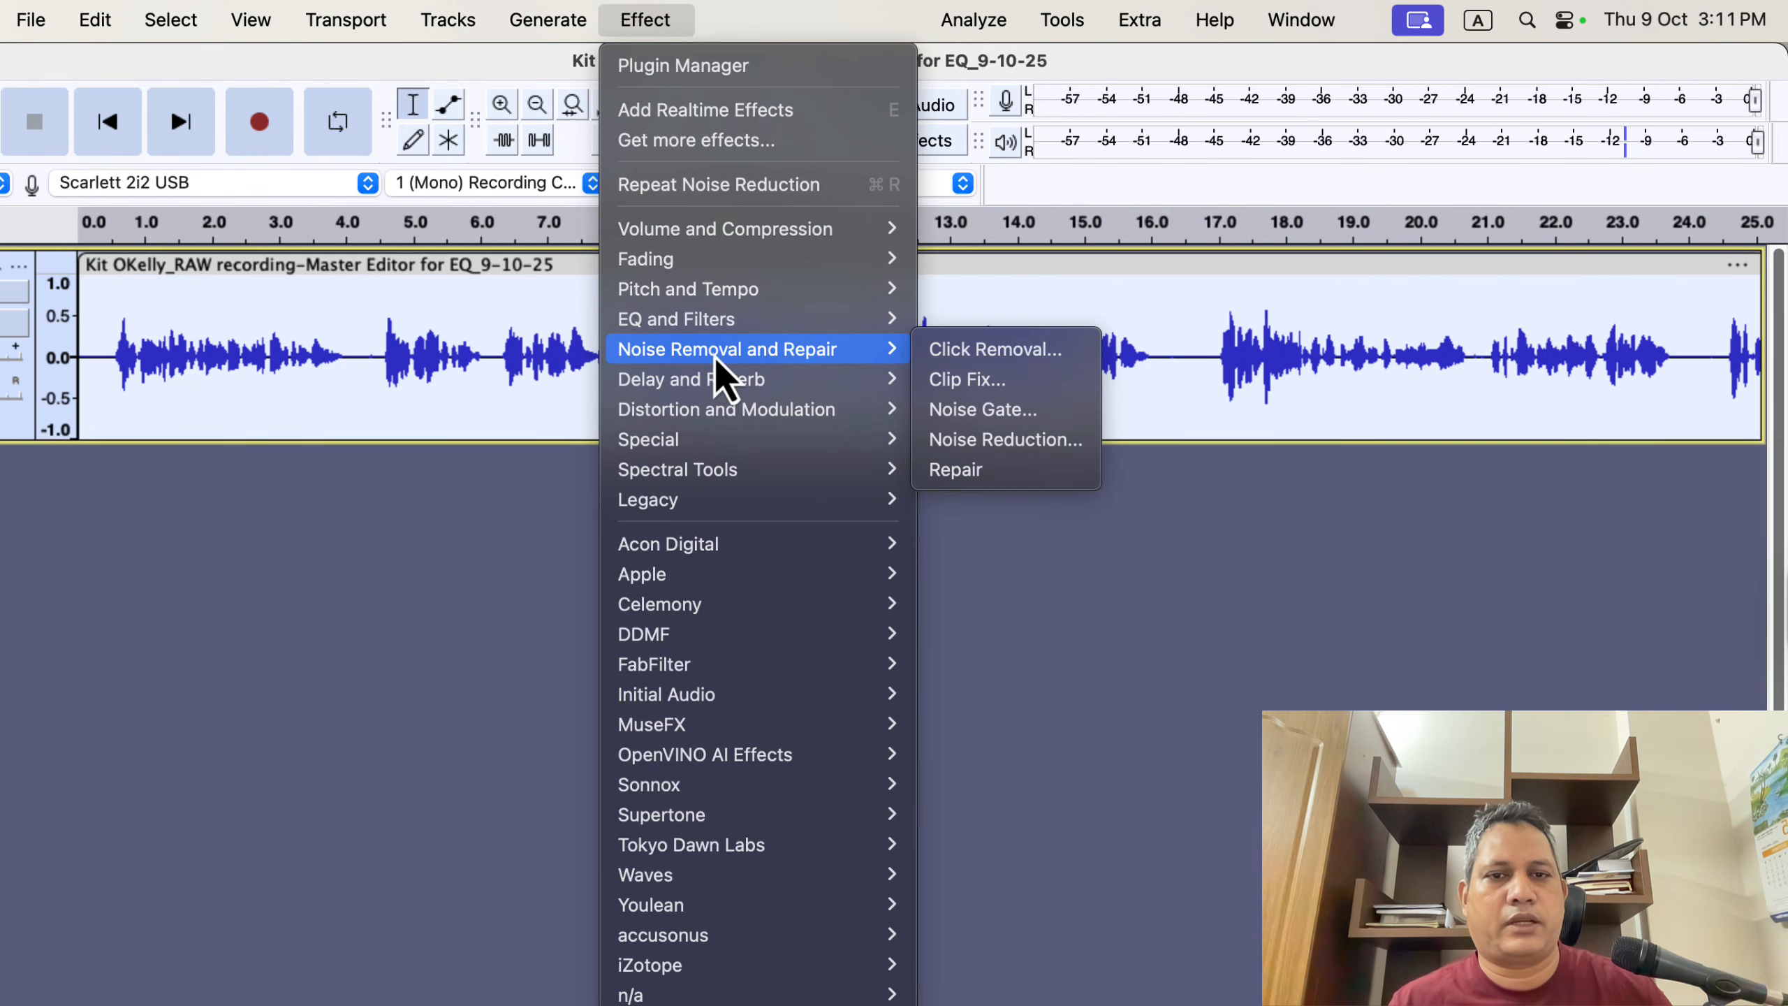
left_click(1073, 446)
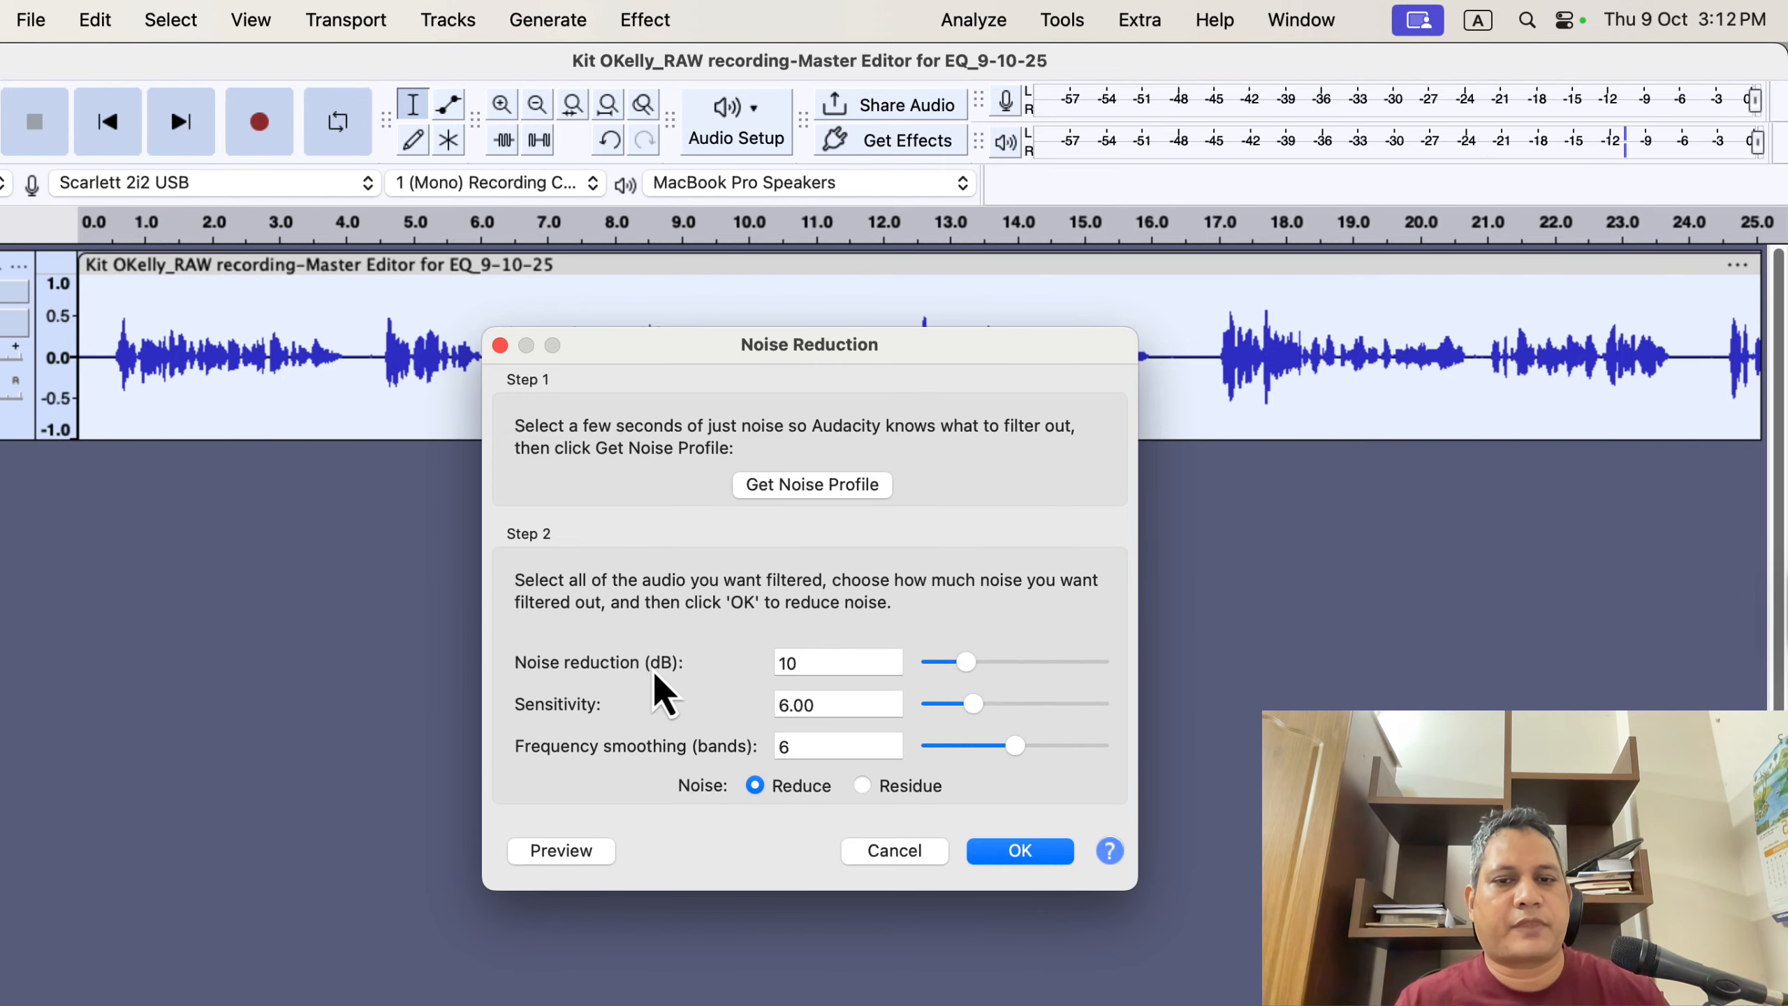
- Set the noise reduction amount to 12 dB
left_click_drag(967, 663, 1123, 664)
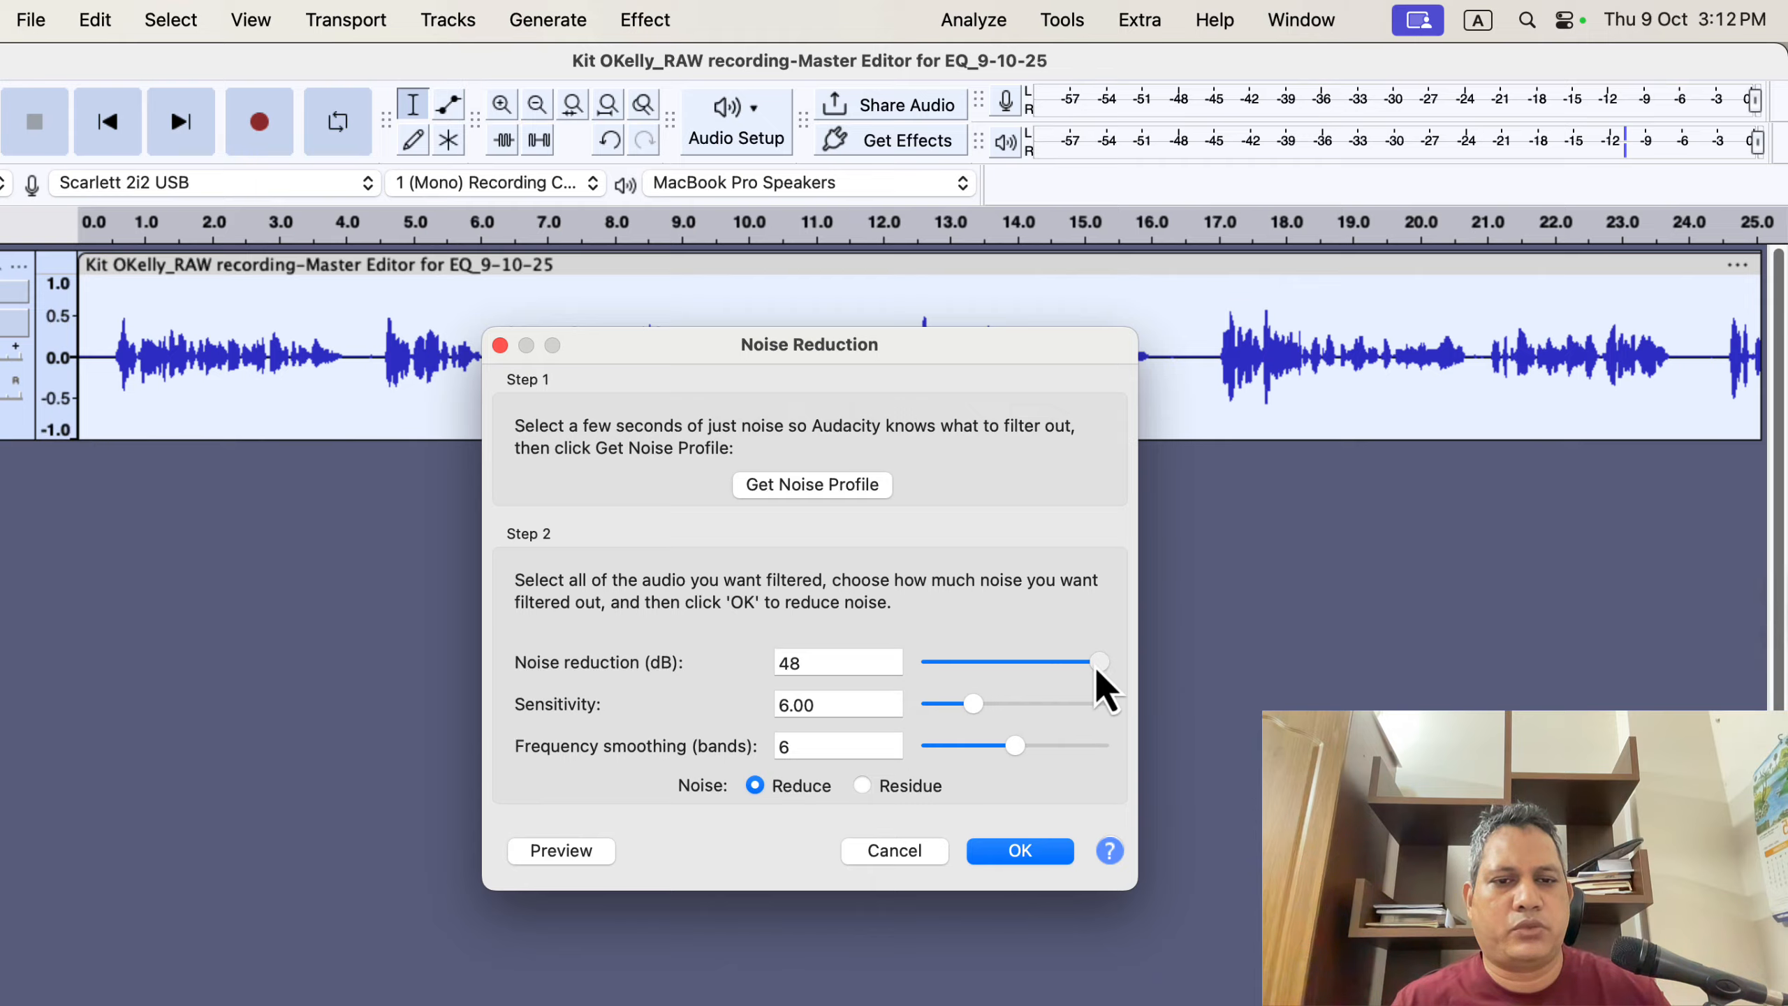
left_click_drag(1097, 664, 974, 668)
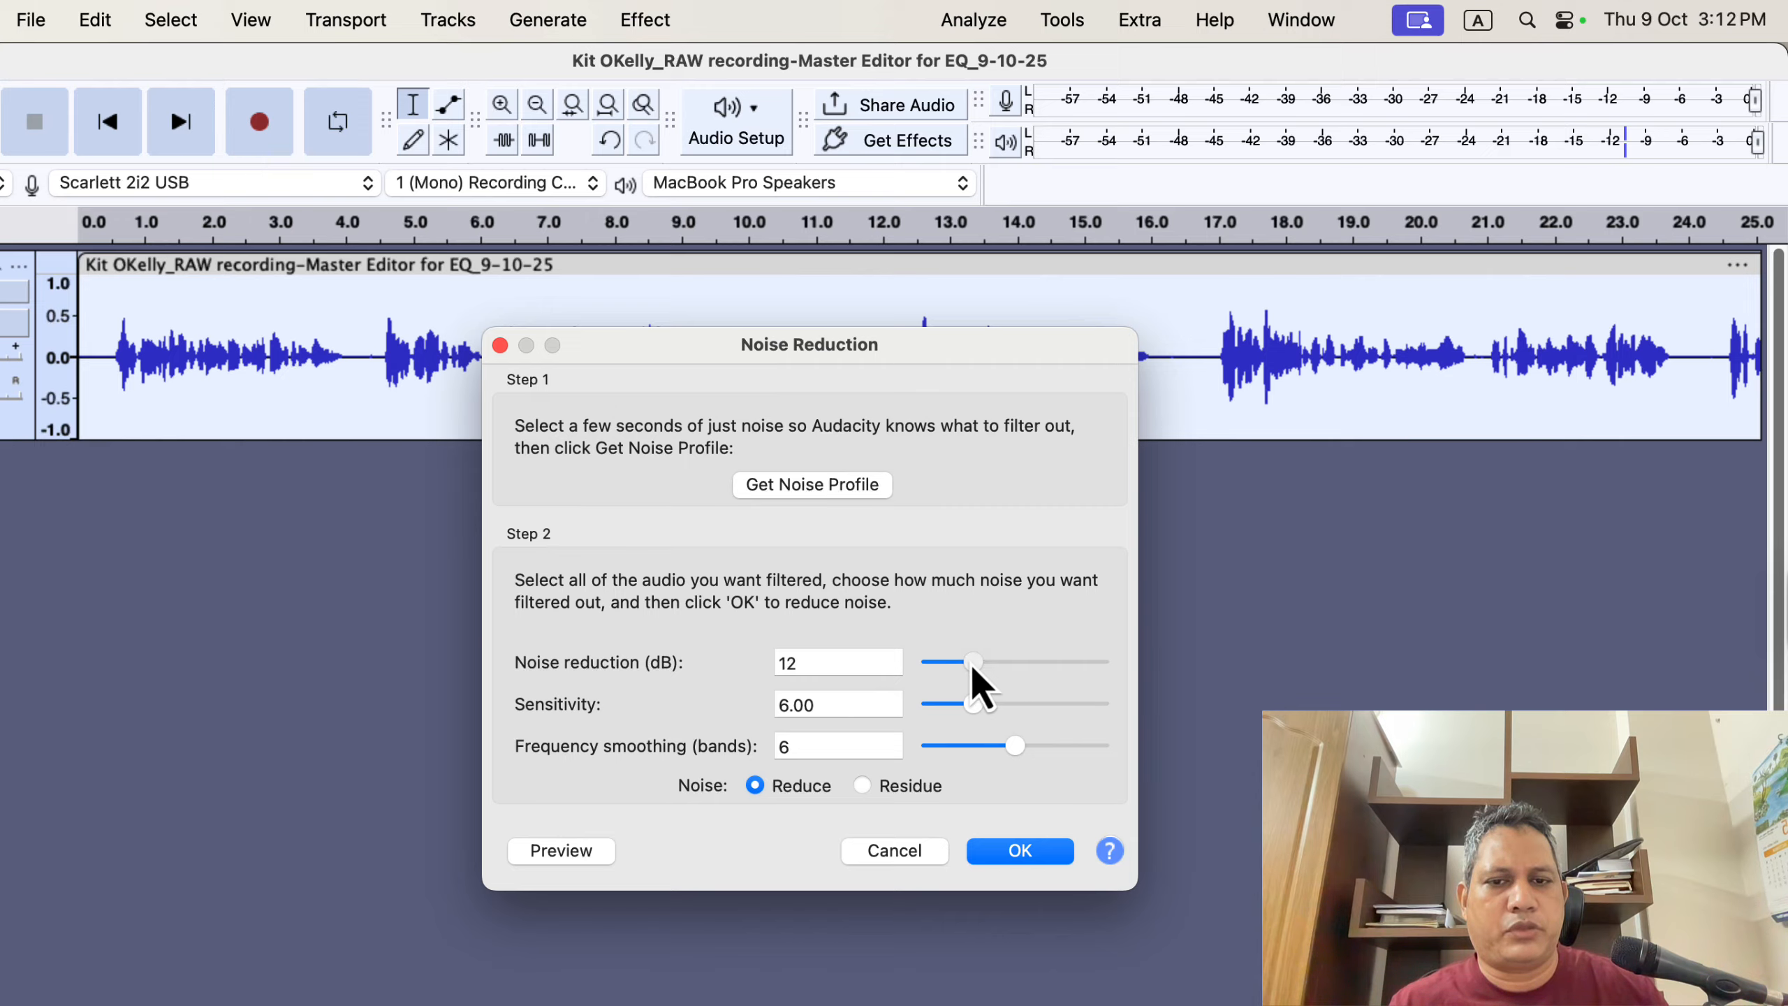
left_click(876, 657)
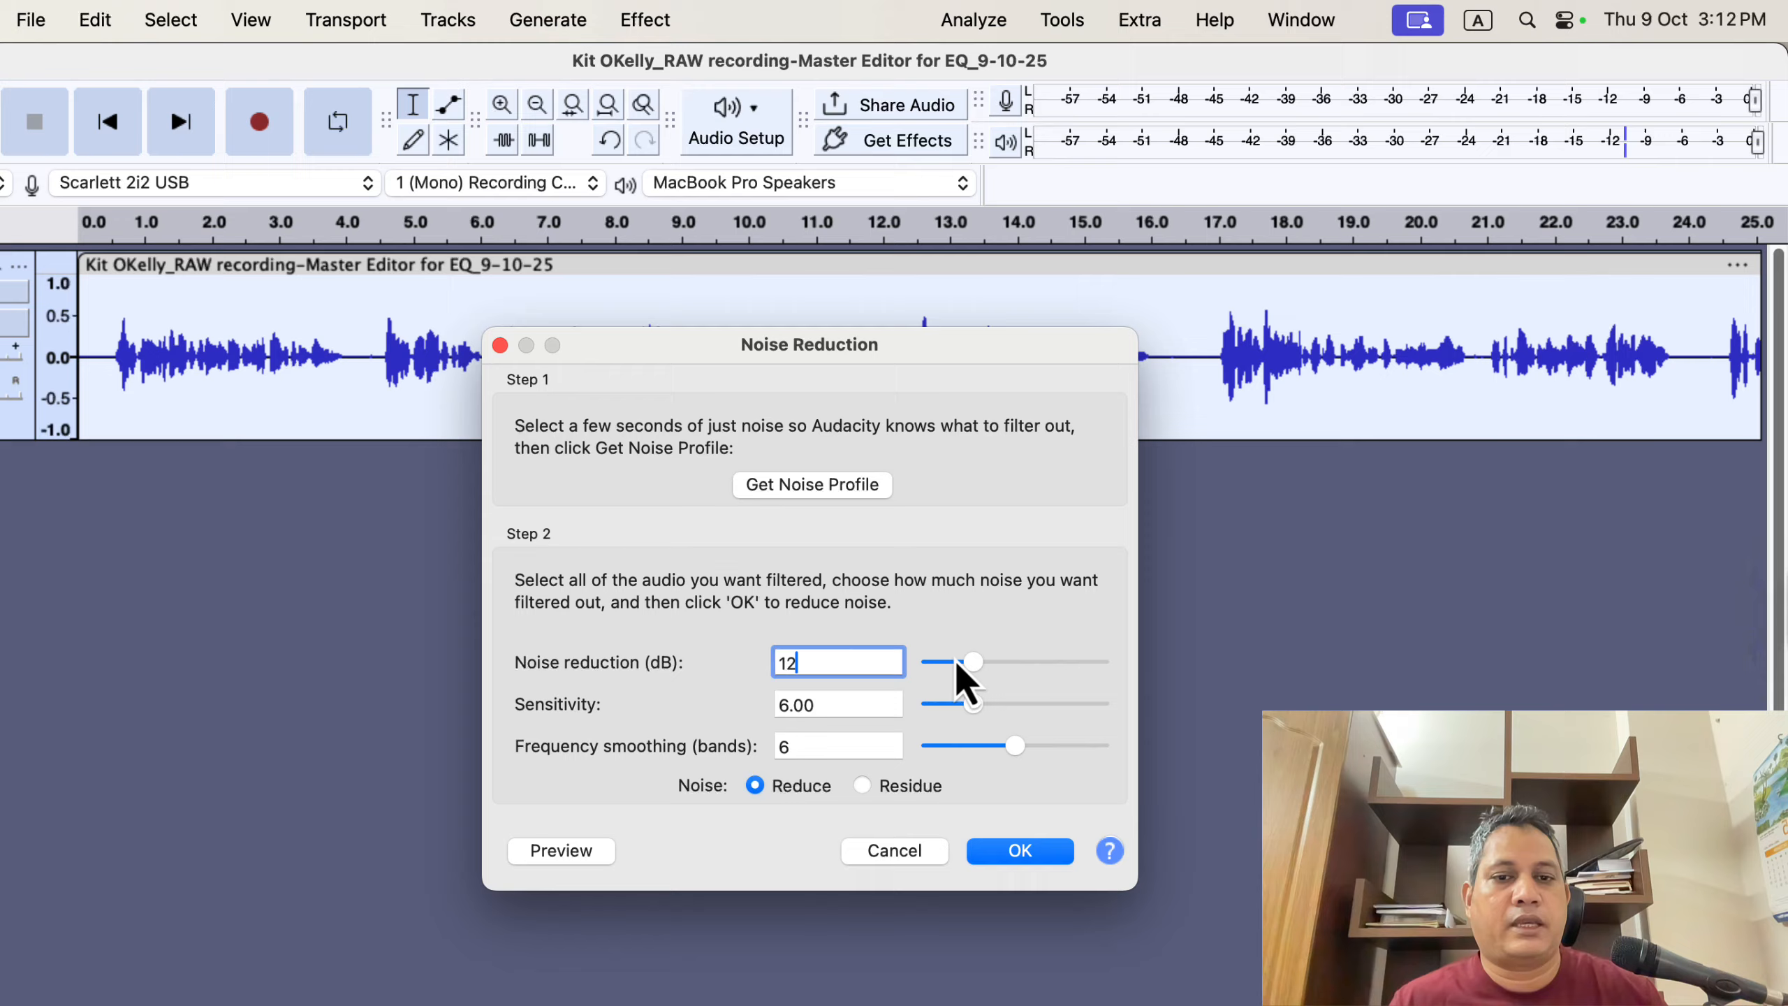
left_click_drag(979, 669, 998, 671)
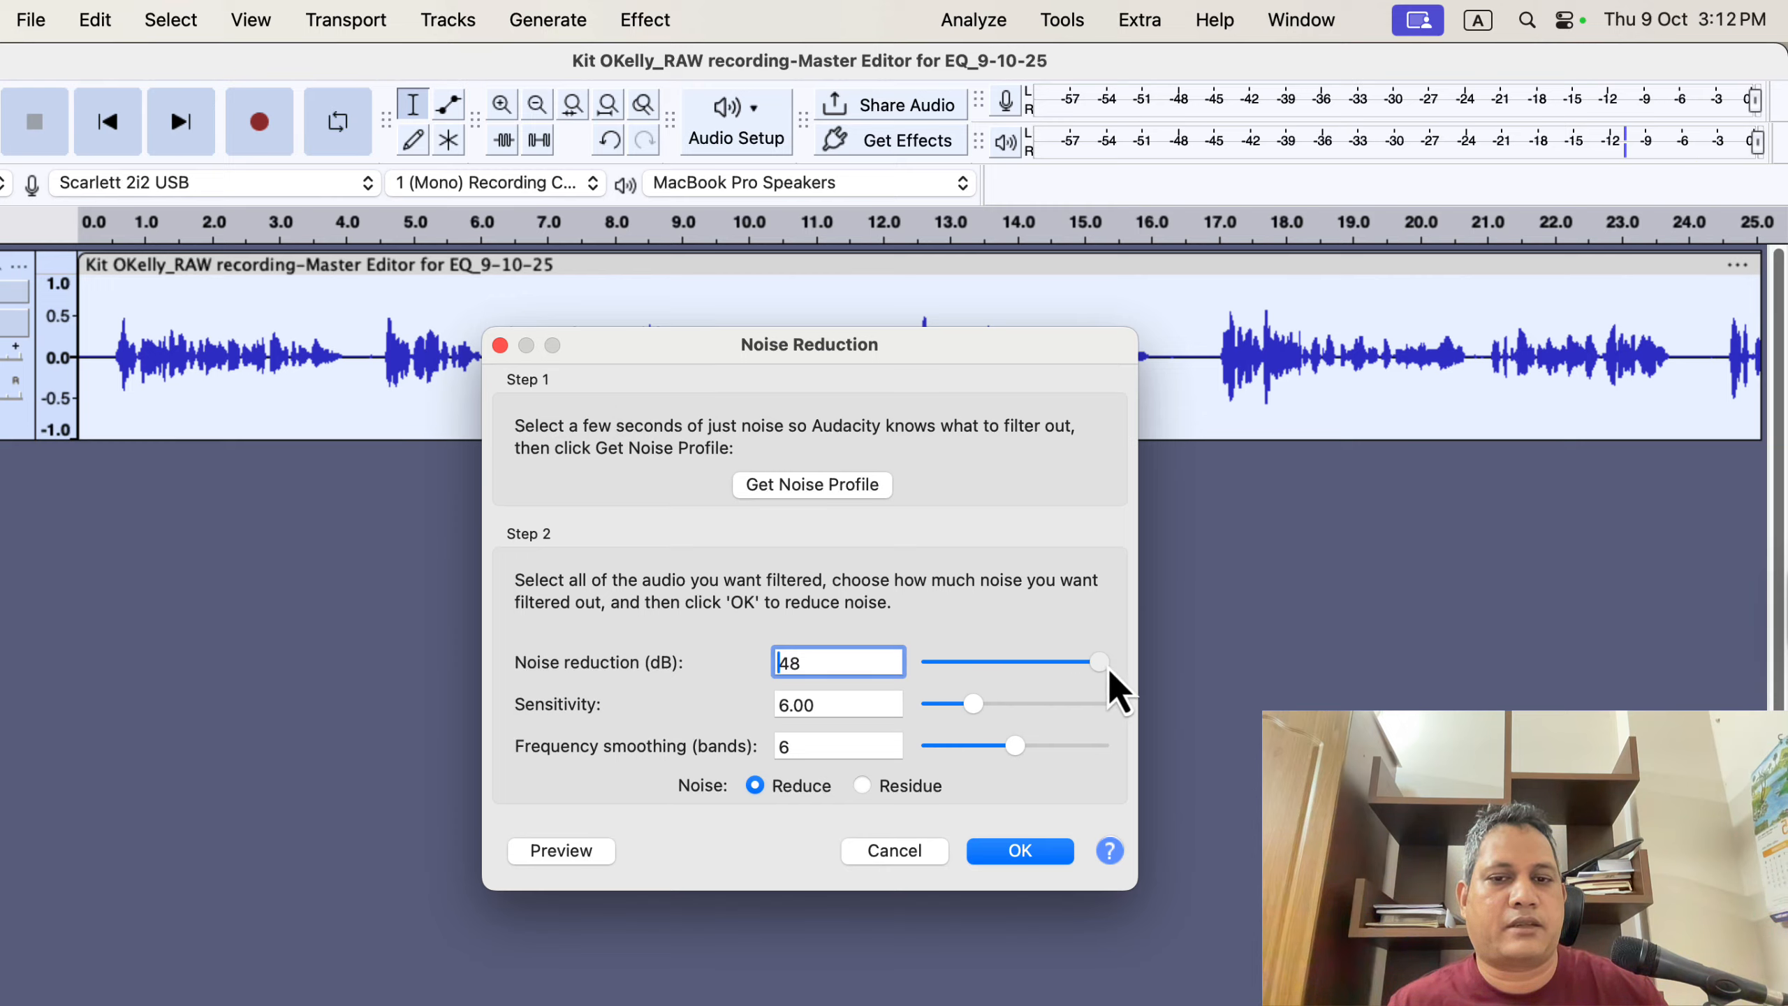
left_click_drag(1109, 668, 979, 669)
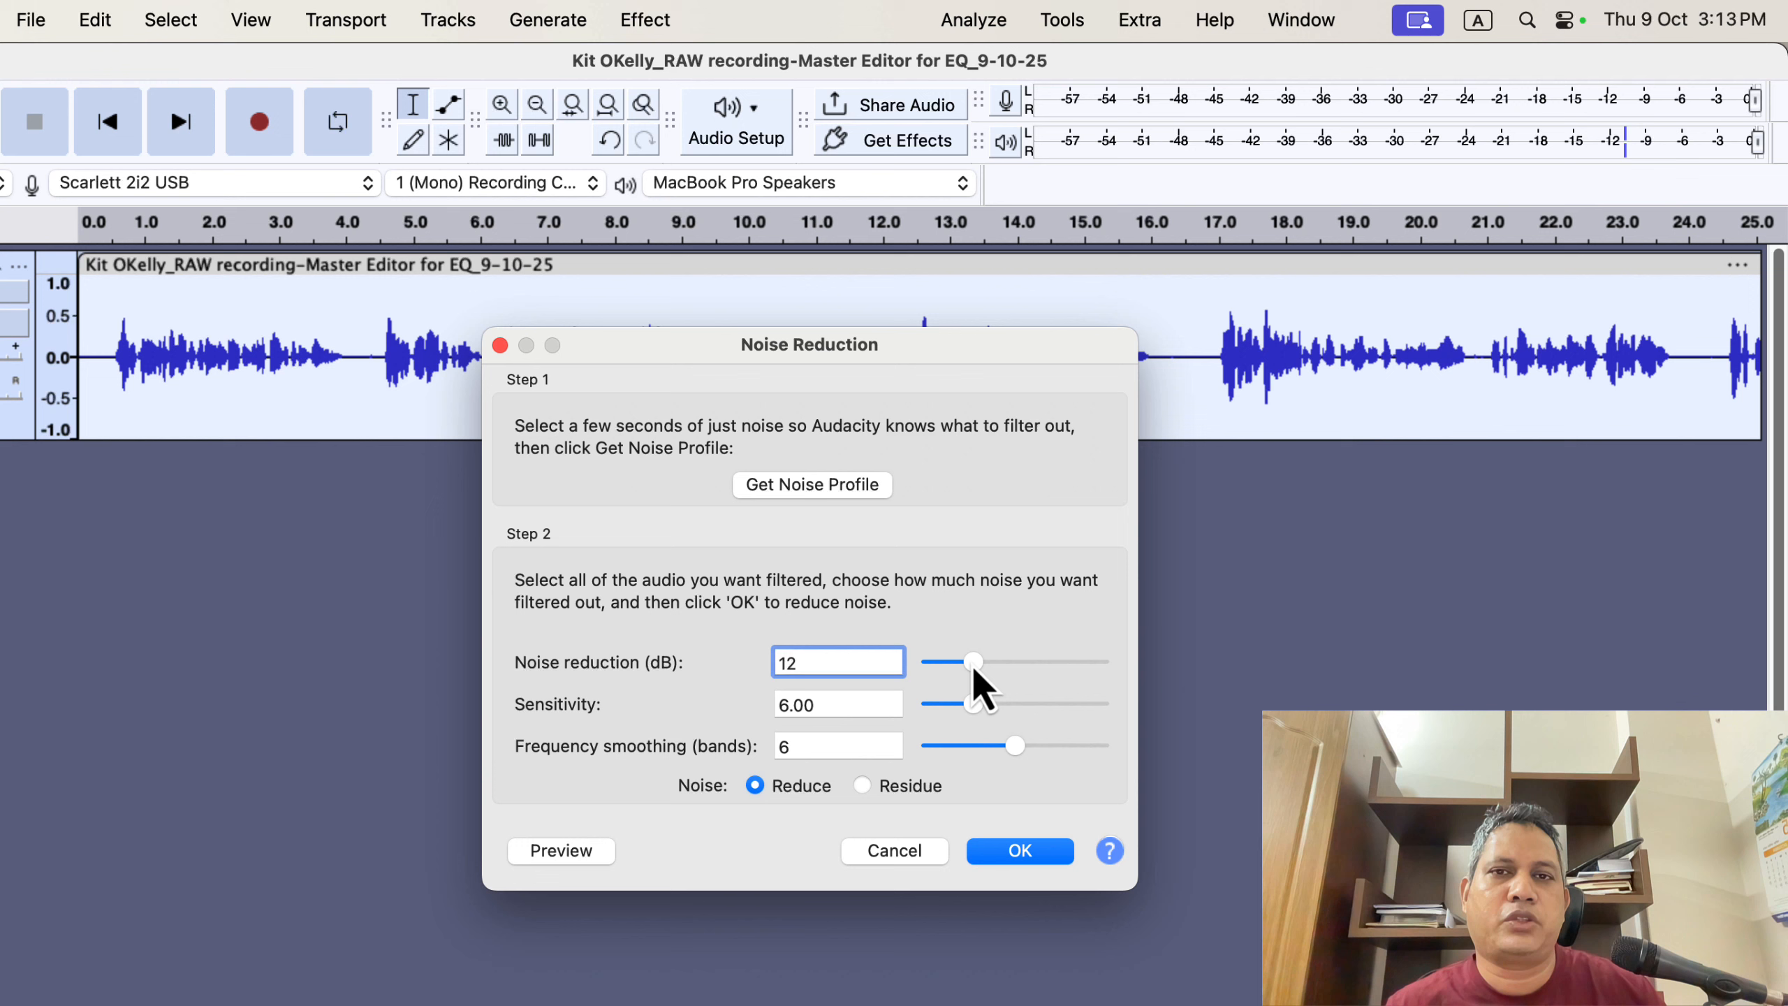
left_click_drag(974, 668, 955, 667)
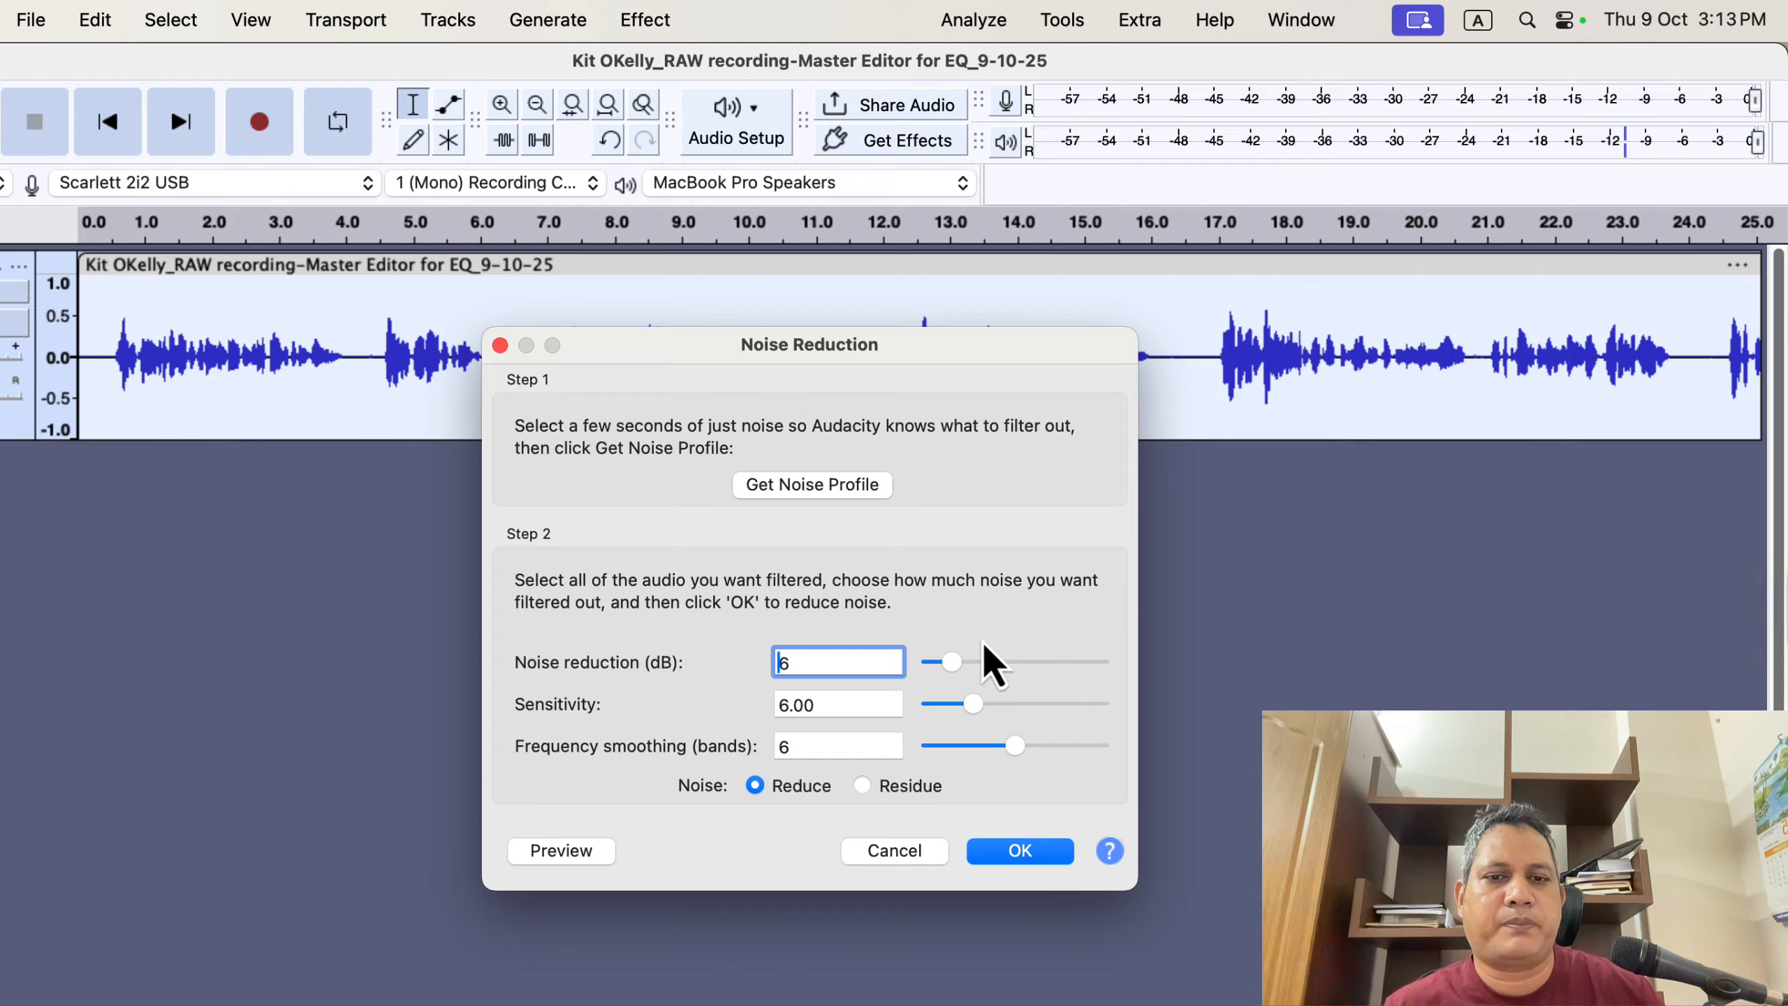
left_click_drag(964, 663, 977, 662)
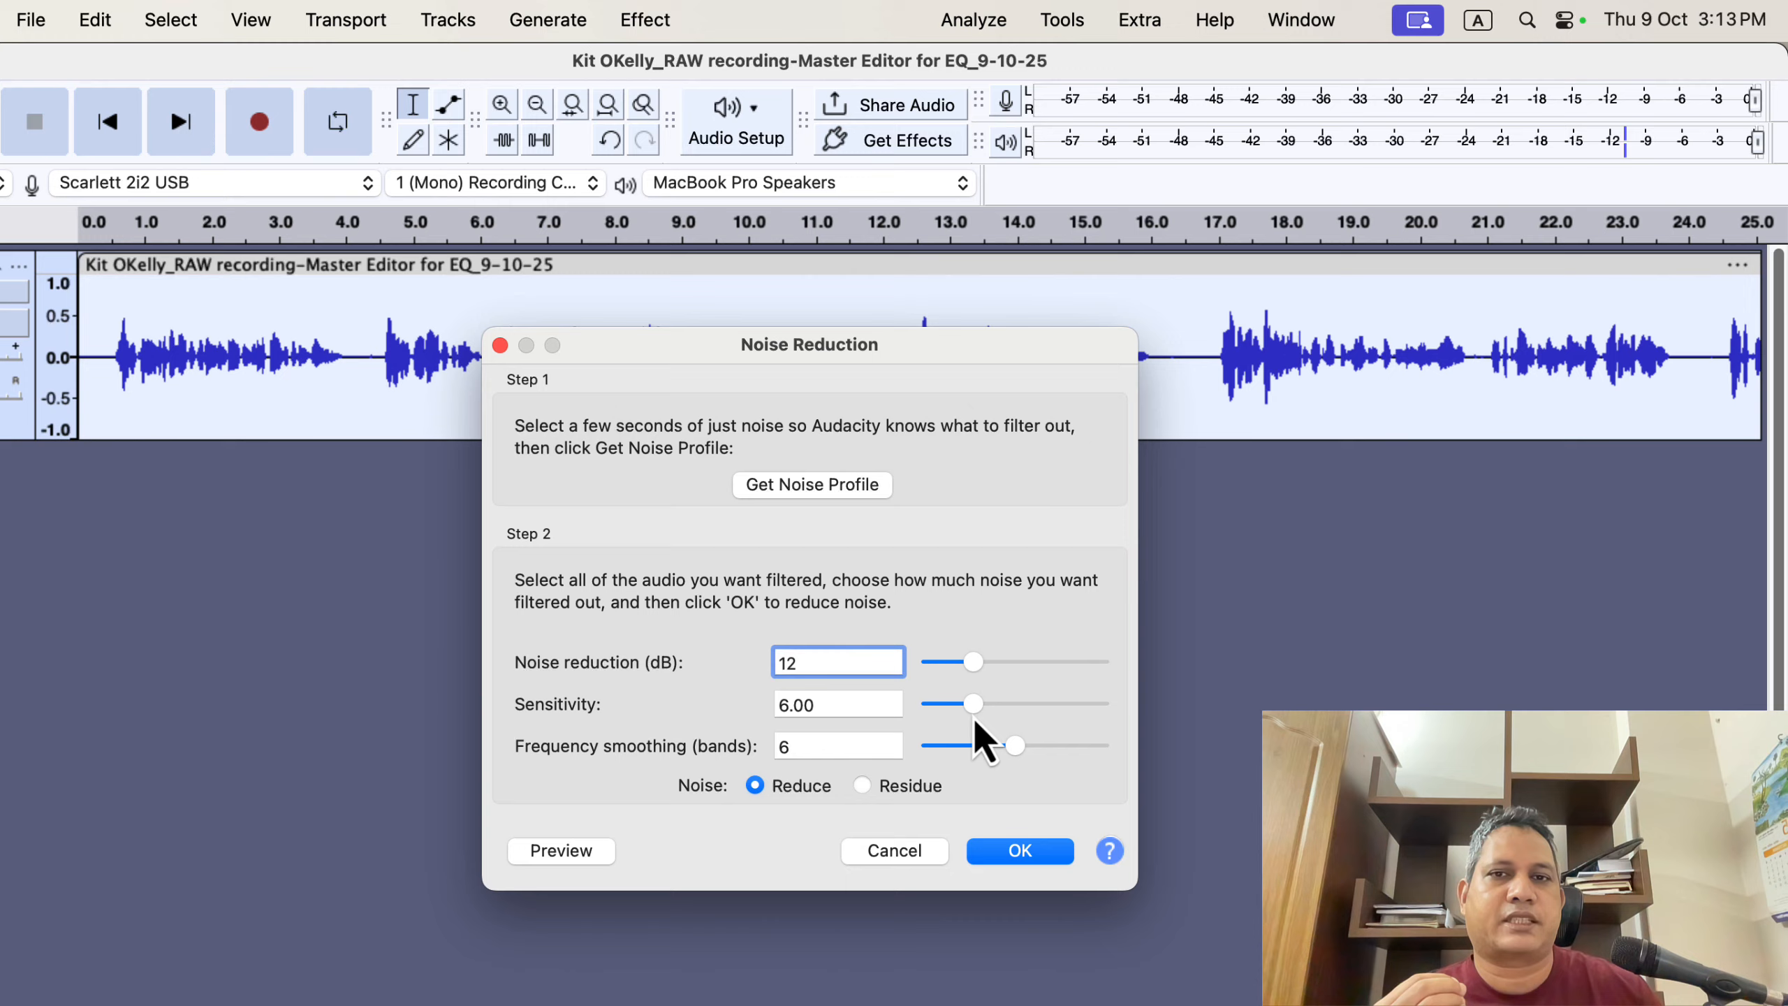
- Set sensitivity to 6 and frequency smoothing to 6 bands, then apply the noise reduction
left_click_drag(978, 723, 1113, 716)
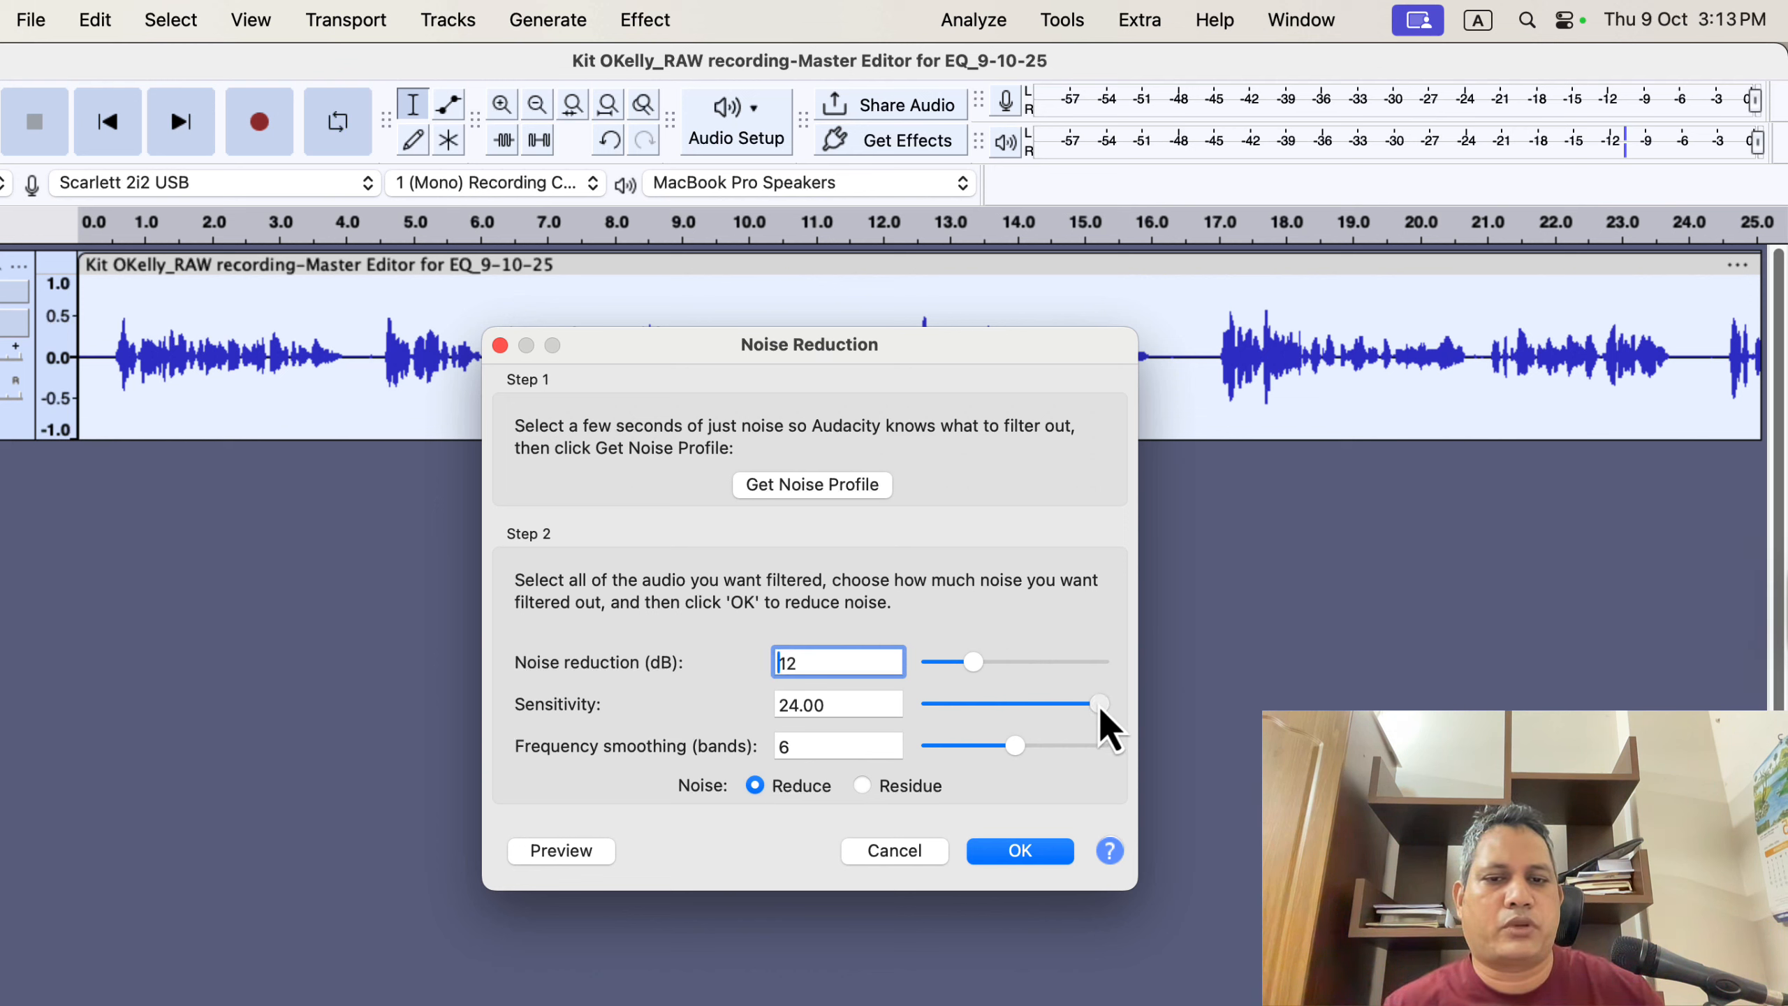
left_click_drag(1097, 704, 970, 711)
double_click(870, 707)
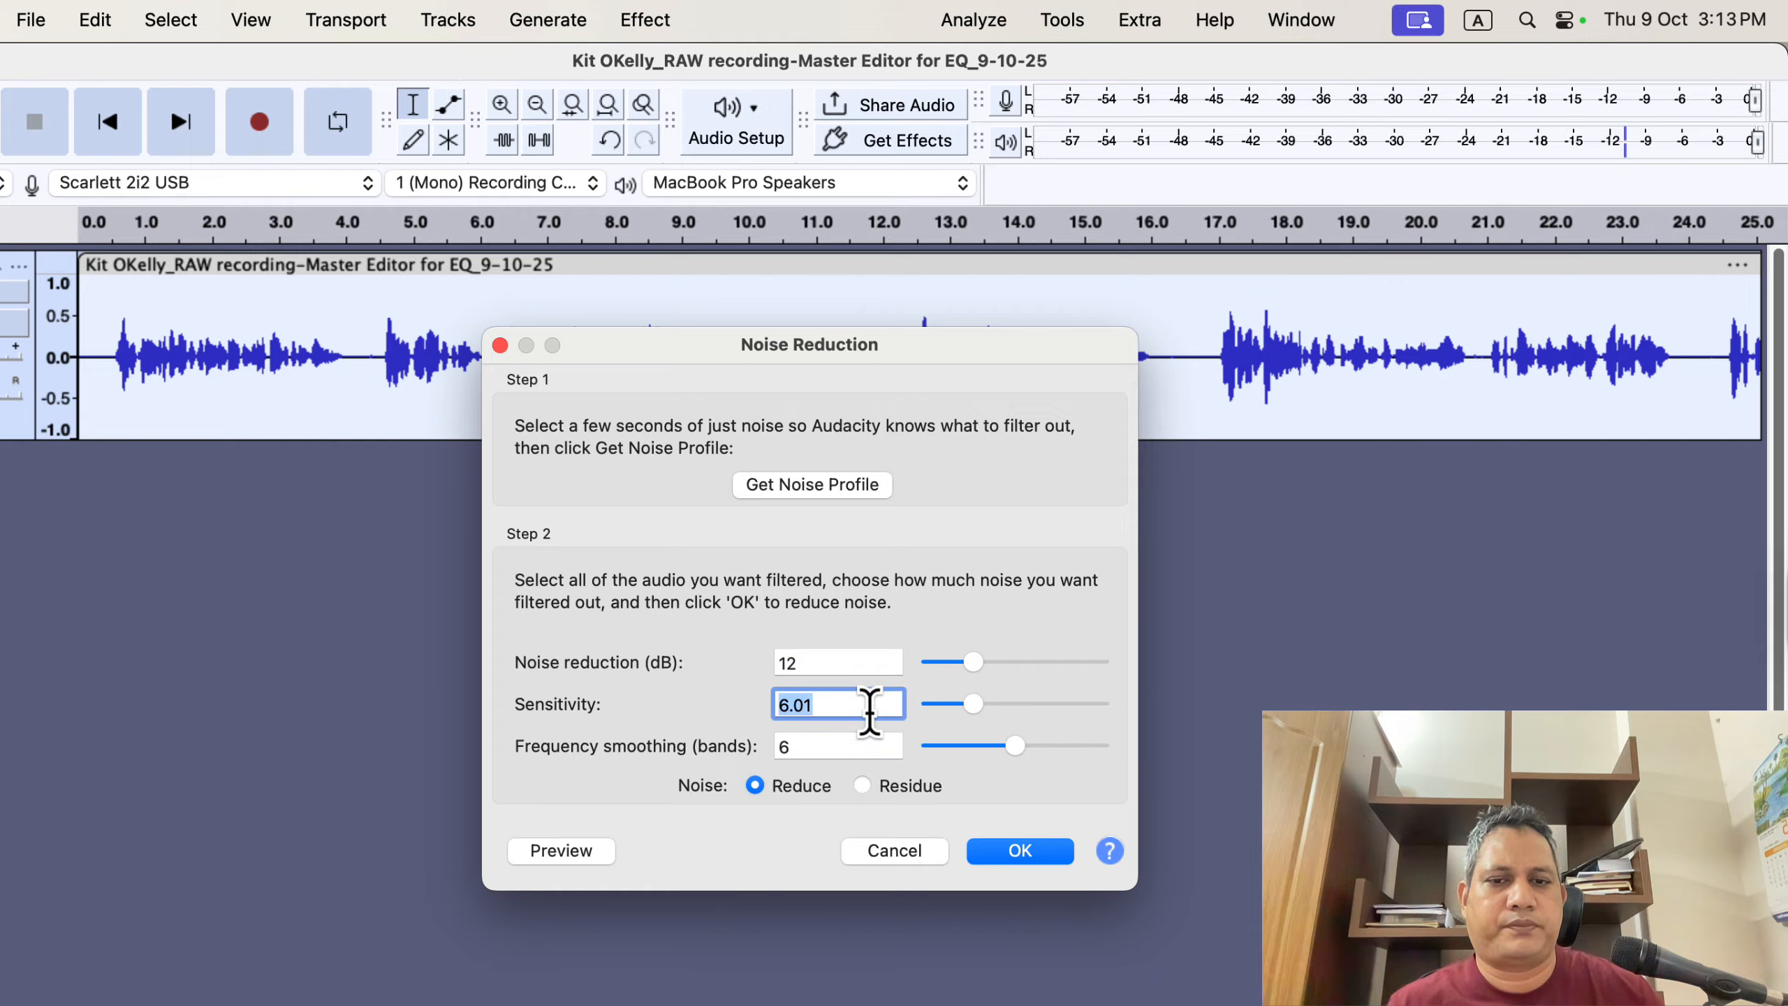
type("6")
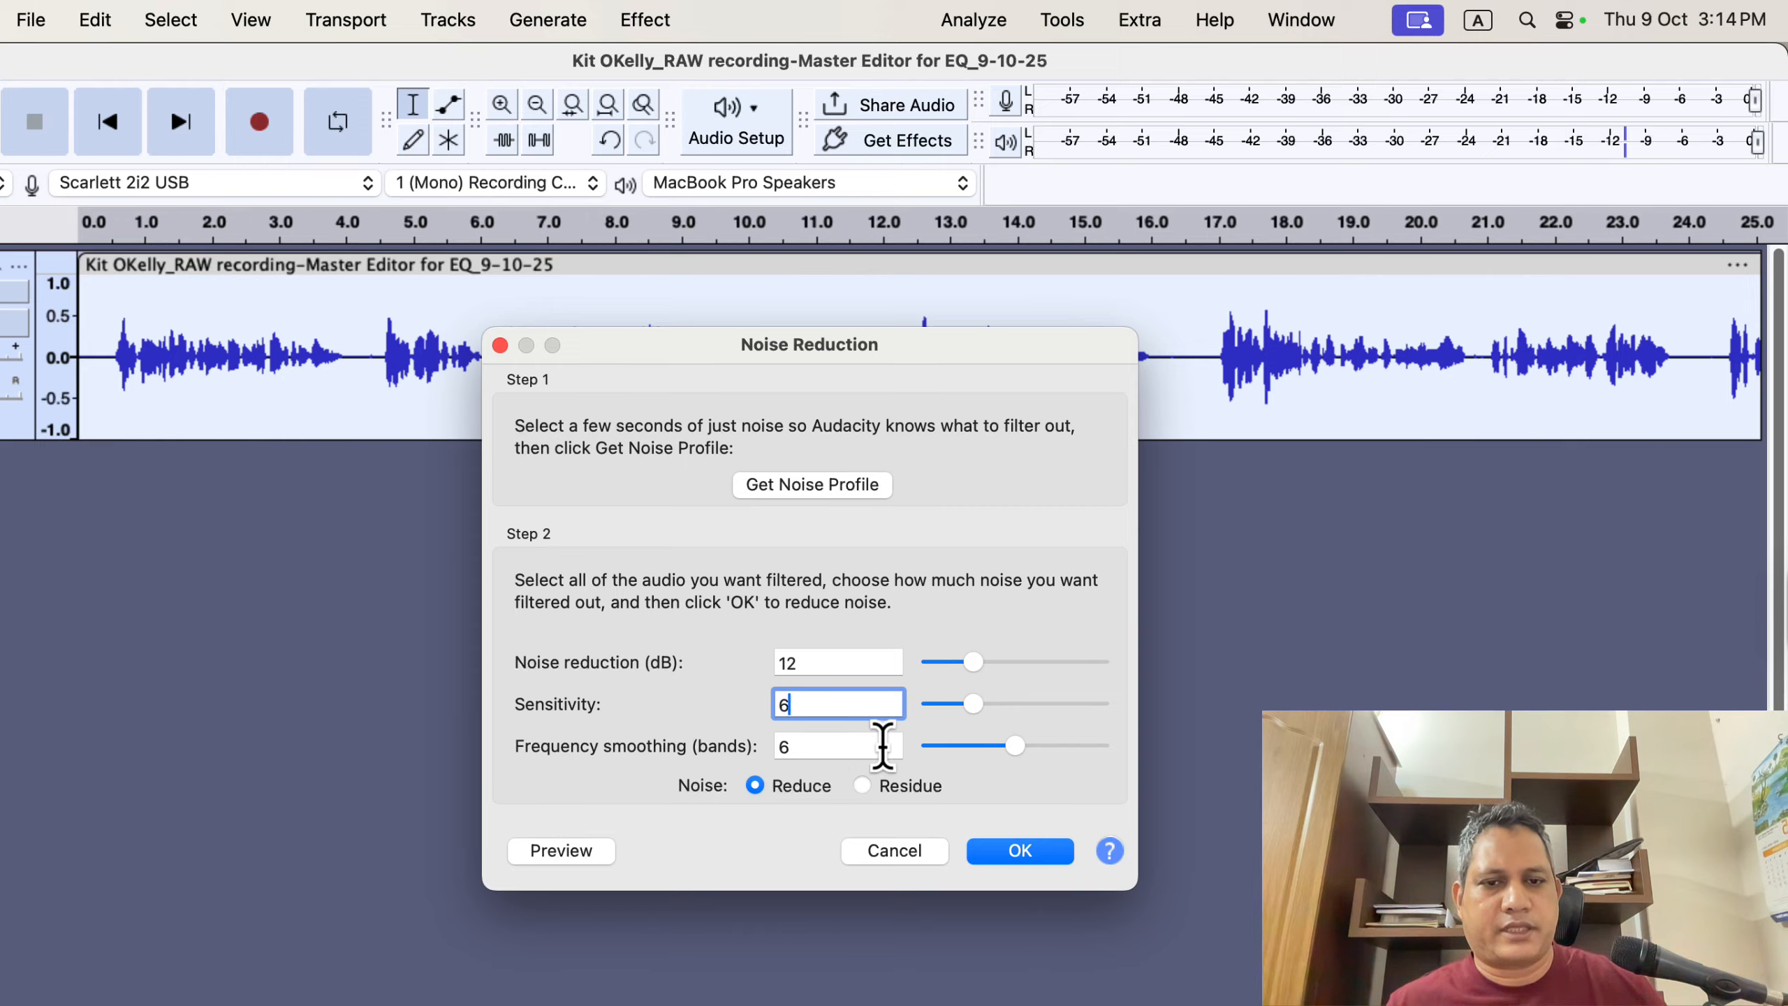
mouse_move(1015, 747)
left_mouse_down()
mouse_move(976, 750)
mouse_move(1006, 752)
left_mouse_up()
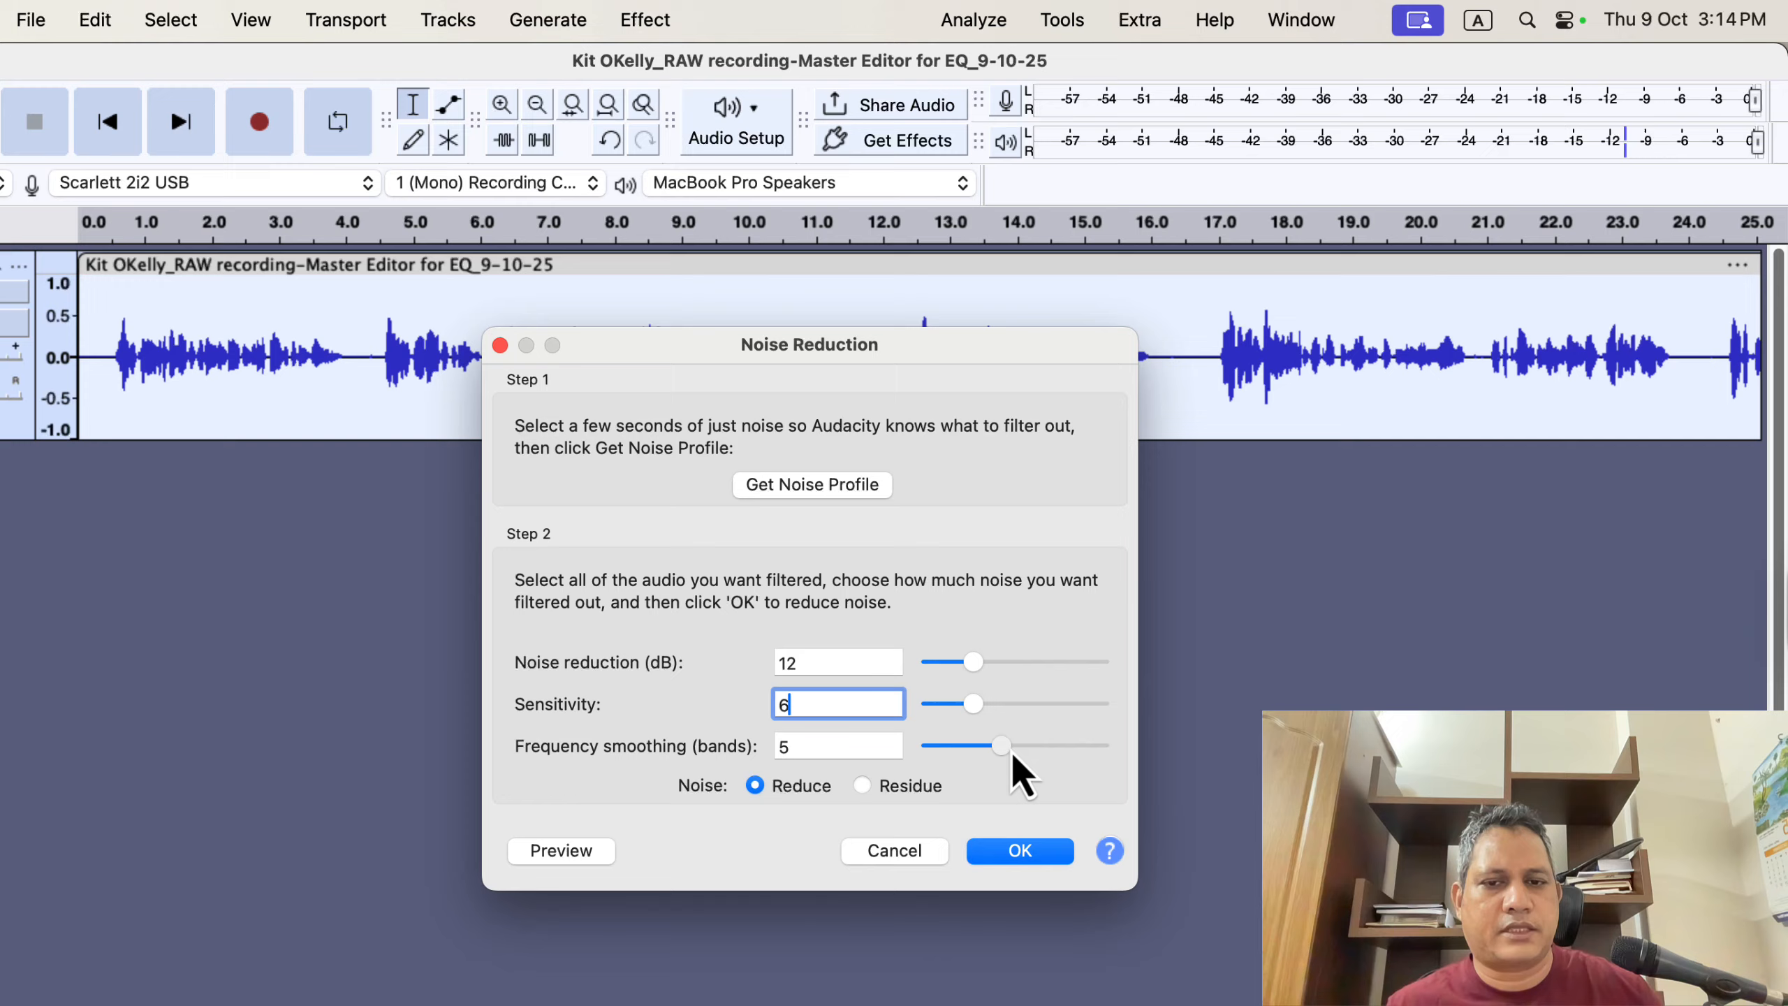
left_click(1019, 747)
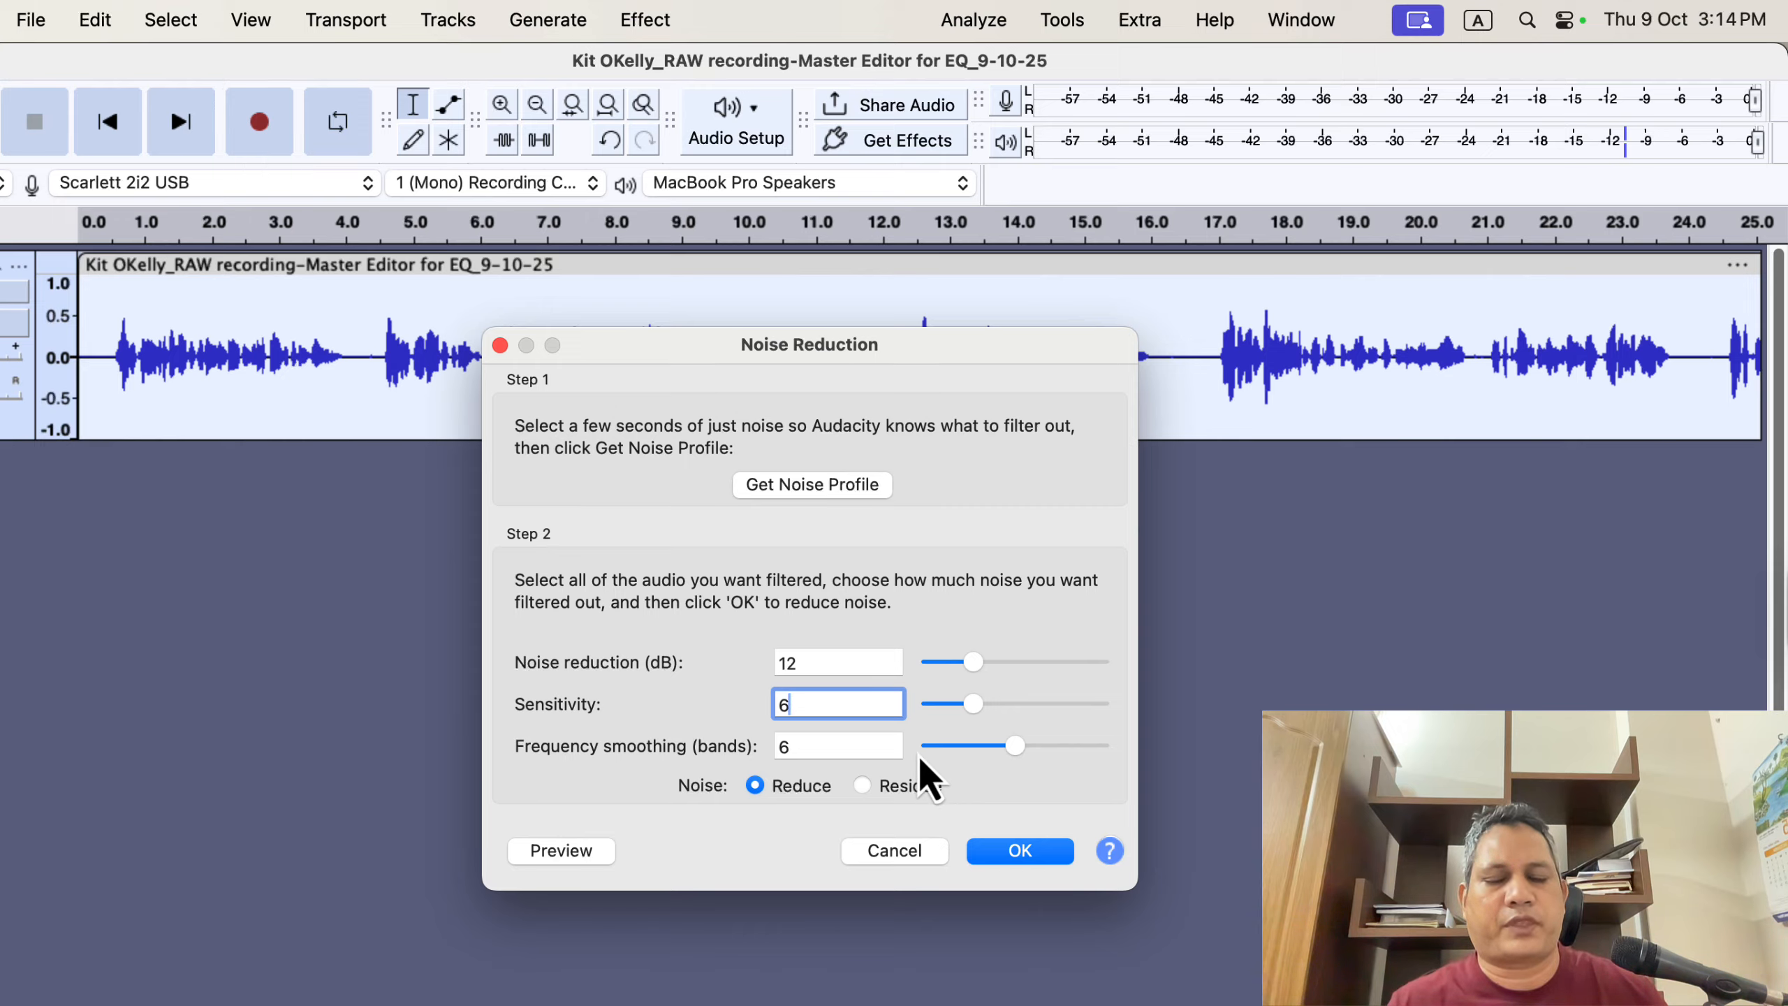
left_click(874, 748)
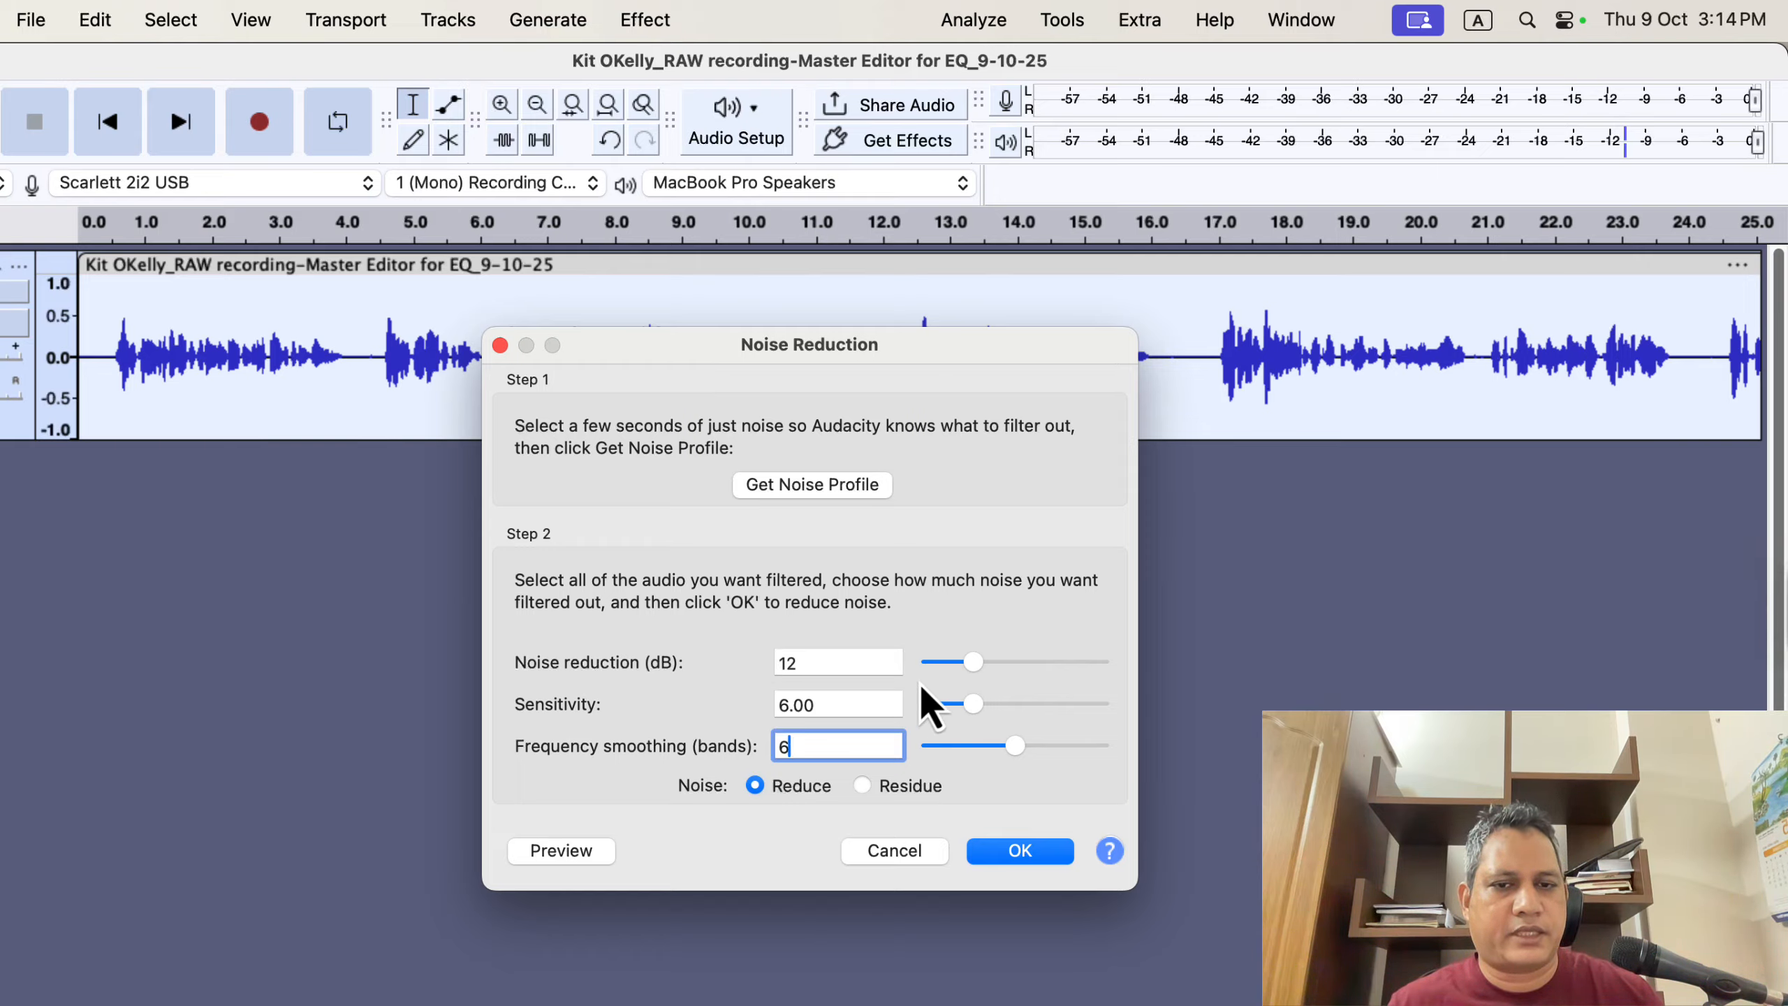
mouse_move(964, 664)
left_mouse_down()
mouse_move(946, 670)
mouse_move(969, 668)
left_mouse_up()
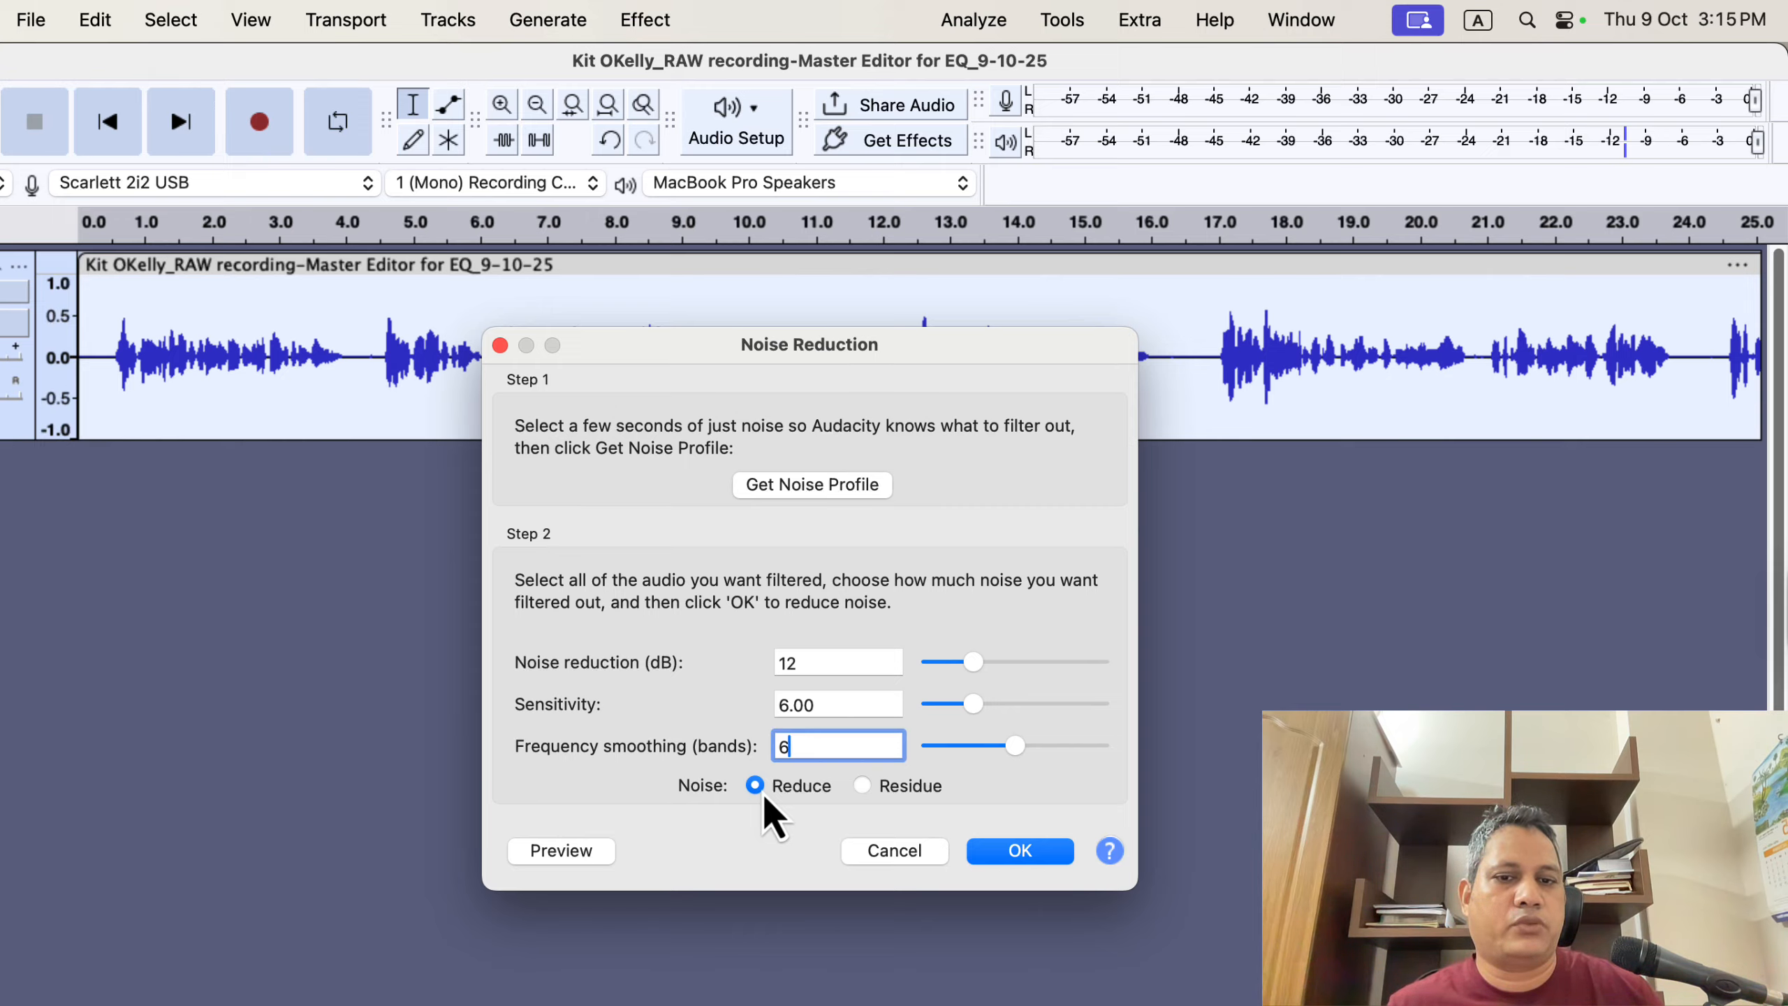
left_click(1020, 854)
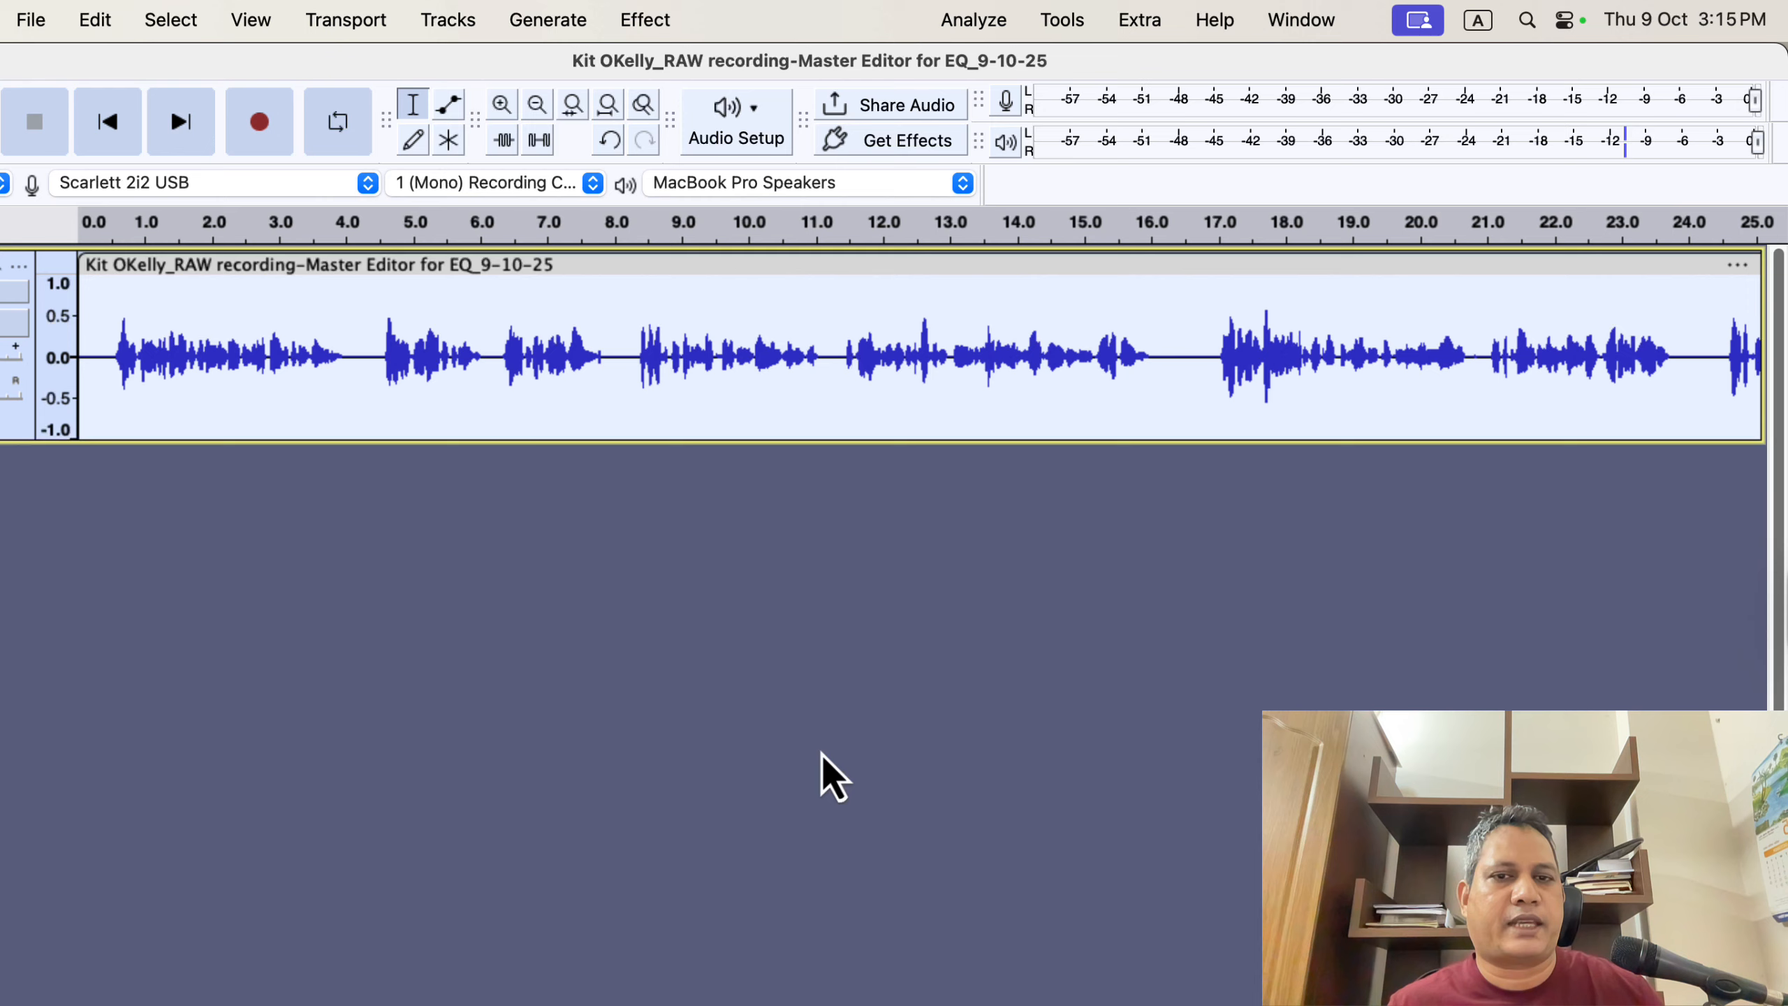
- Run the ACX Check analyzer on the noise-reduced recording and dismiss its results
left_click(991, 19)
left_click(1053, 306)
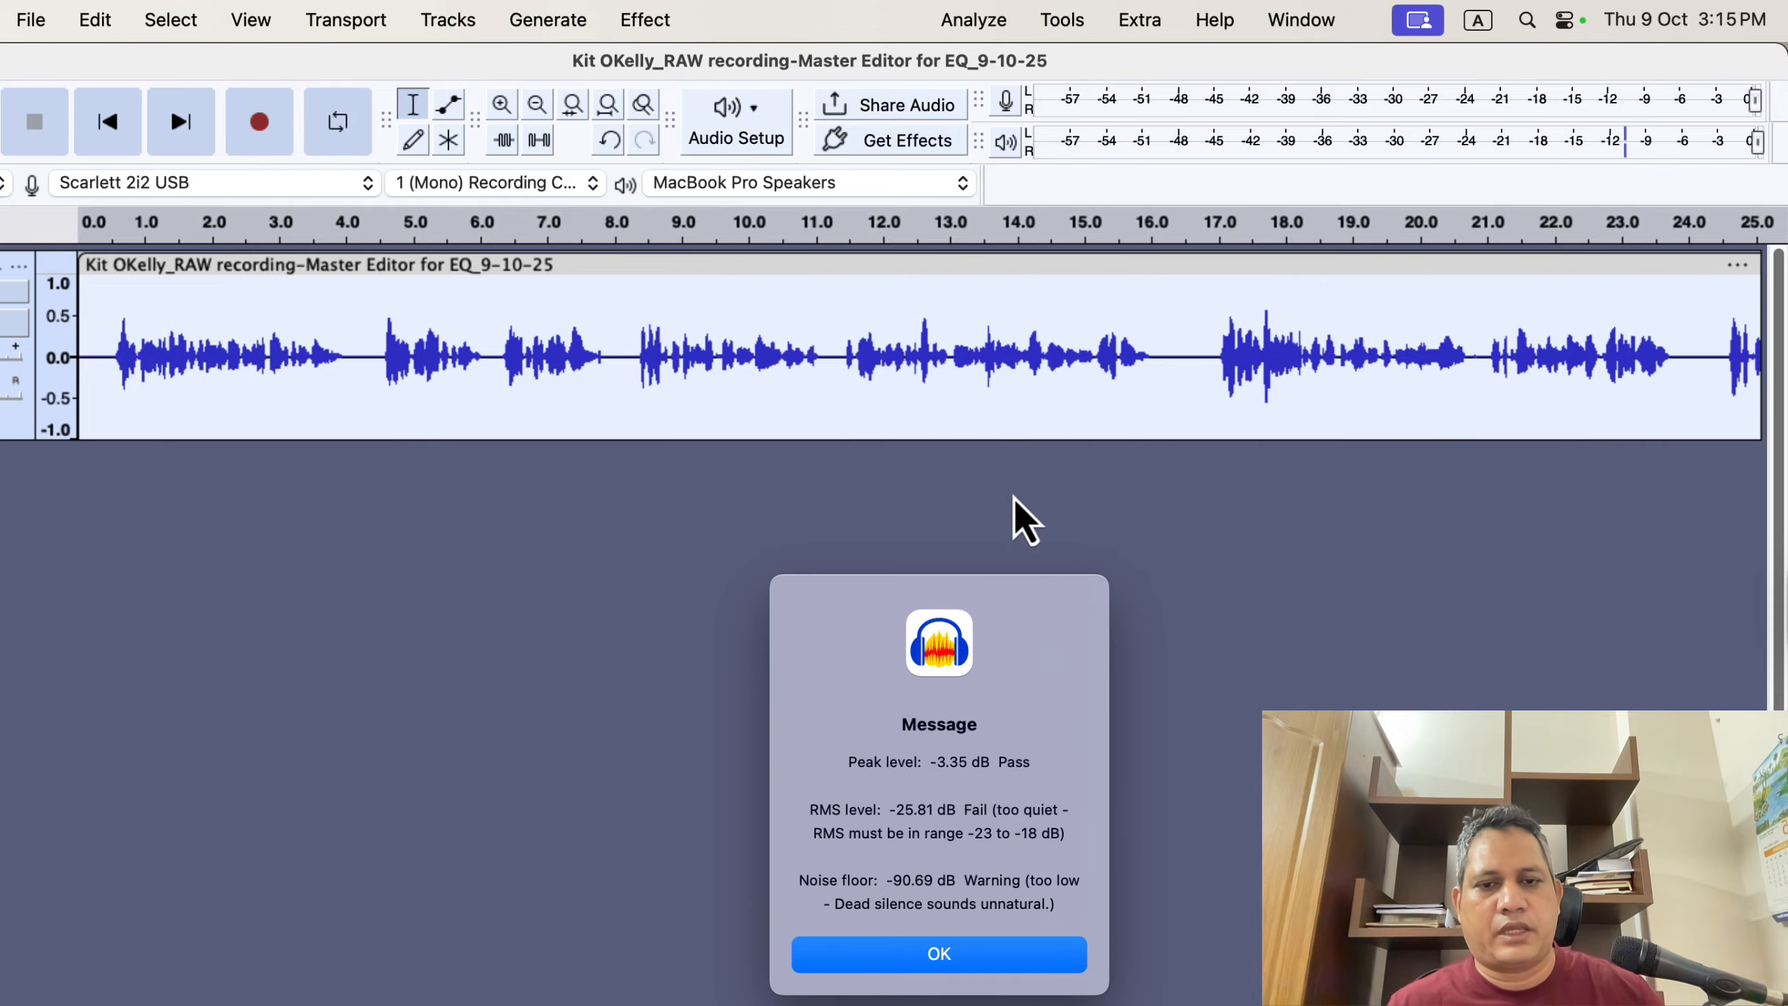
double_click(910, 878)
left_click(842, 855)
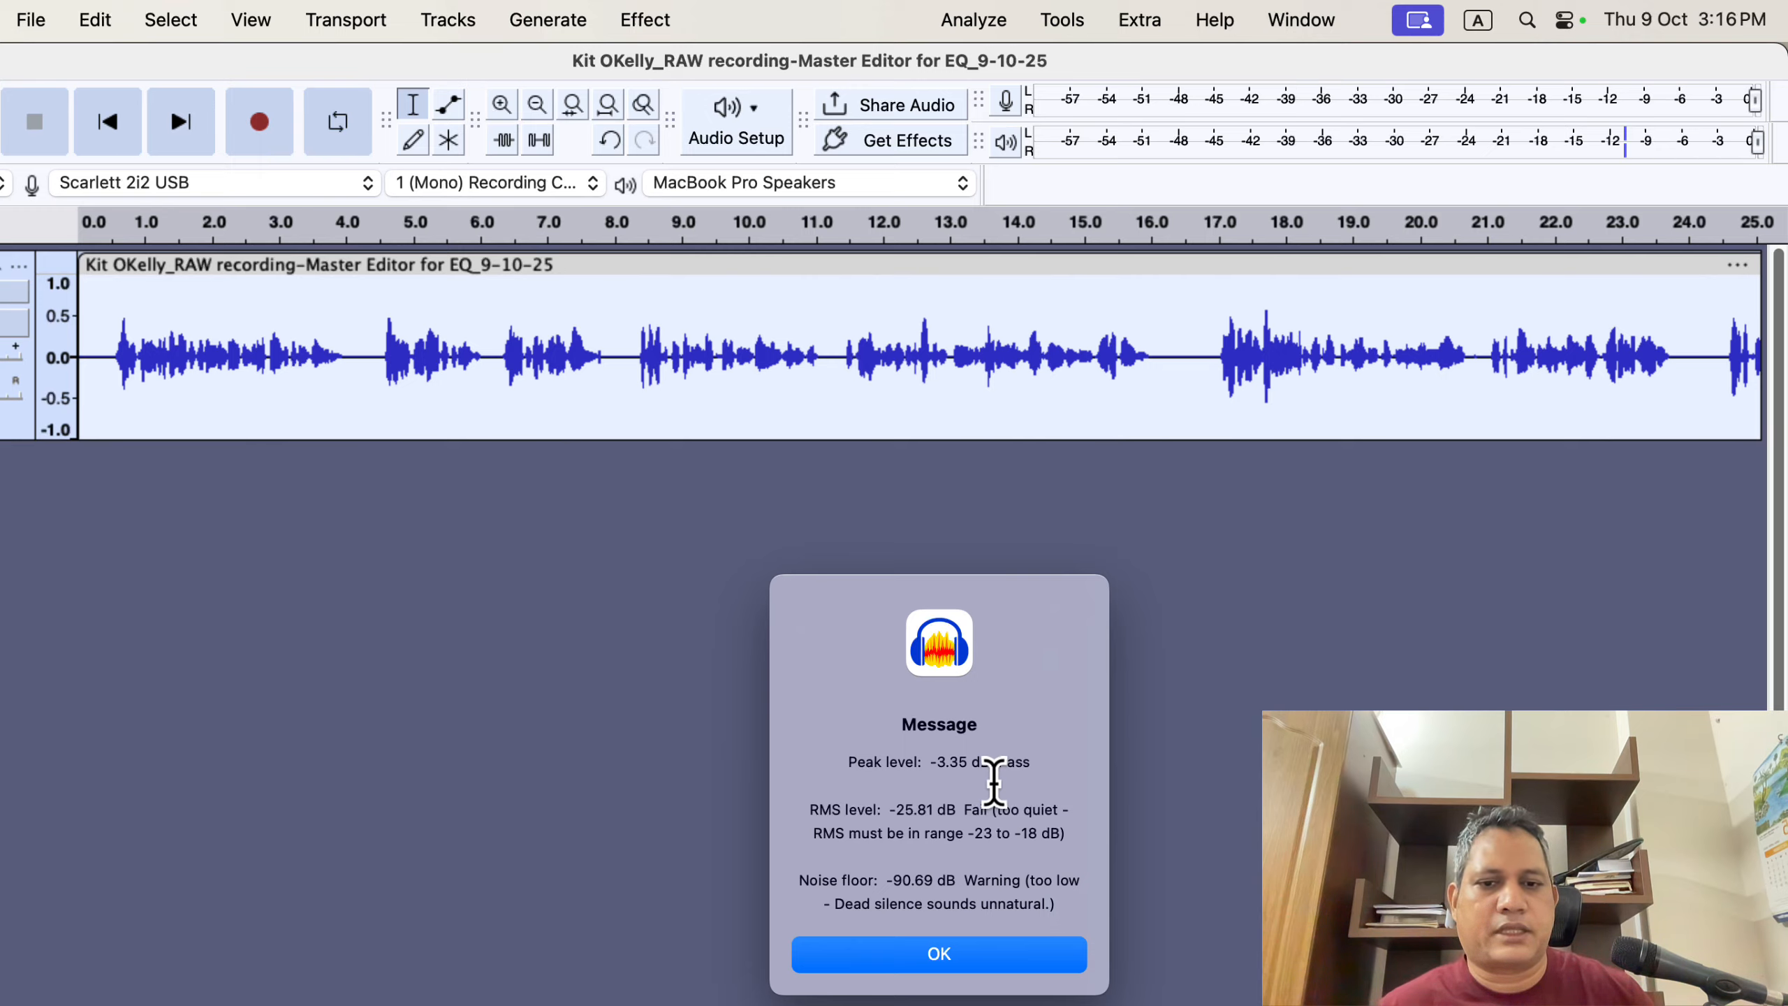
left_click(954, 958)
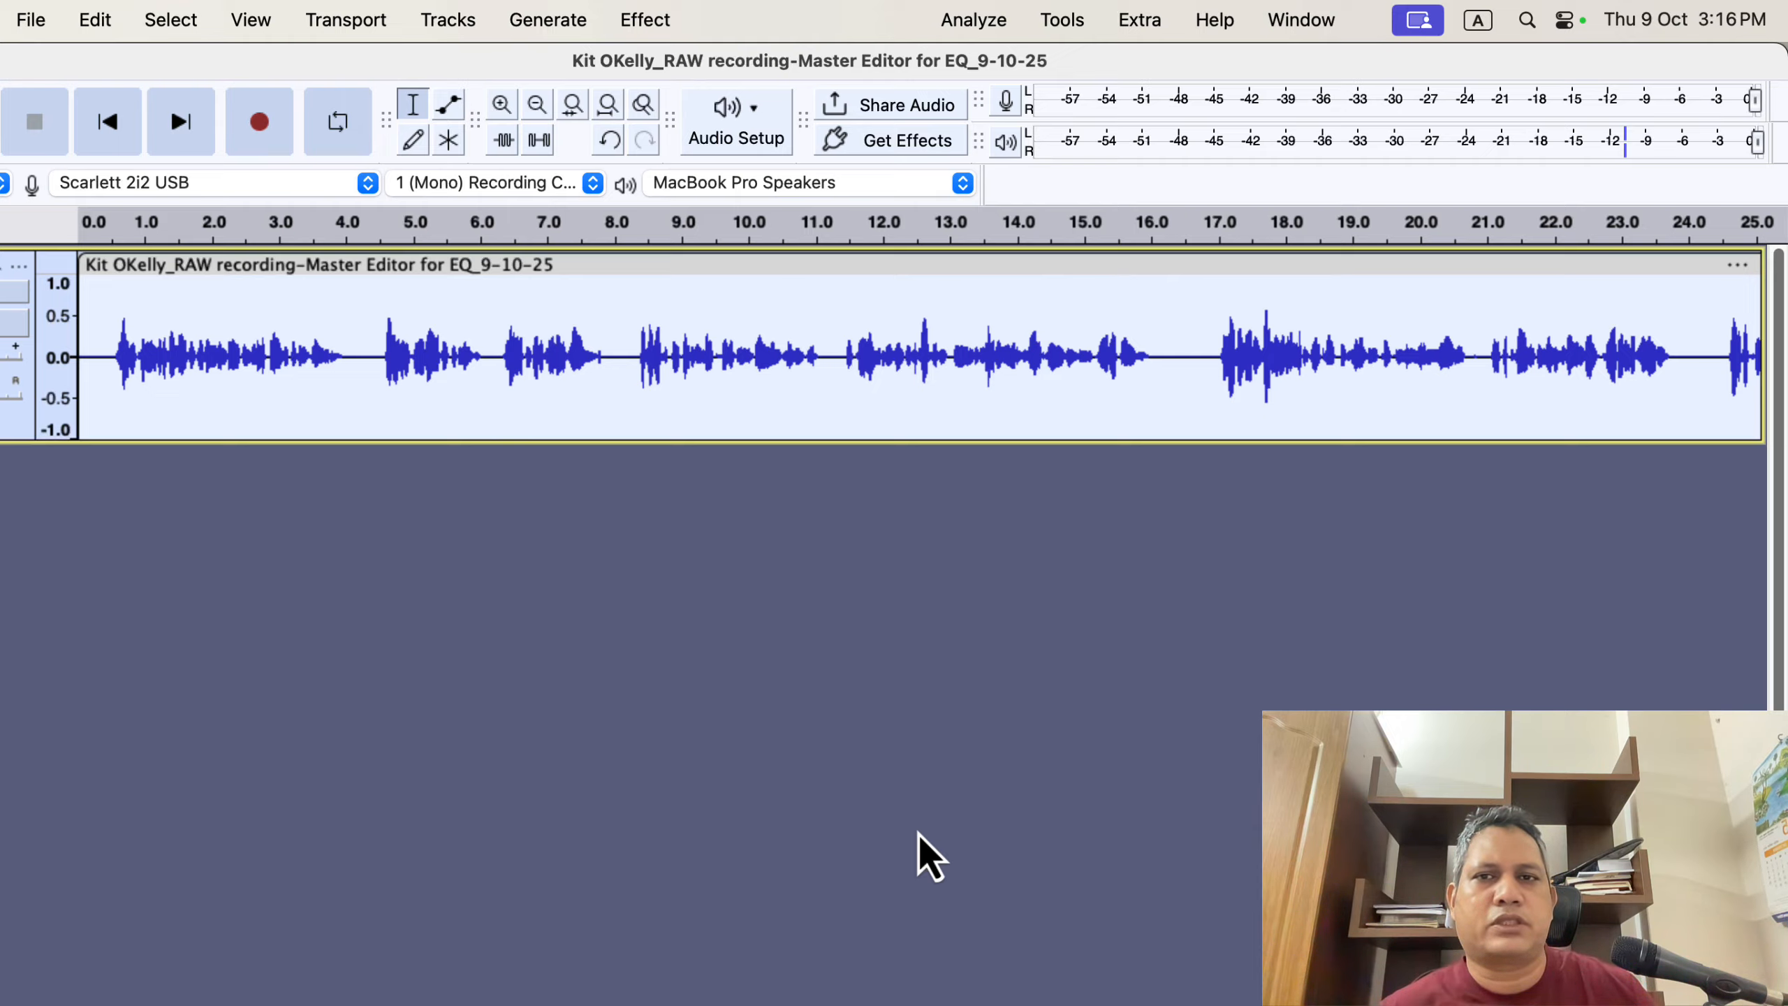
- Open the Filter Curve EQ effect and load its Defaults factory preset
left_click(628, 21)
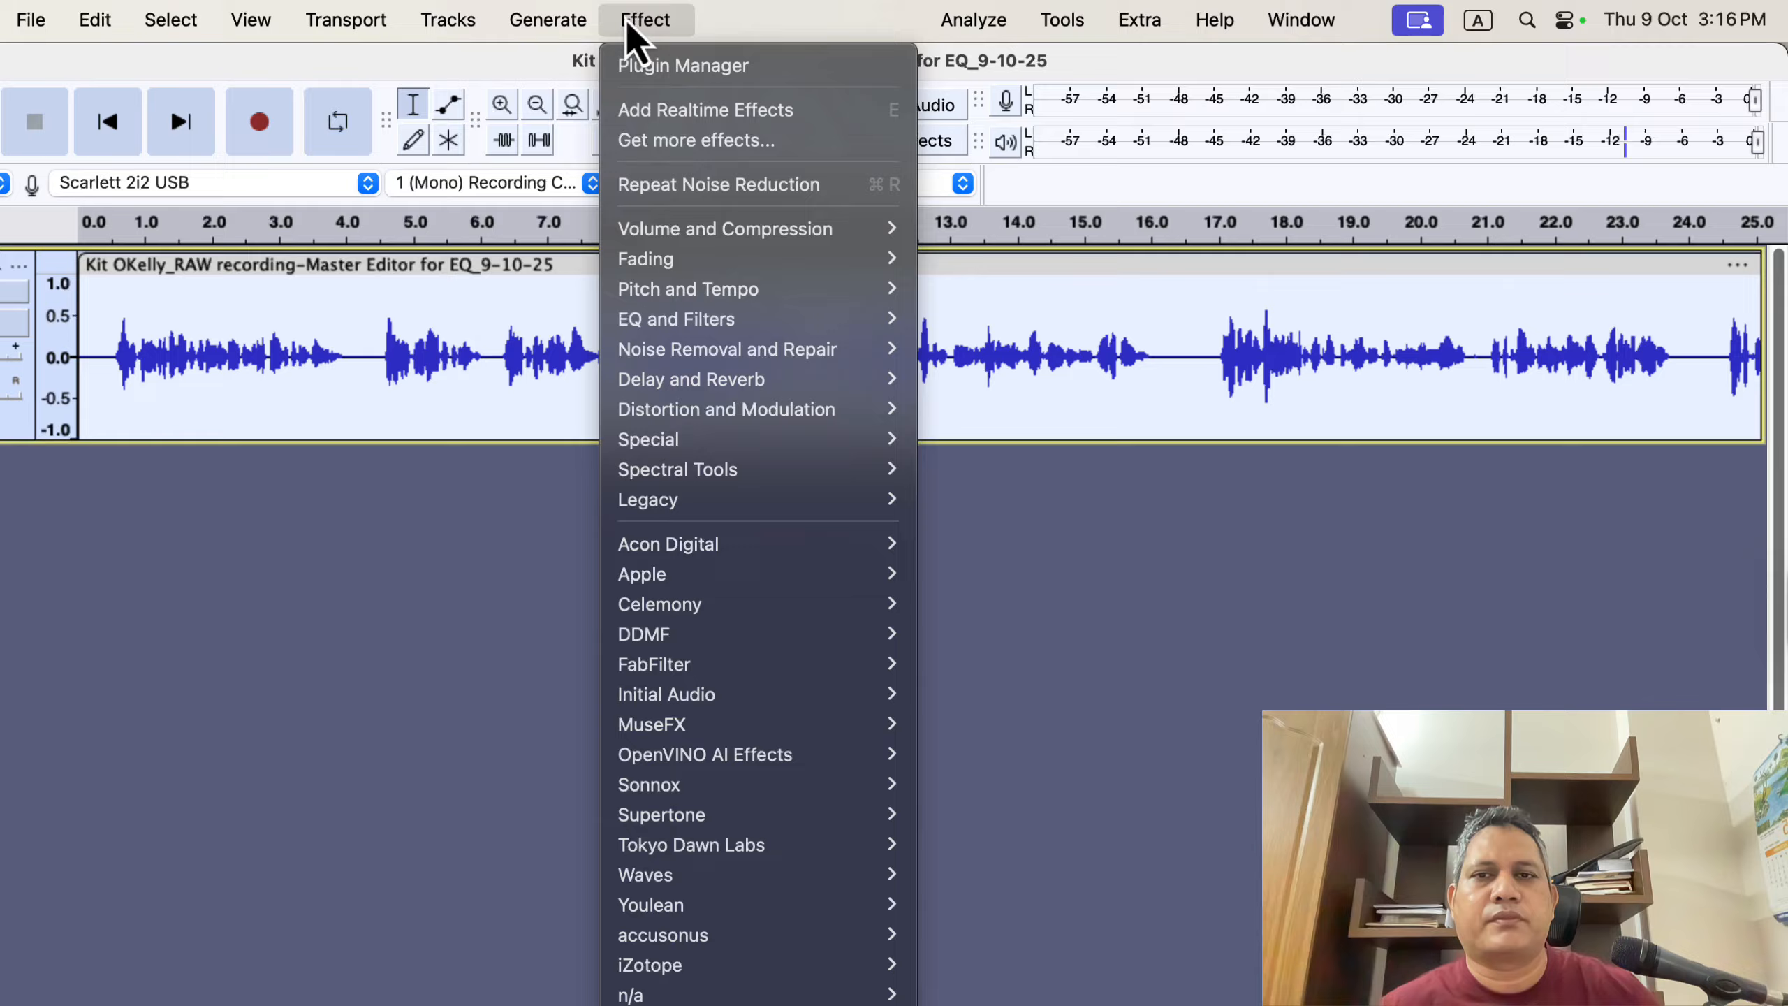
mouse_move(675, 325)
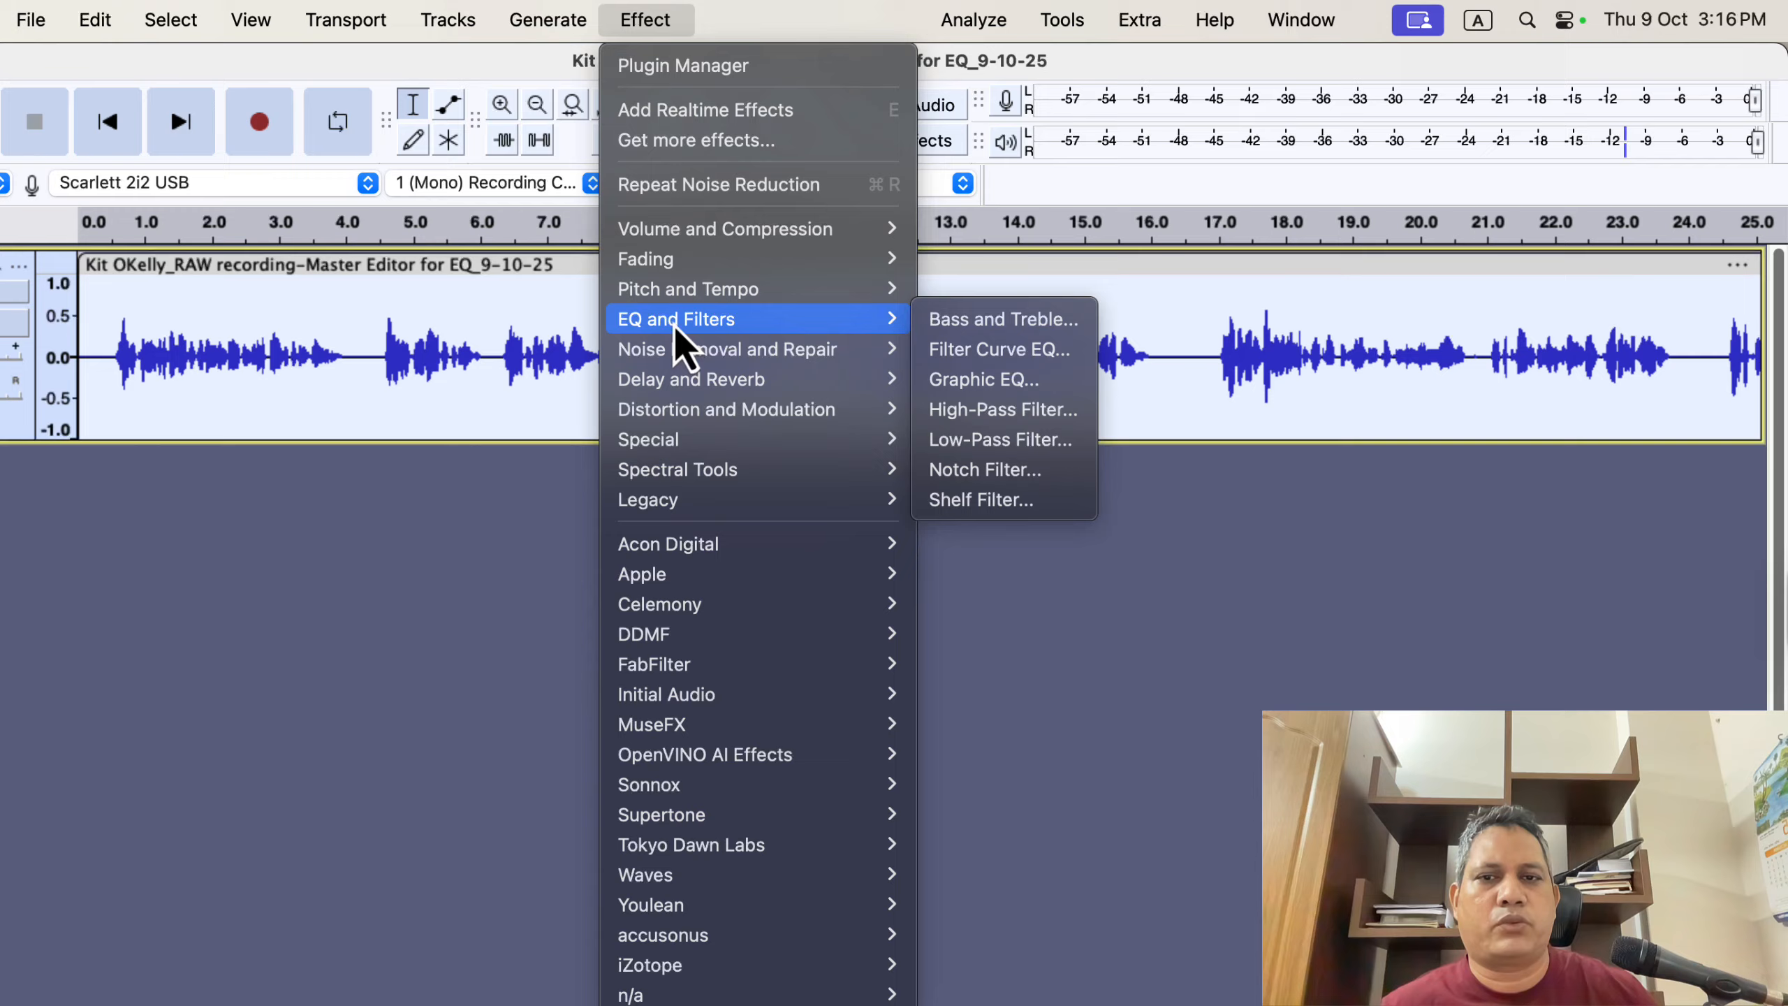
left_click(1067, 354)
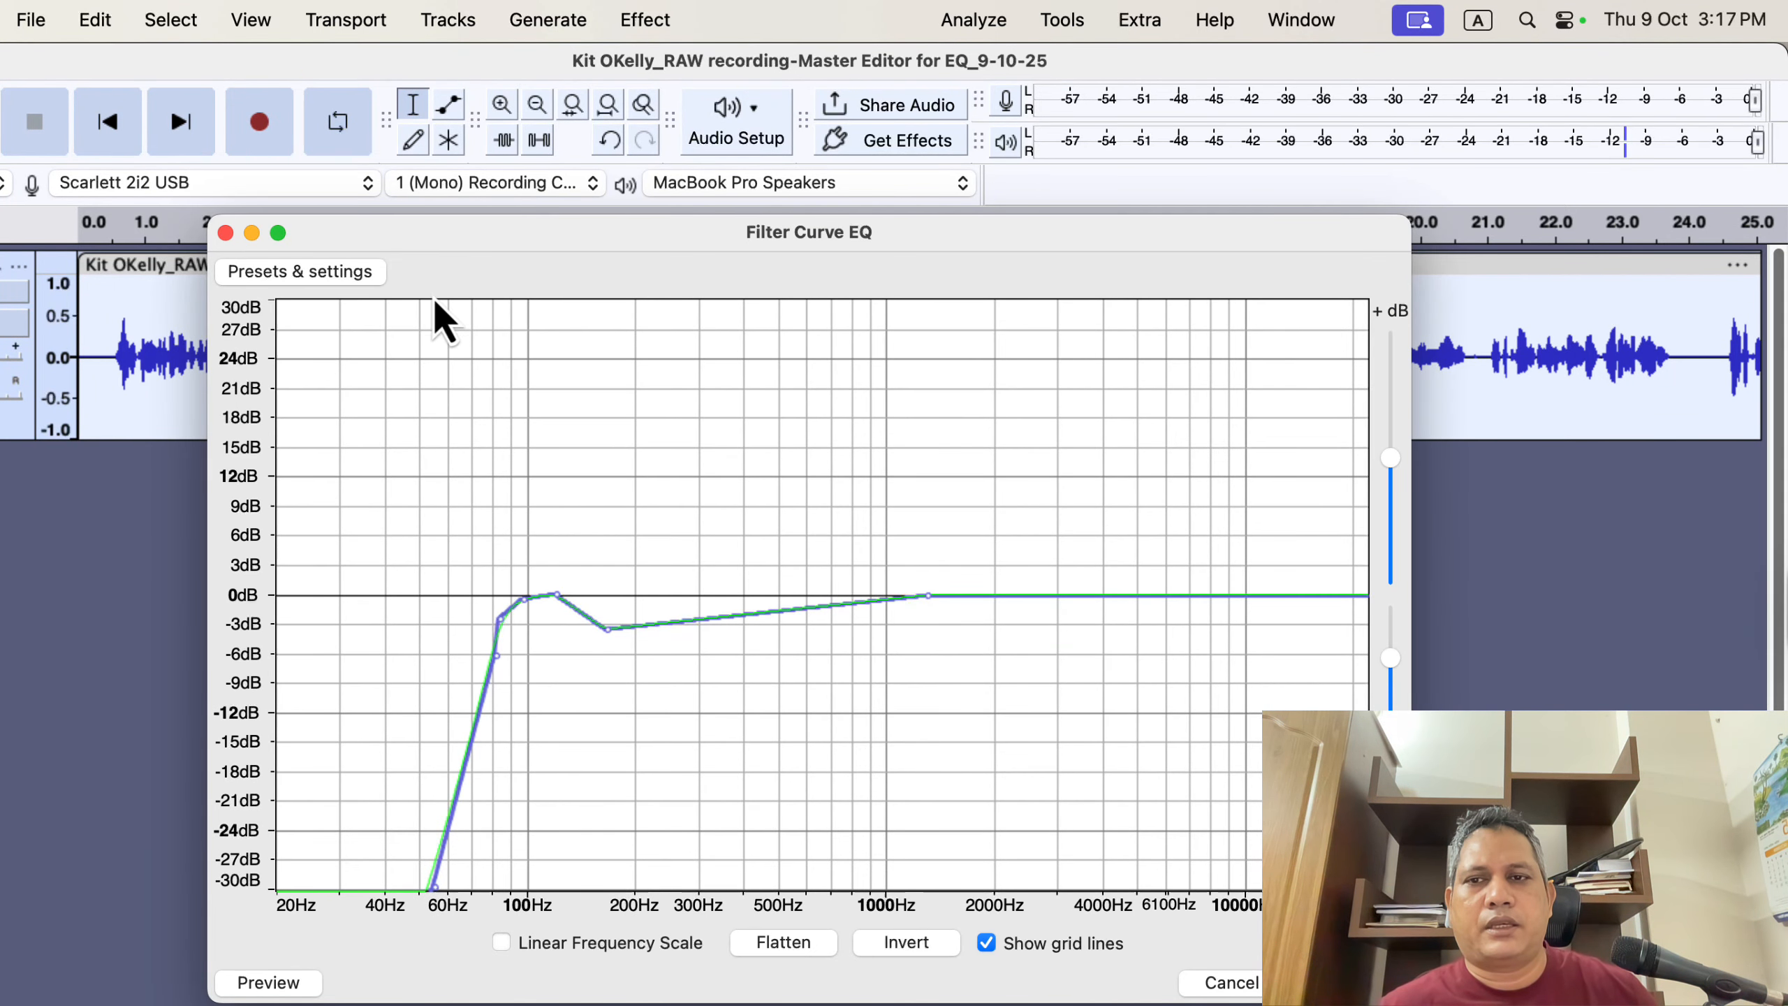
left_click(361, 279)
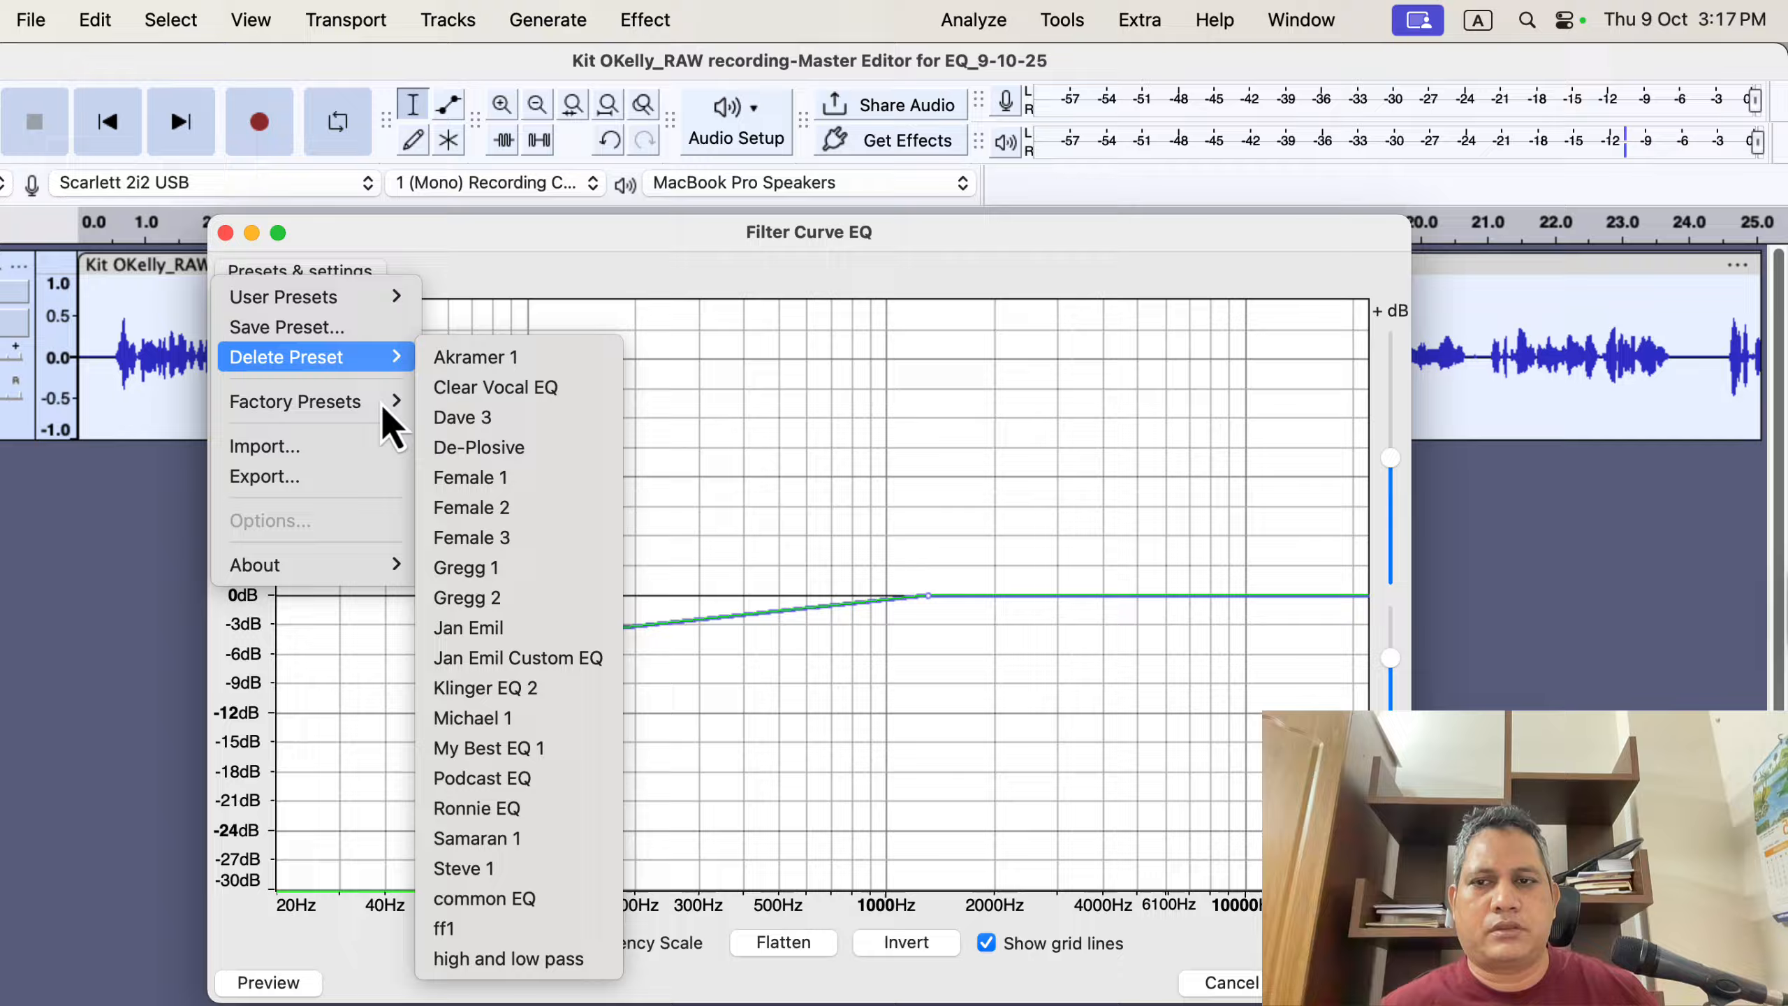
mouse_move(382, 410)
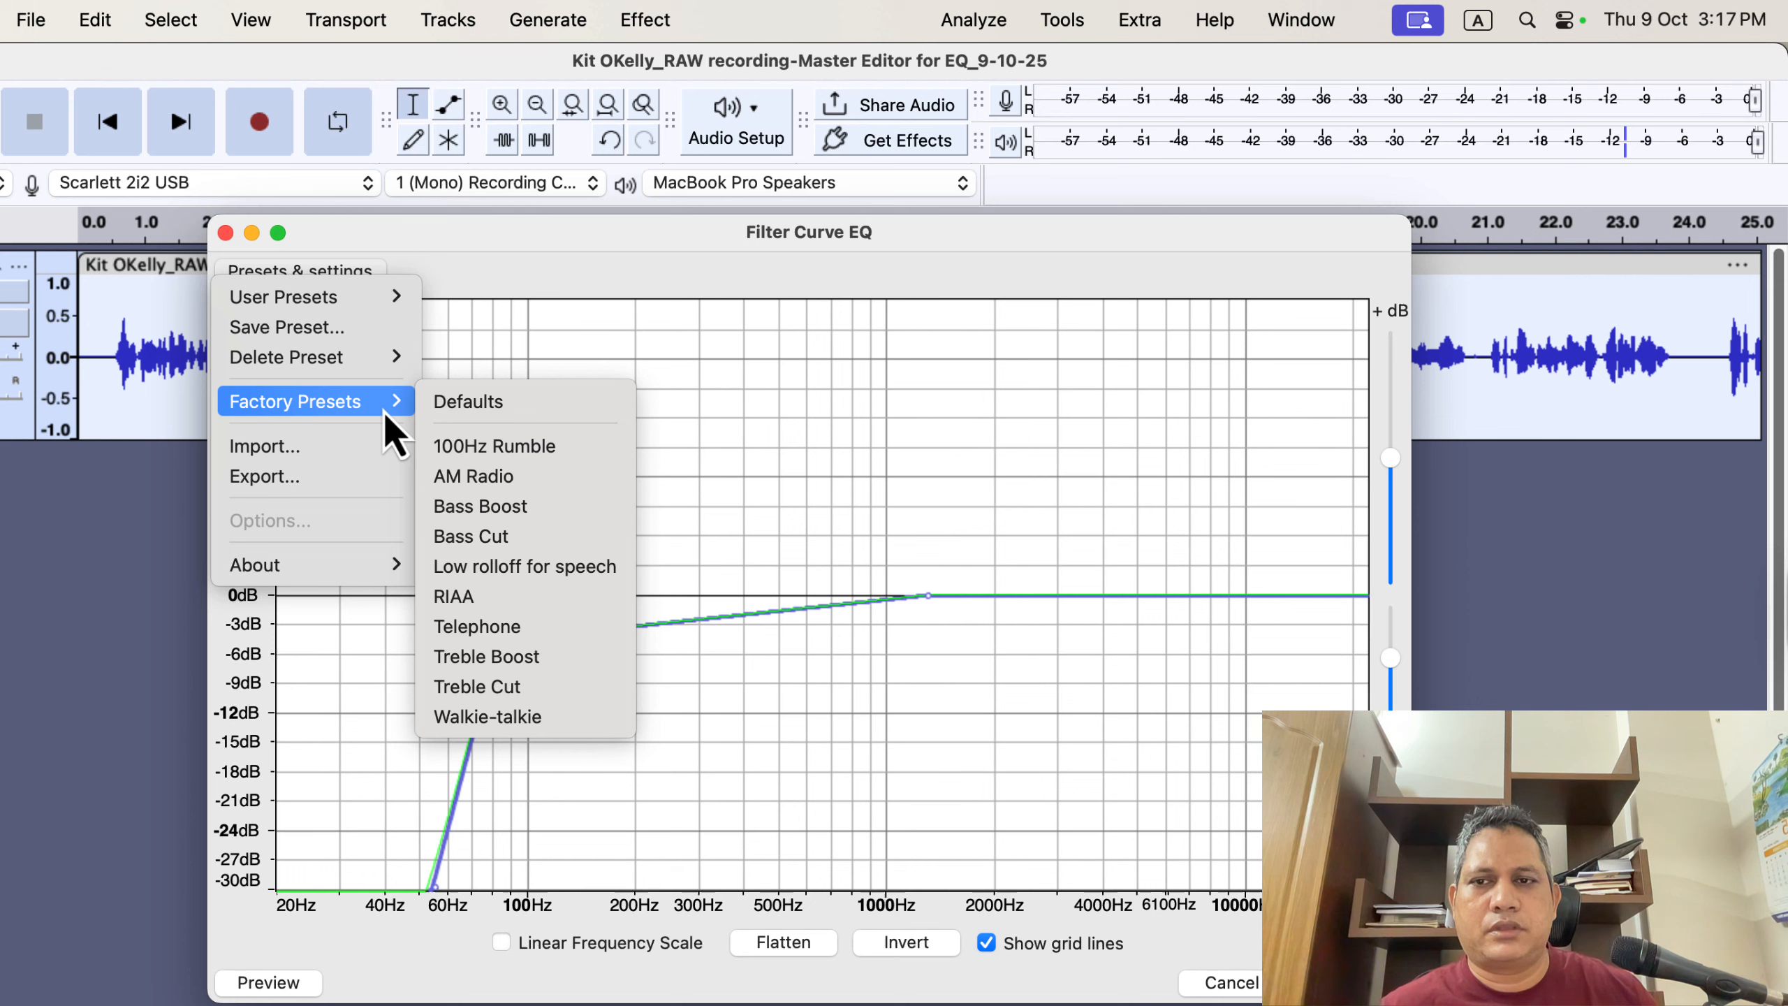
left_click(523, 405)
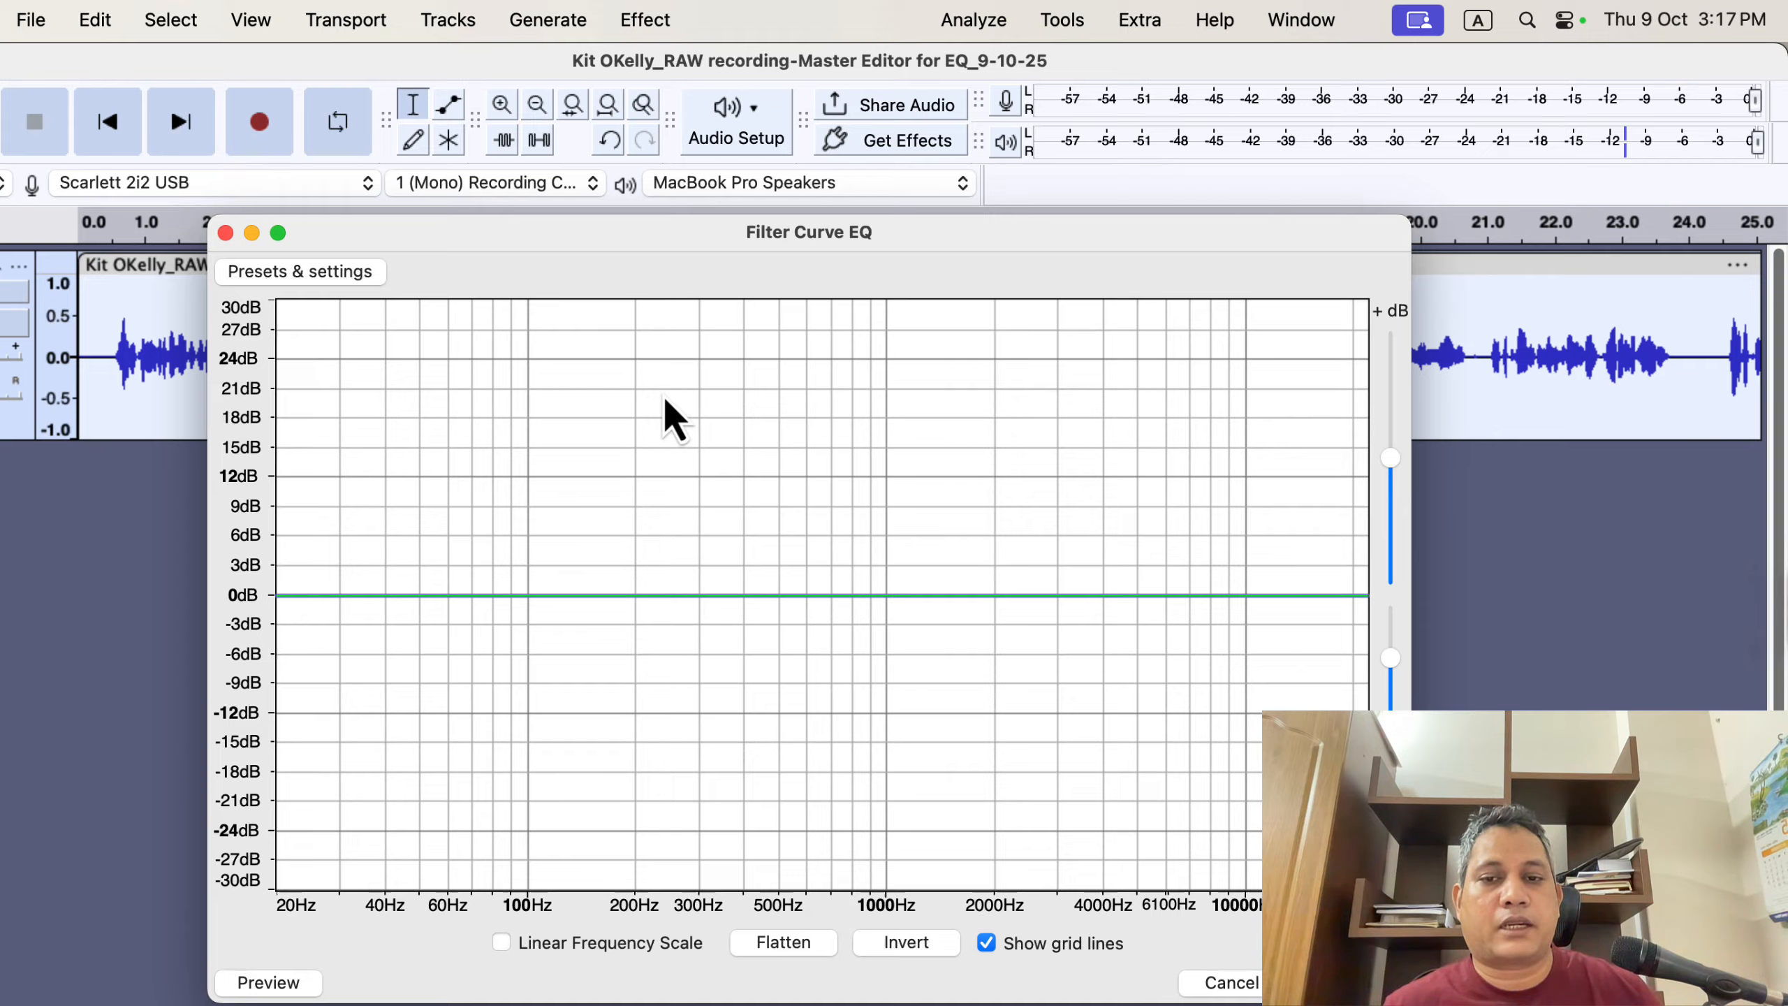
left_click_drag(712, 594, 704, 555)
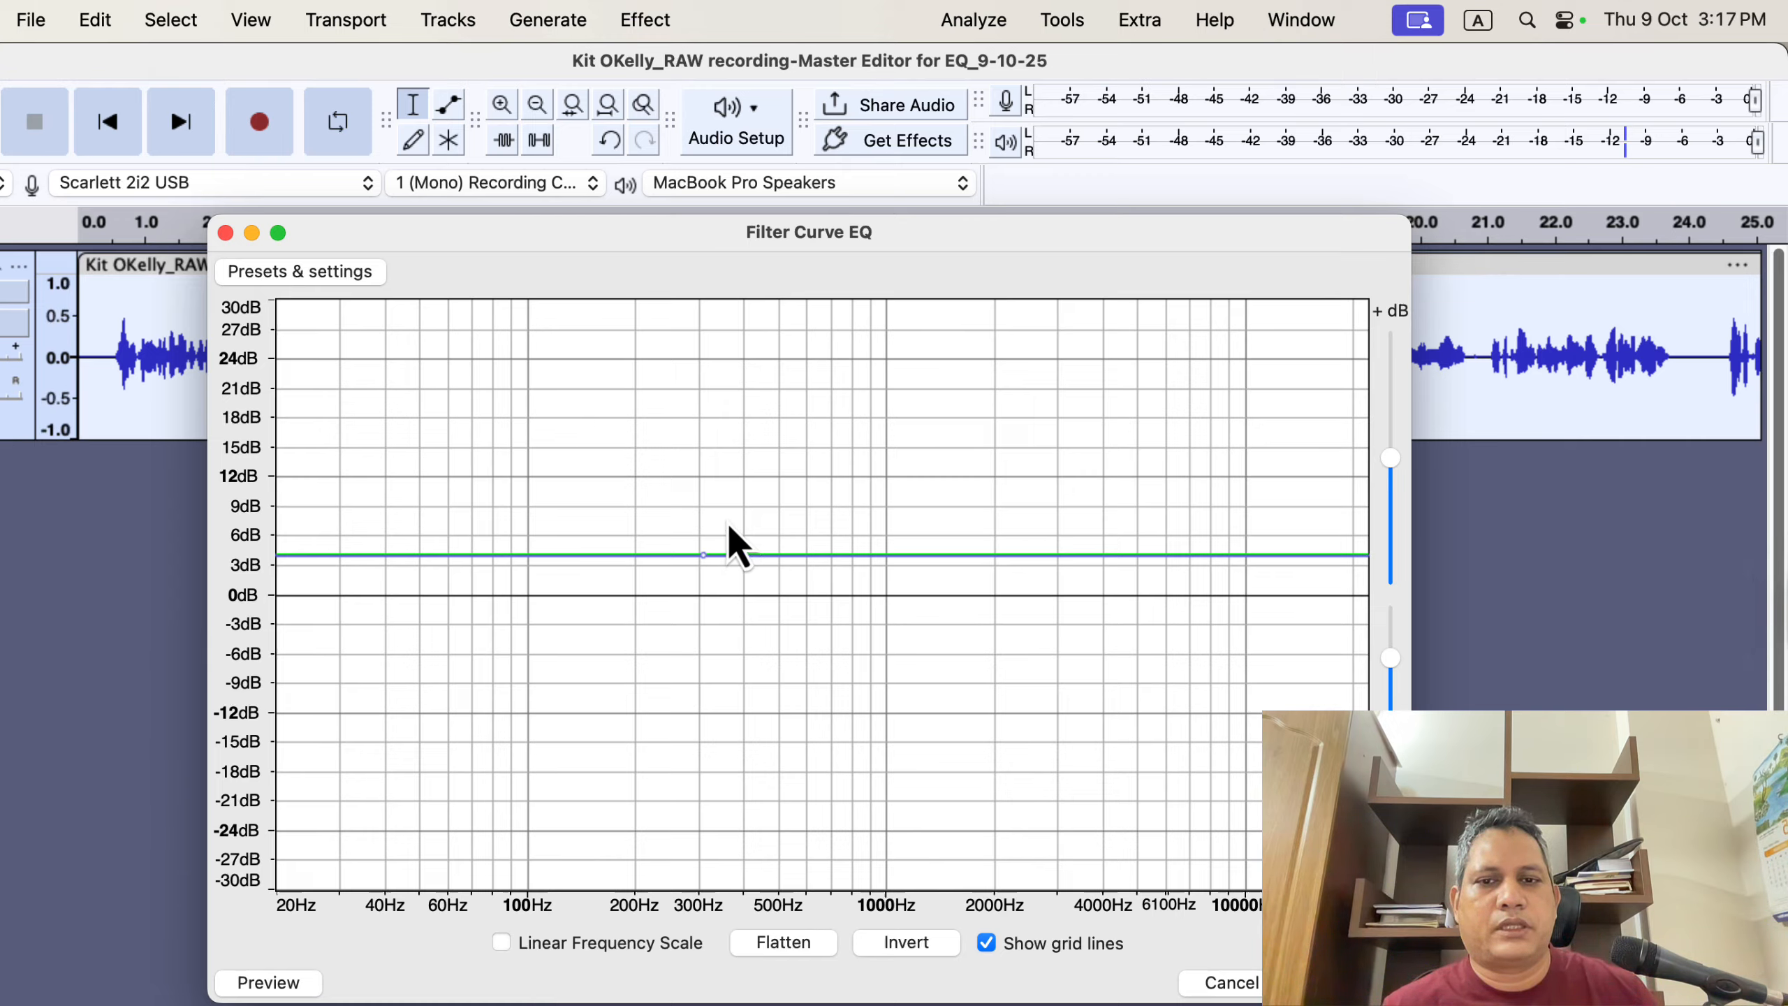
left_click(308, 267)
mouse_move(352, 410)
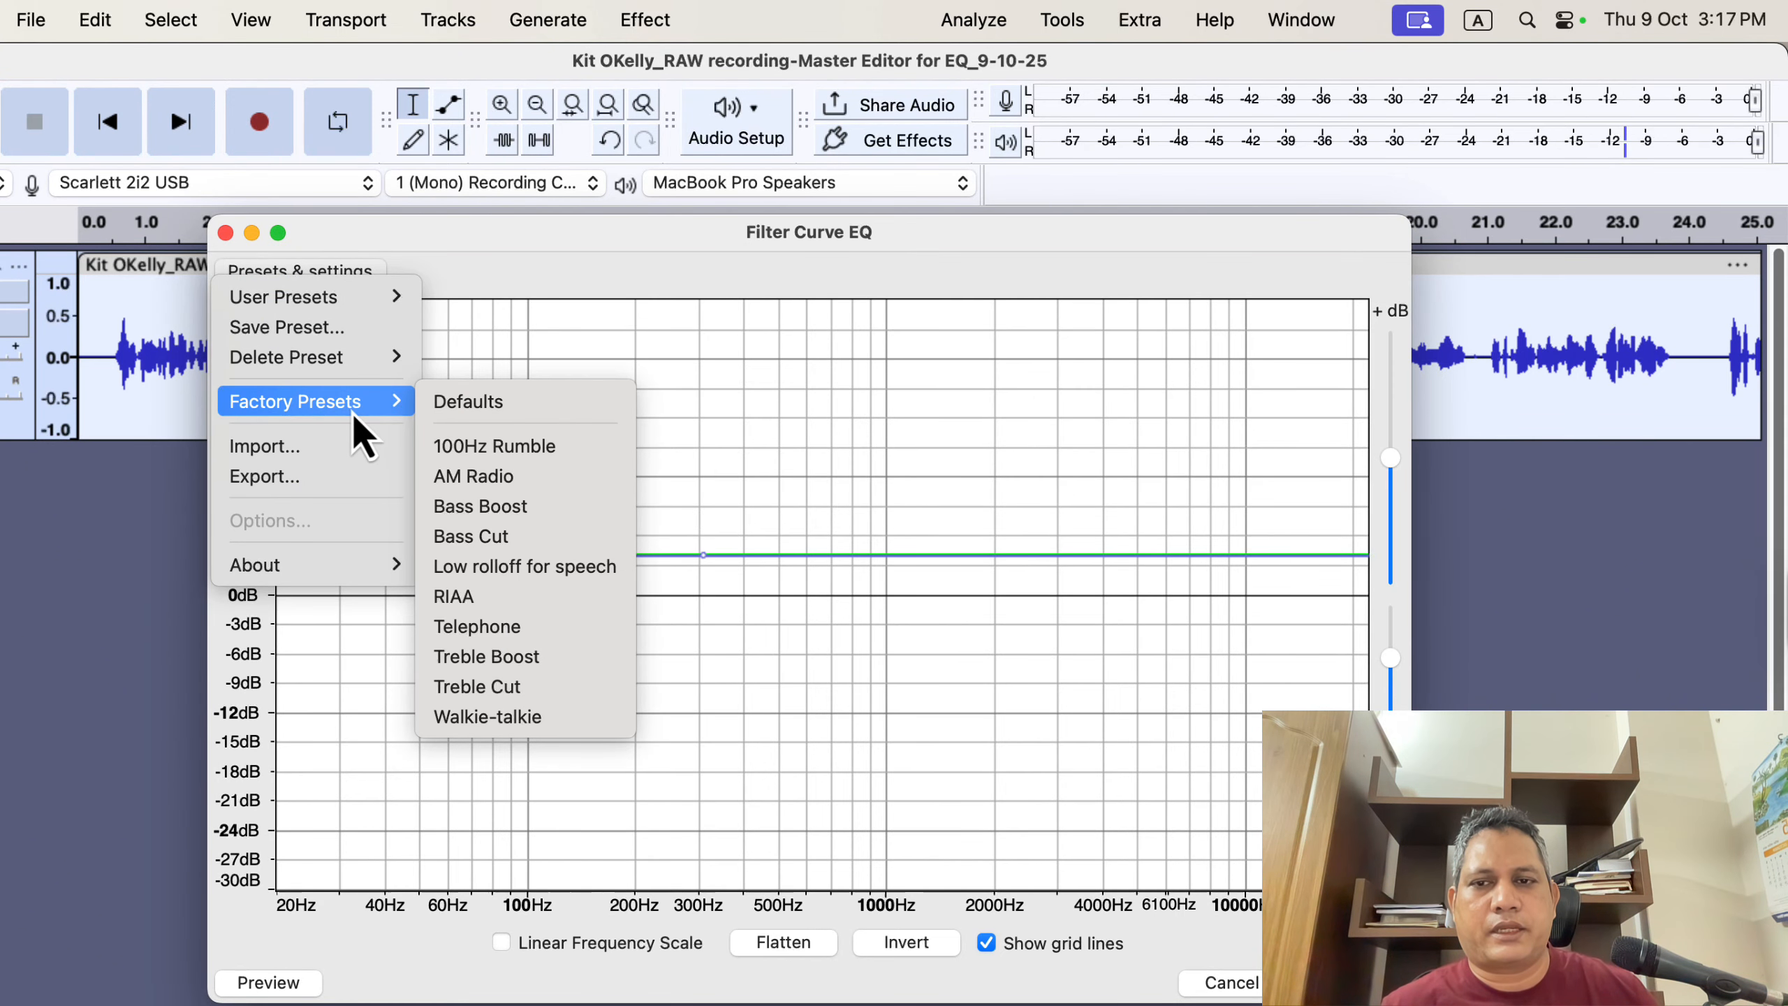
left_click(497, 413)
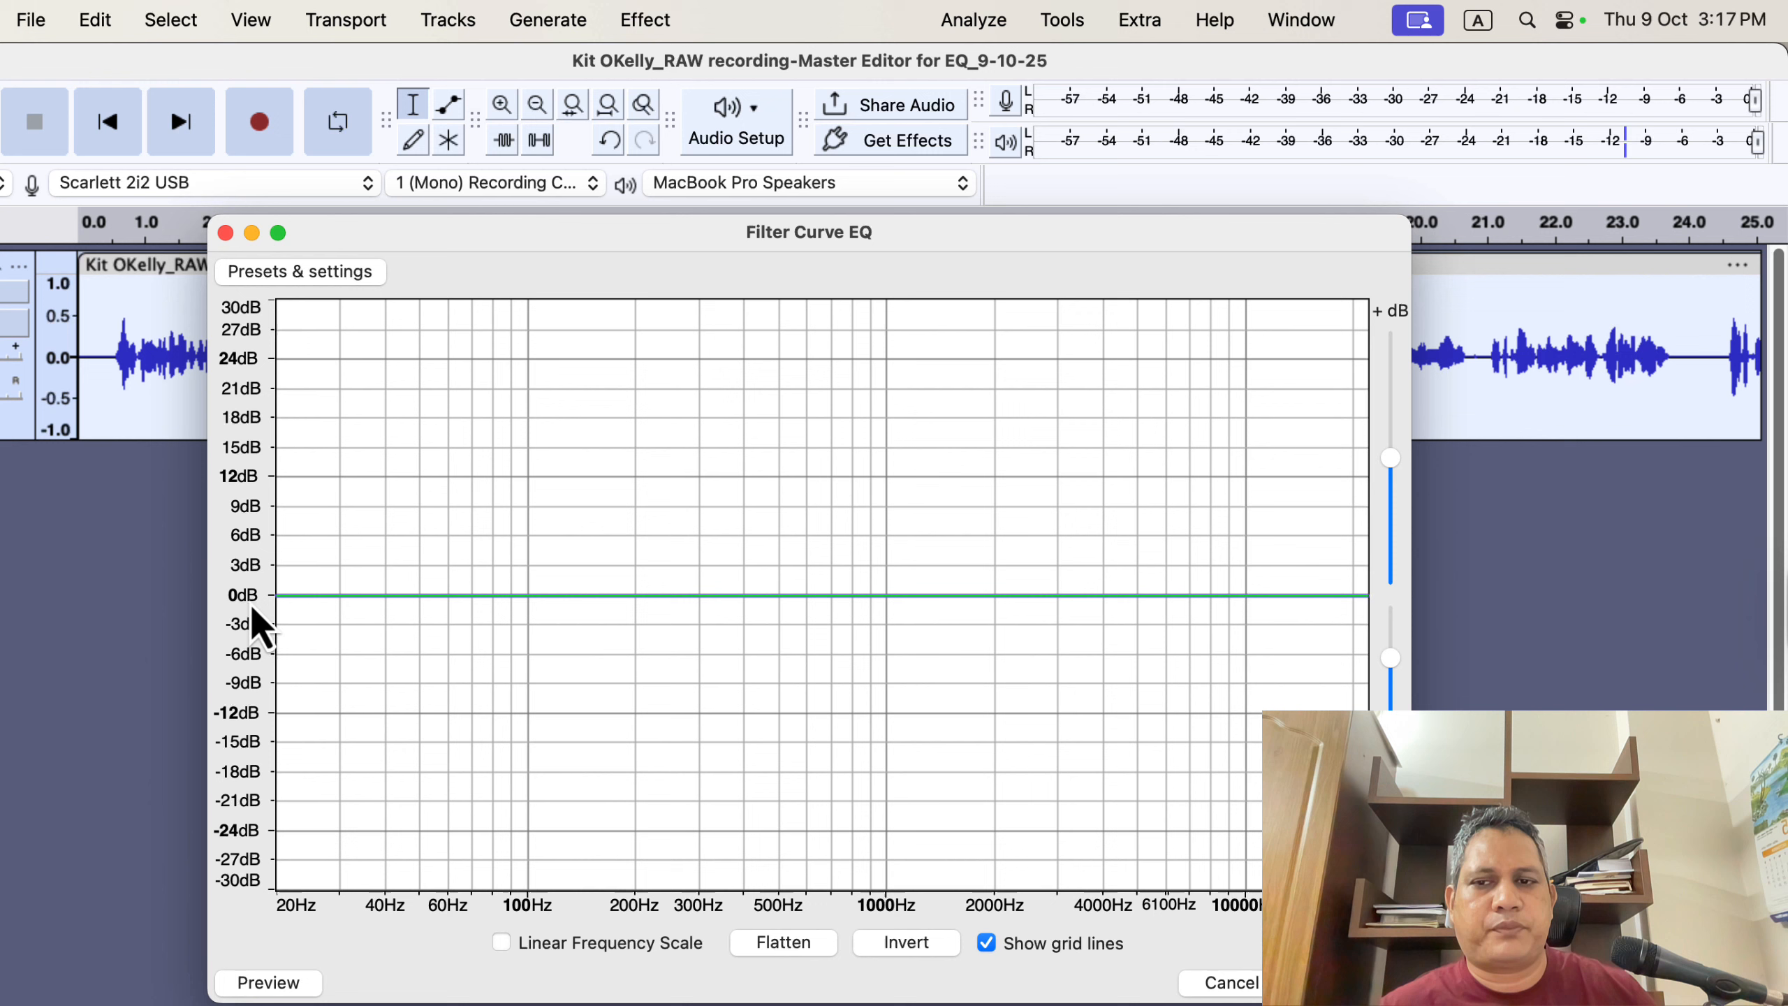
- Raise the flat EQ curve to about +8 dB across all frequencies
left_click_drag(545, 595, 552, 517)
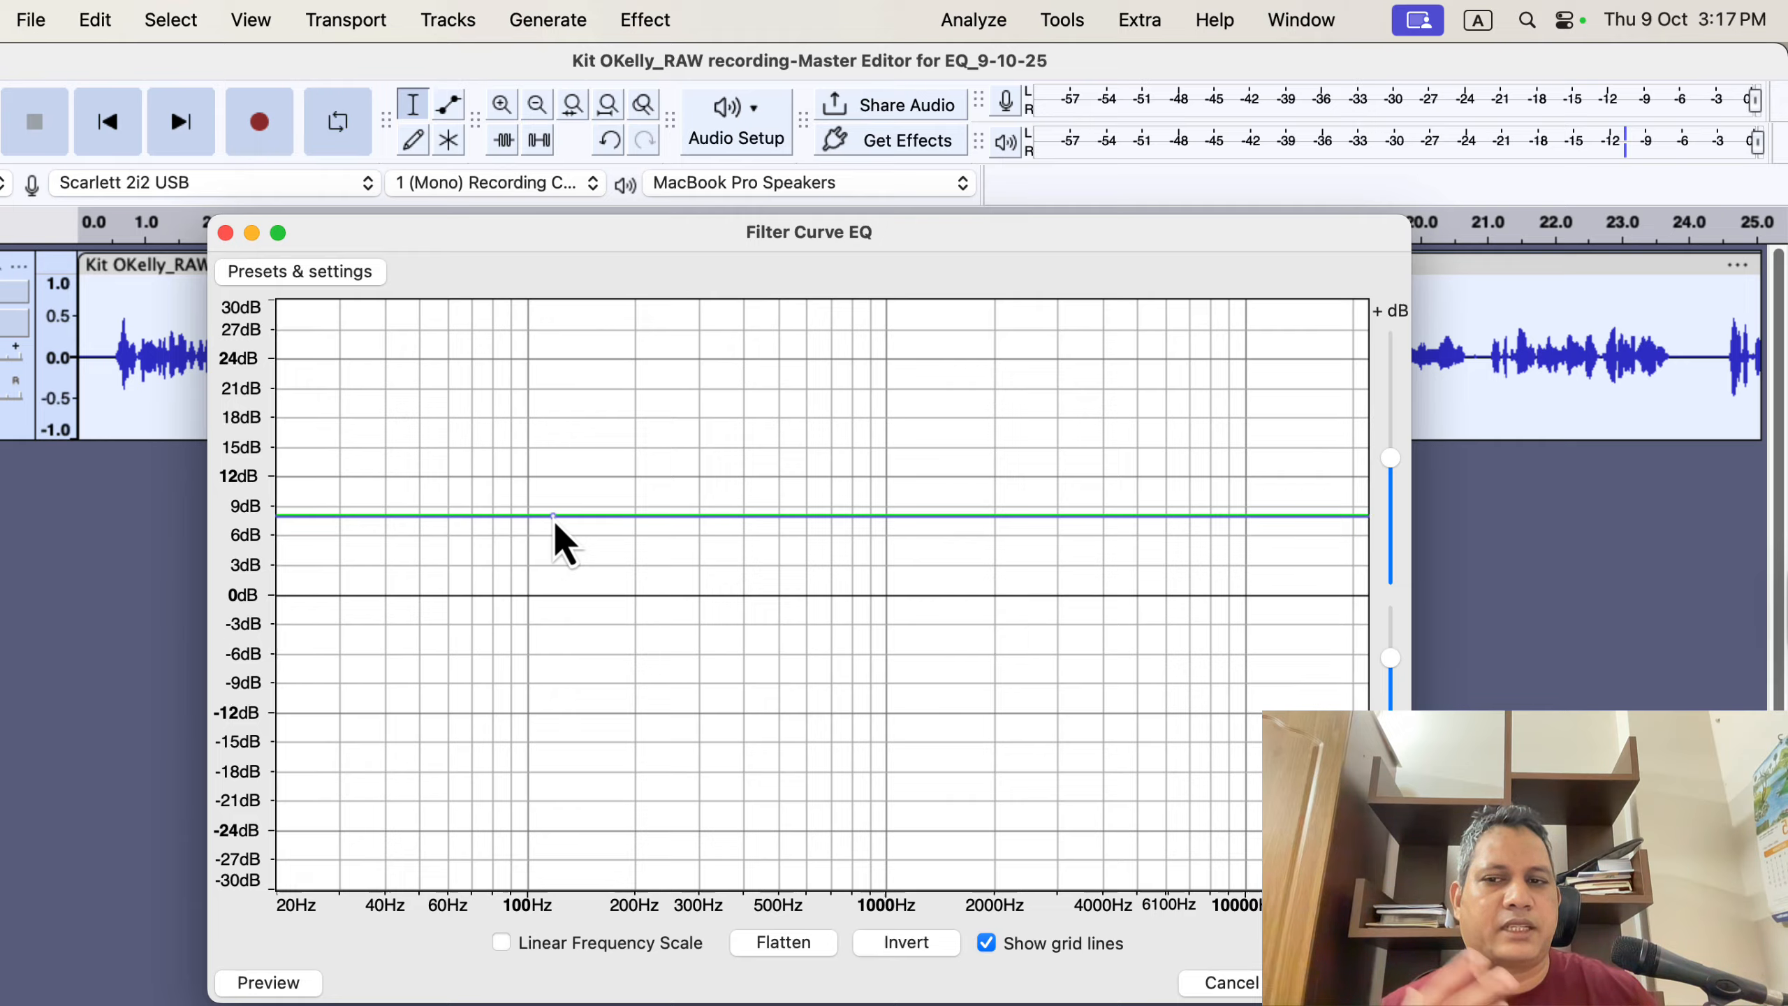
left_click_drag(555, 526, 549, 668)
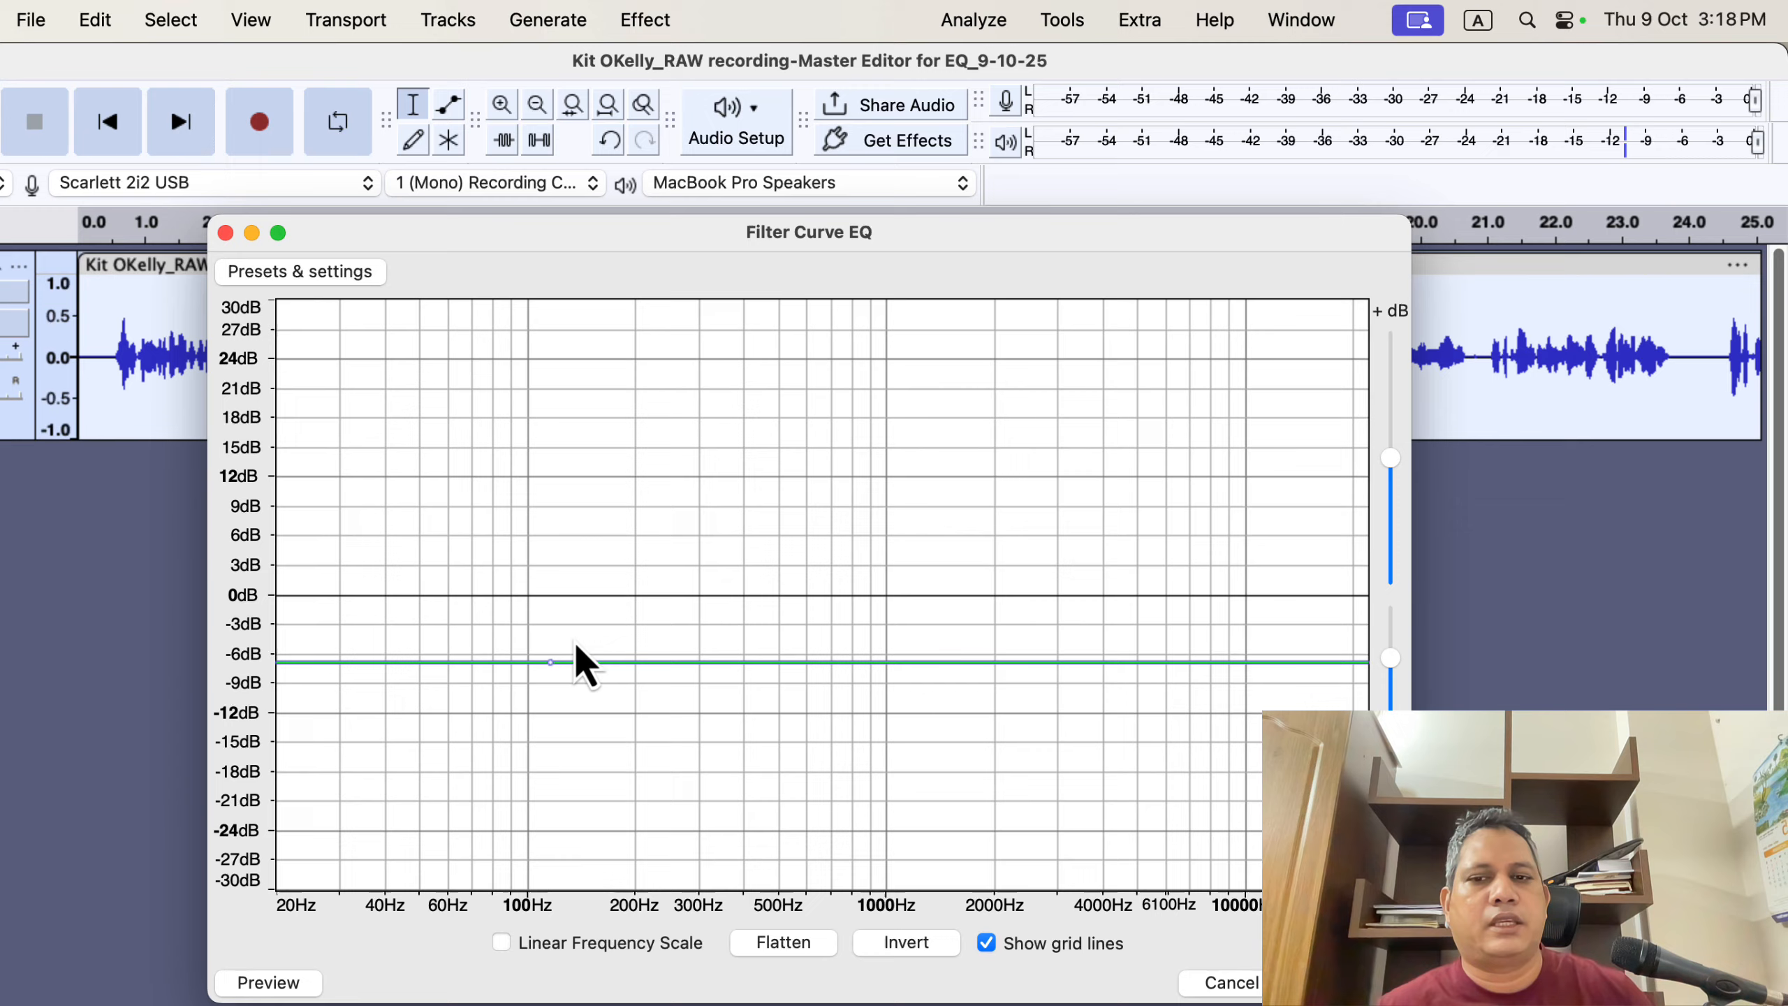
left_click_drag(550, 665, 562, 520)
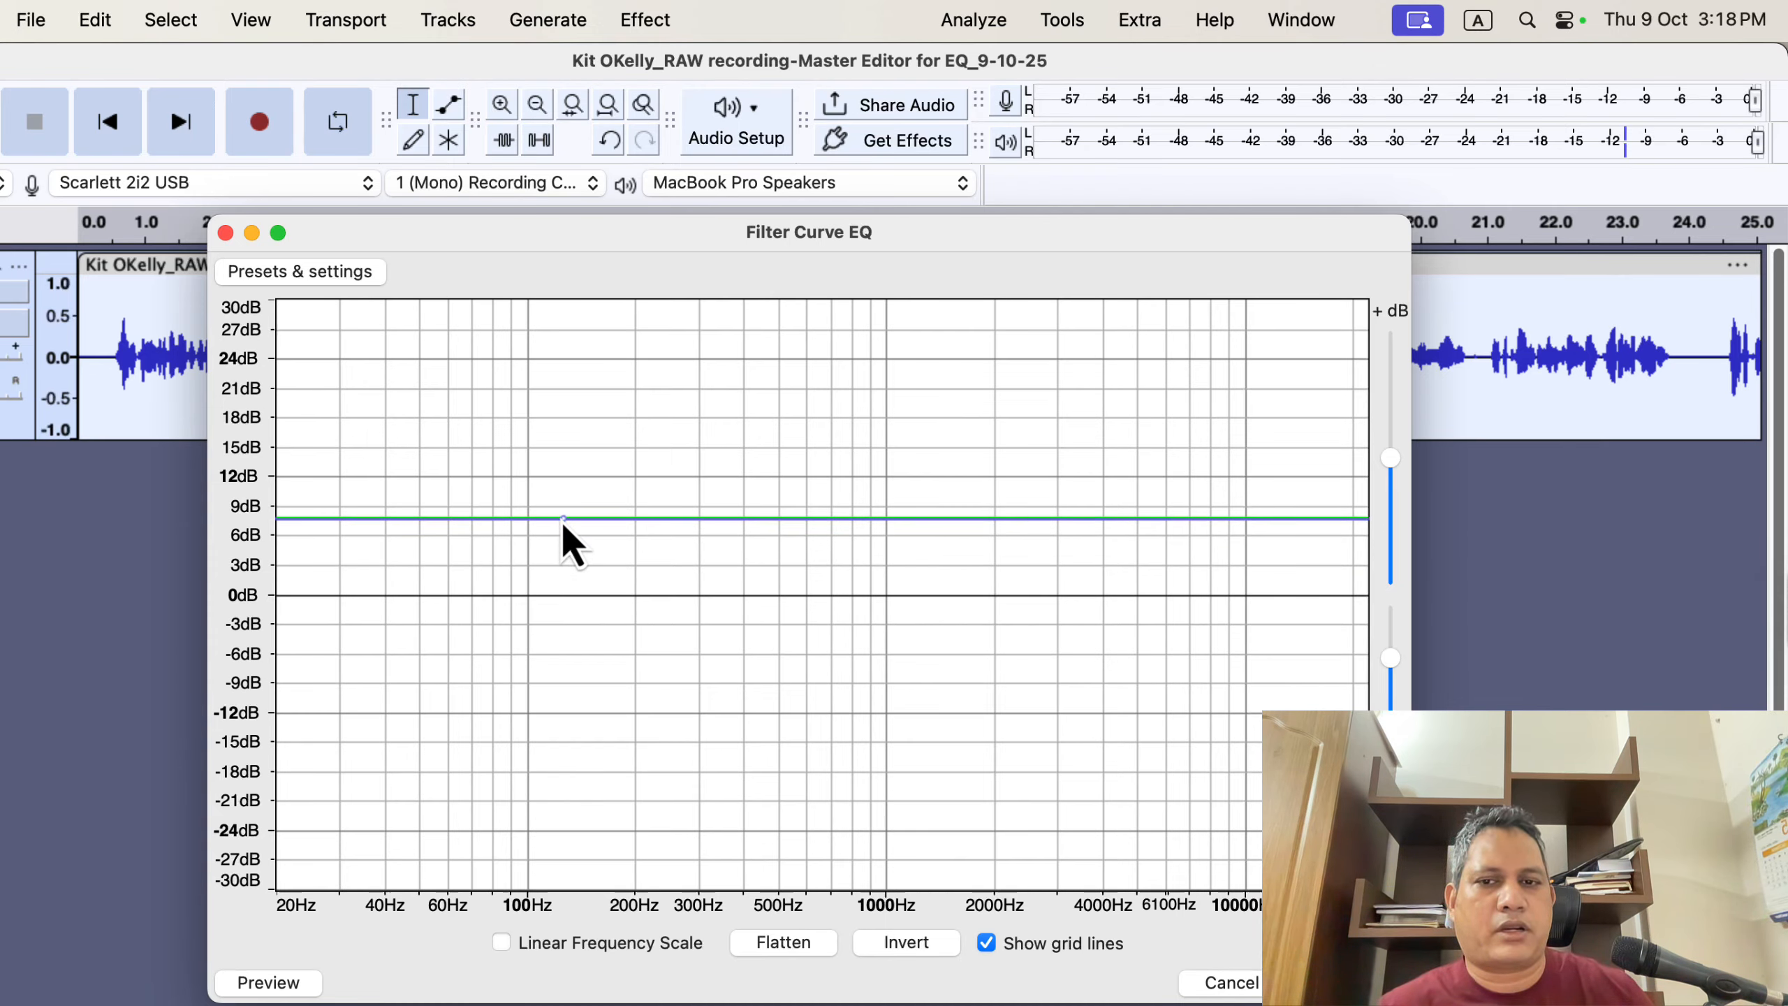
- Reset the raised EQ curve to the Defaults factory preset
left_click(330, 271)
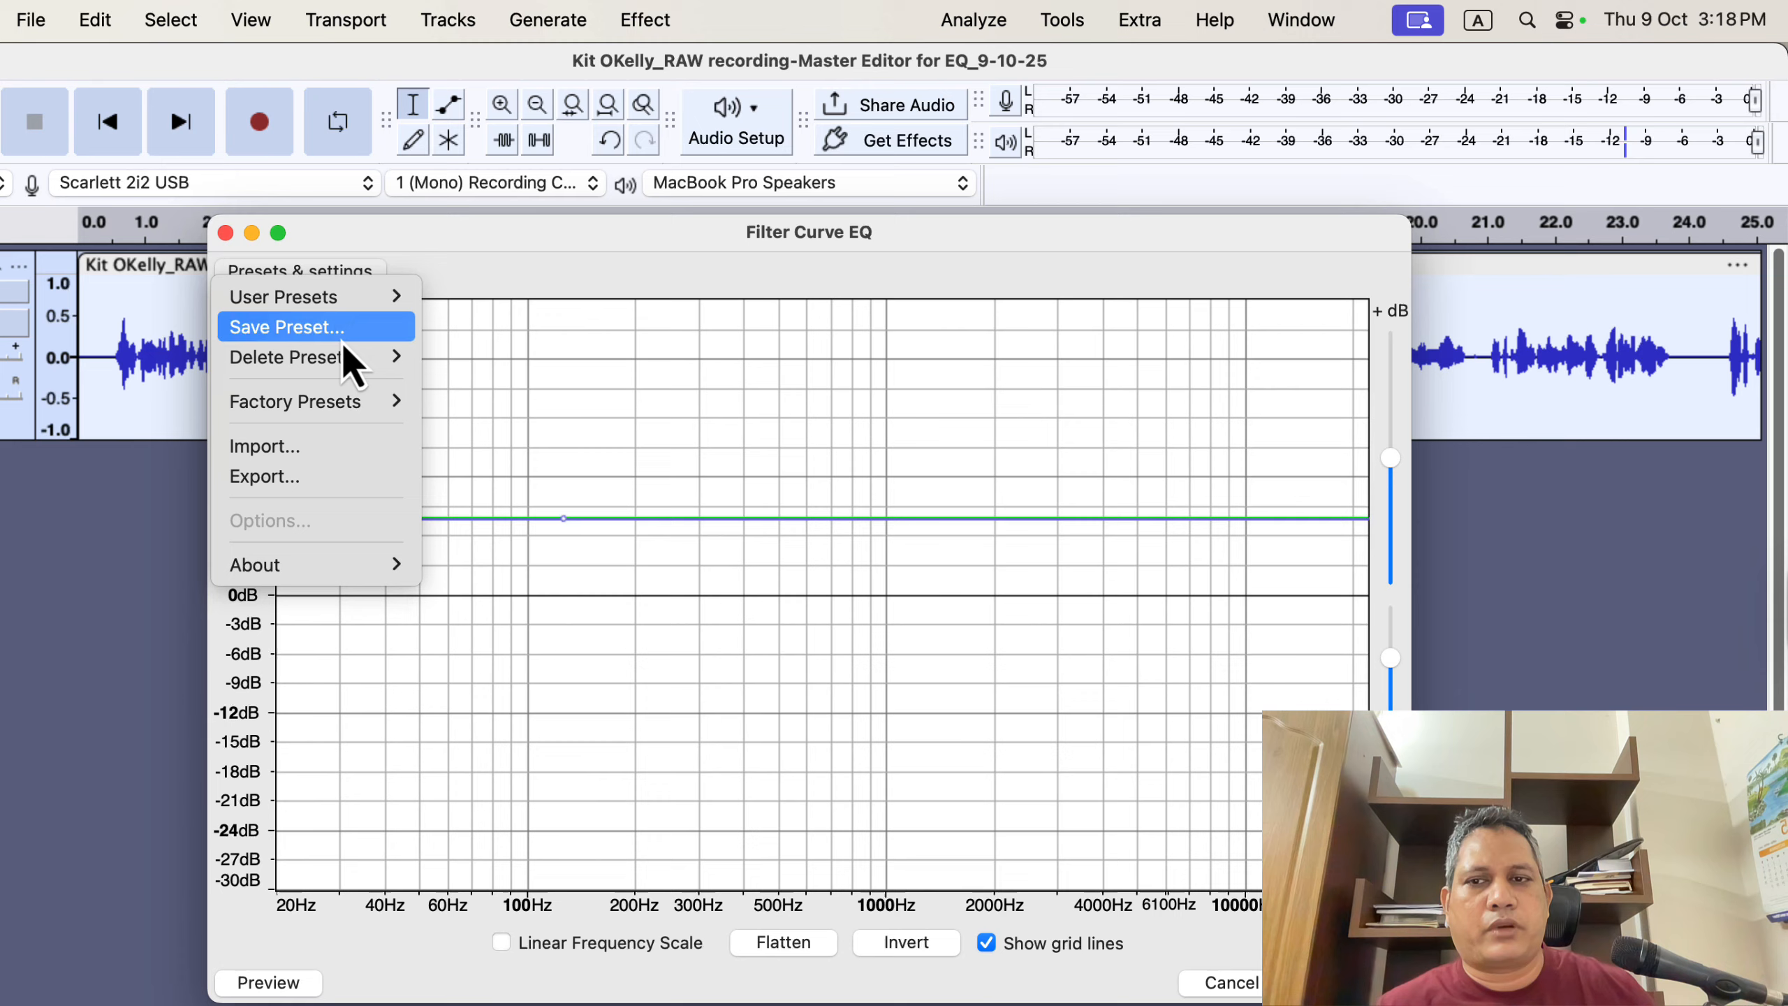
mouse_move(343, 362)
mouse_move(352, 416)
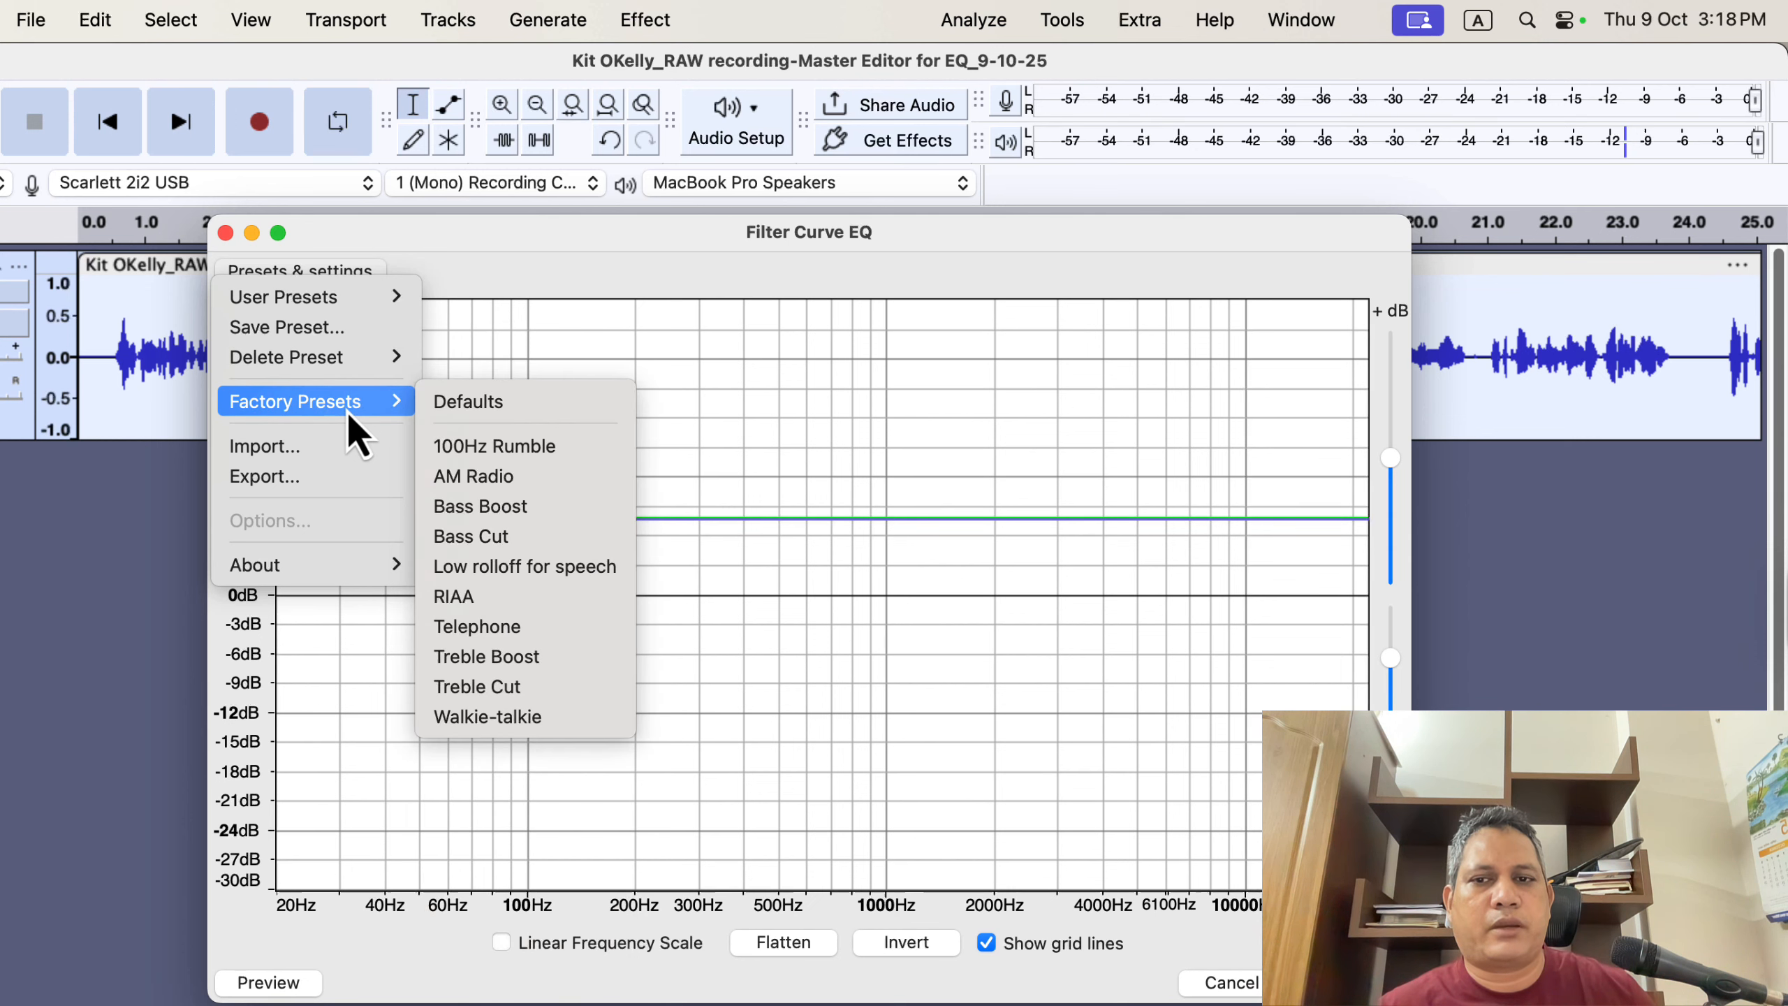
left_click(485, 403)
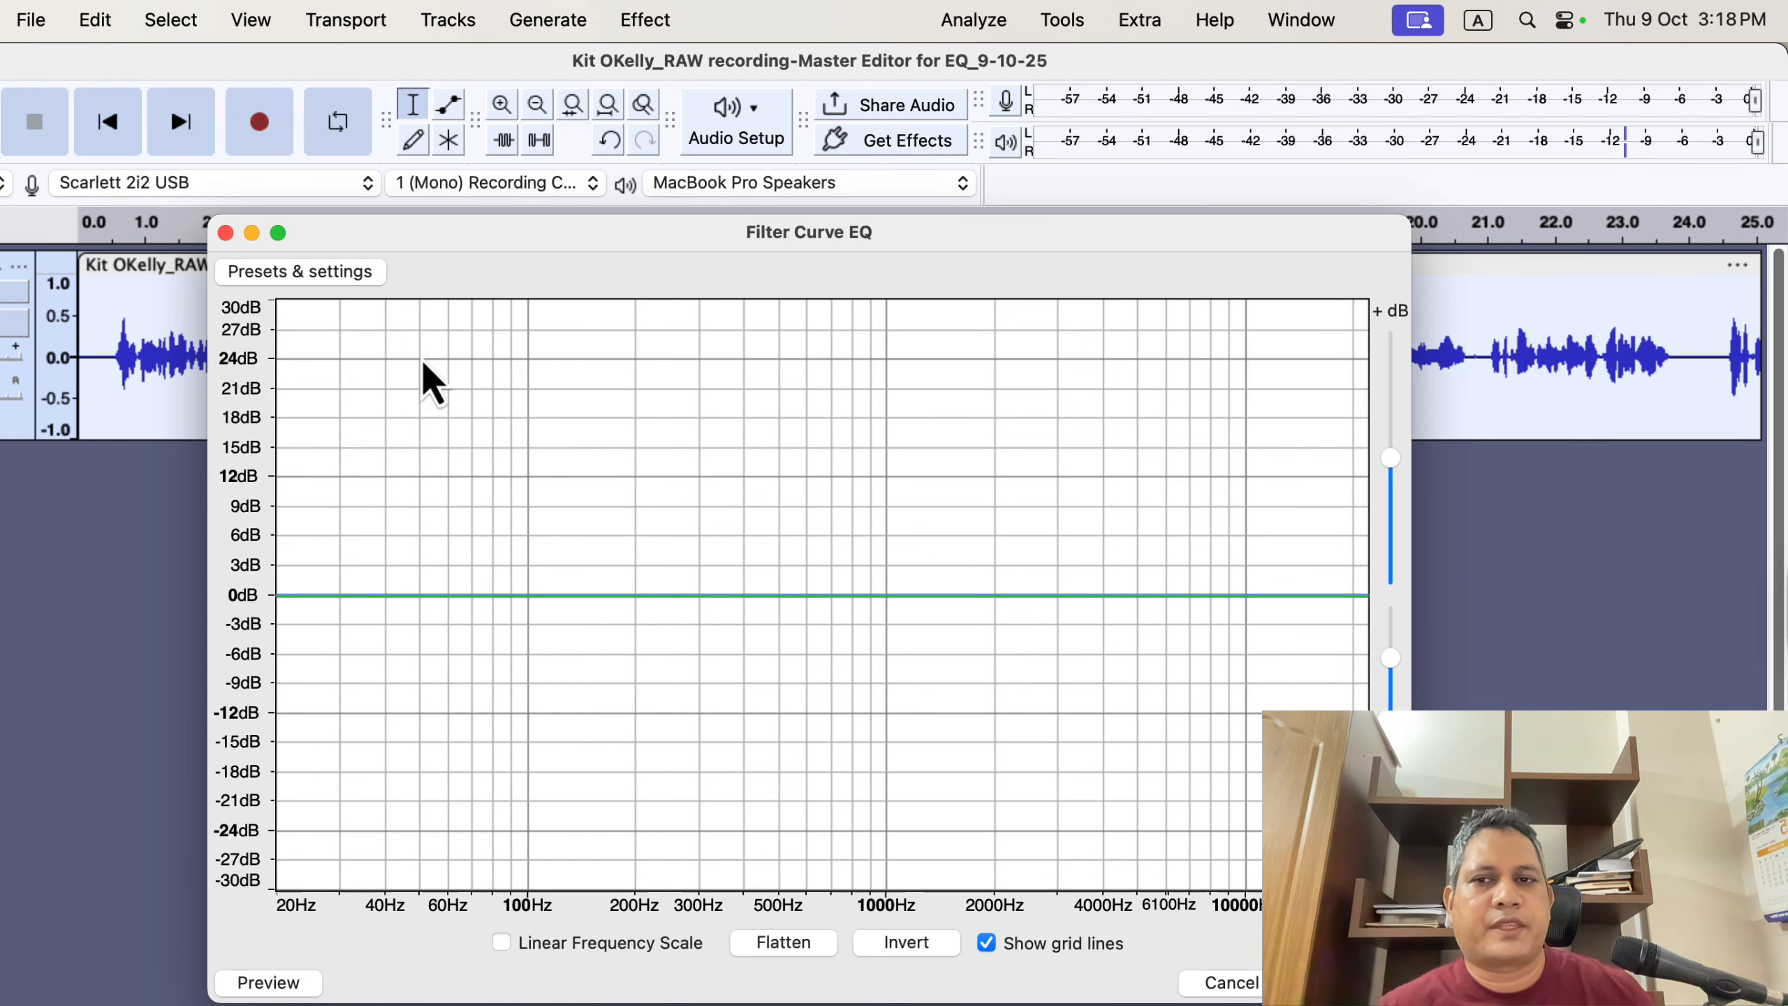
- Load the Low rolloff for speech factory preset, shift its low cutoff point slightly lower, and apply the EQ
left_click(309, 273)
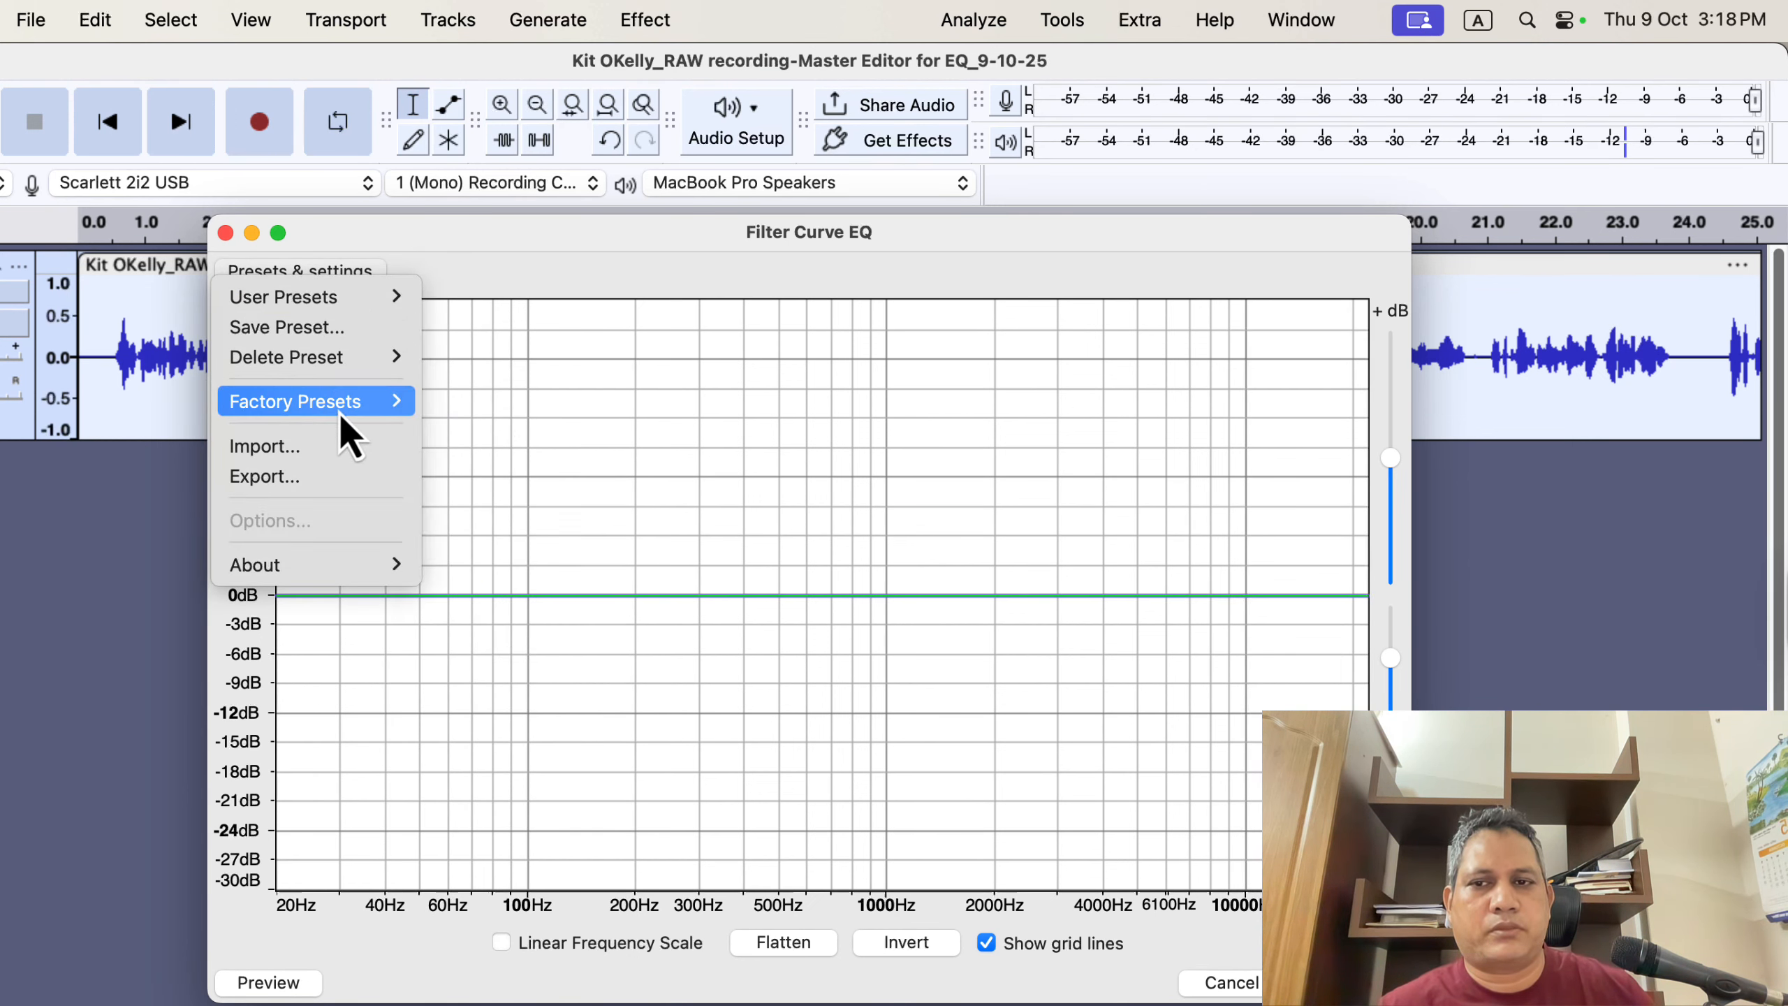
mouse_move(340, 408)
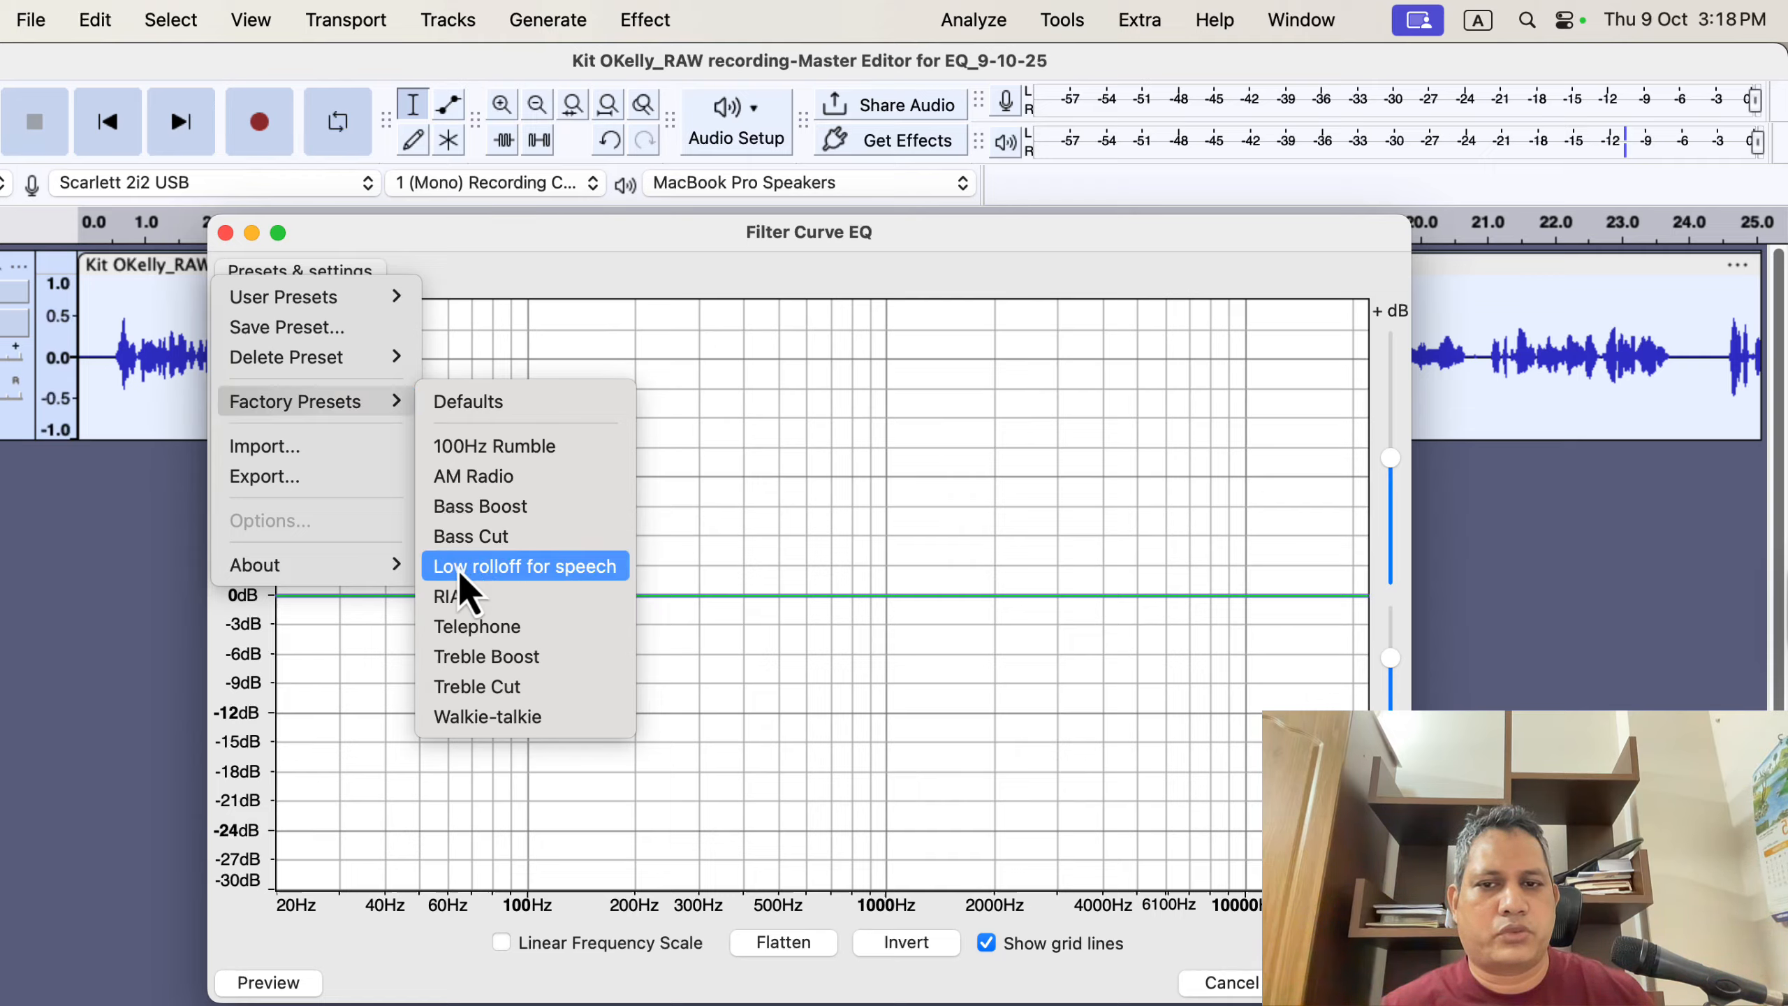
left_click(620, 568)
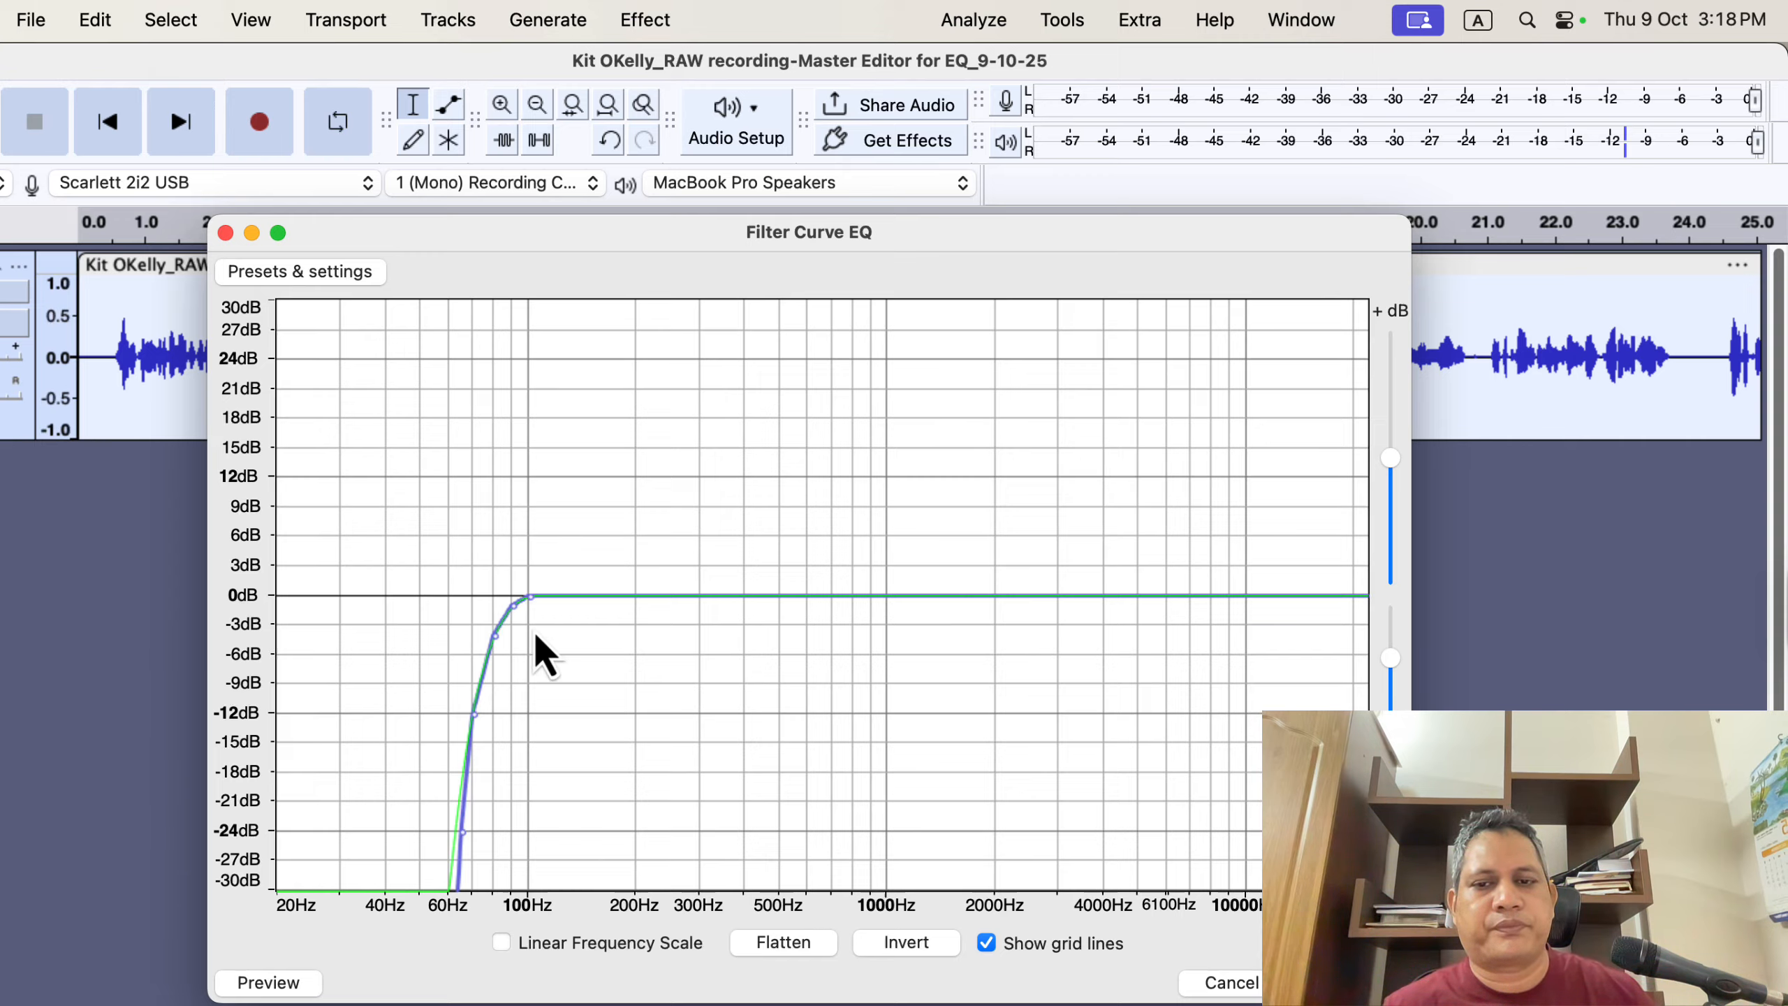
left_click_drag(514, 608, 480, 632)
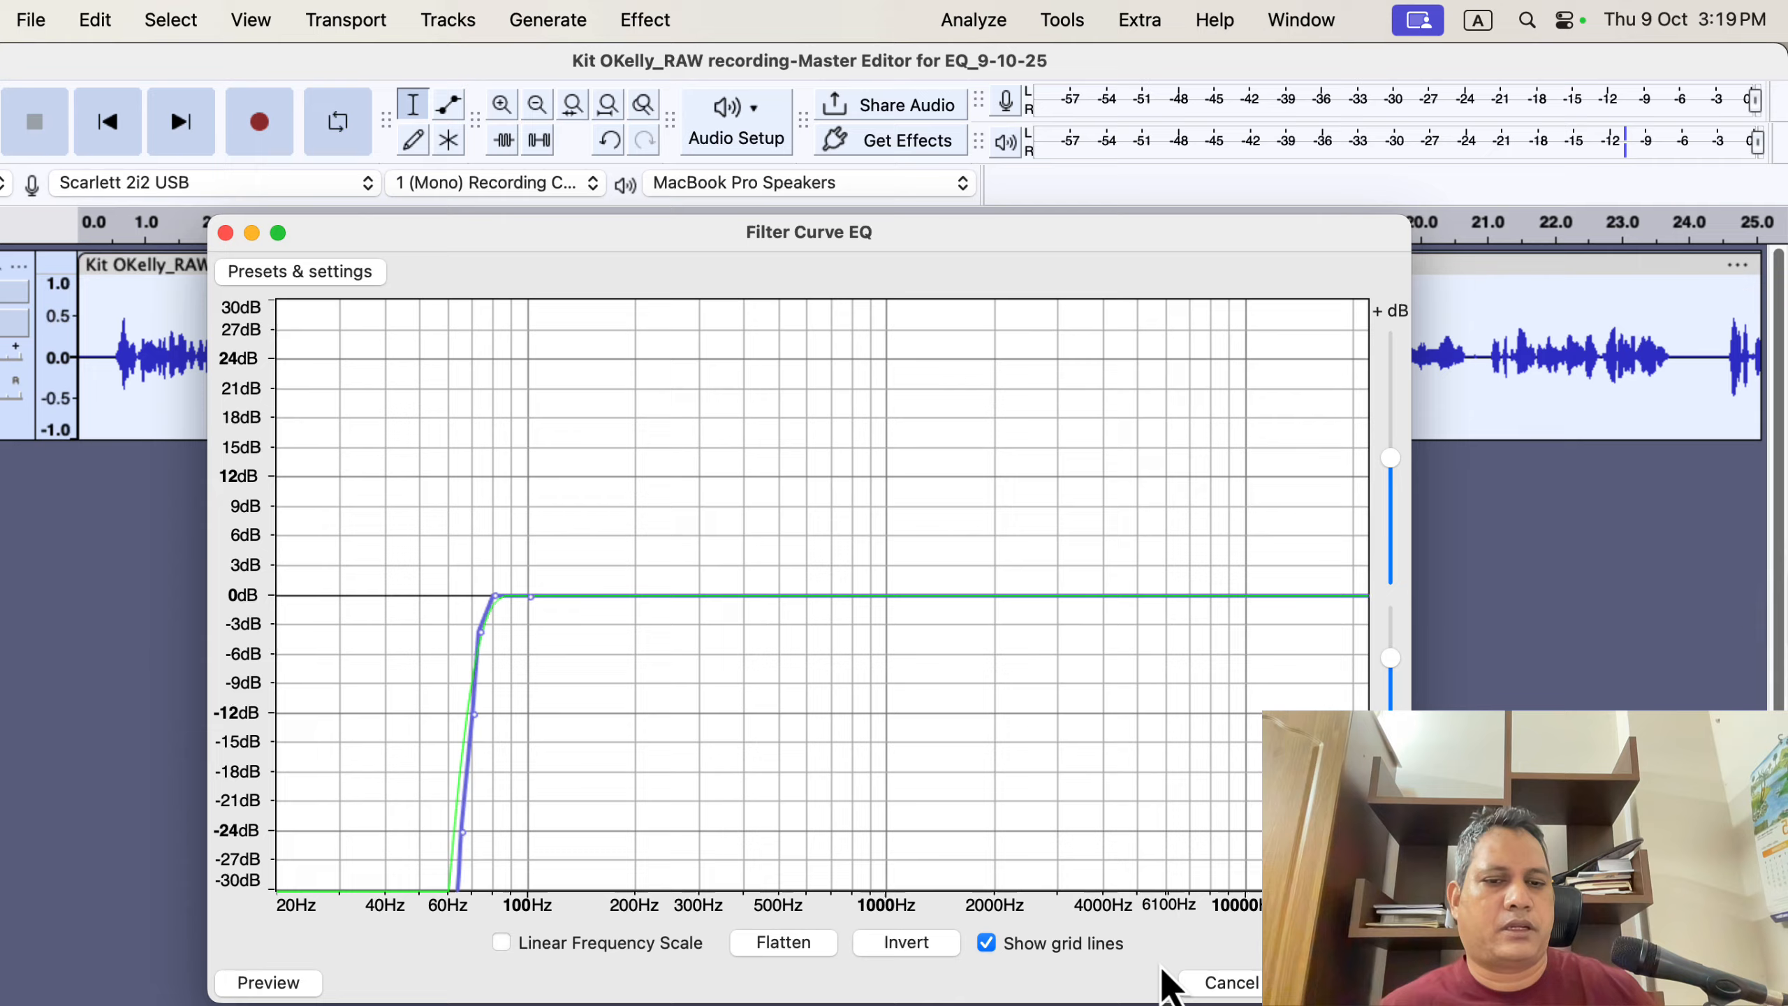
left_click(1359, 983)
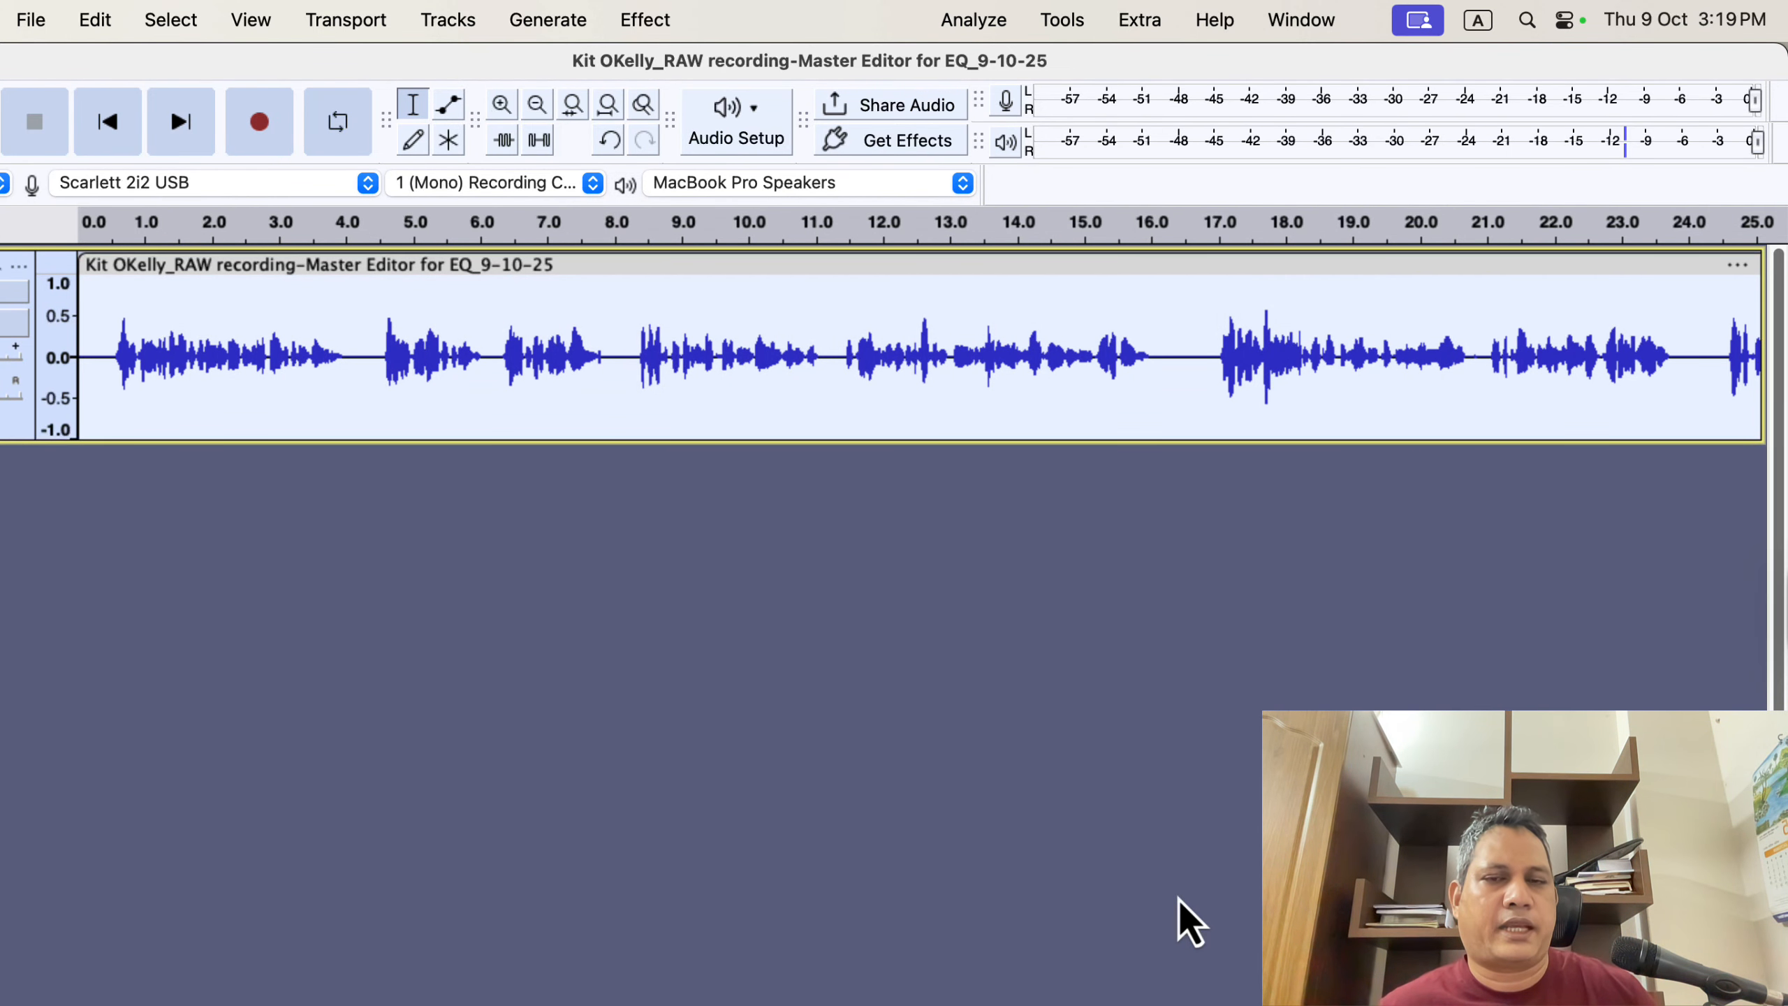
- Run the ACX Check analyzer on the equalized recording and dismiss its results
left_click(972, 19)
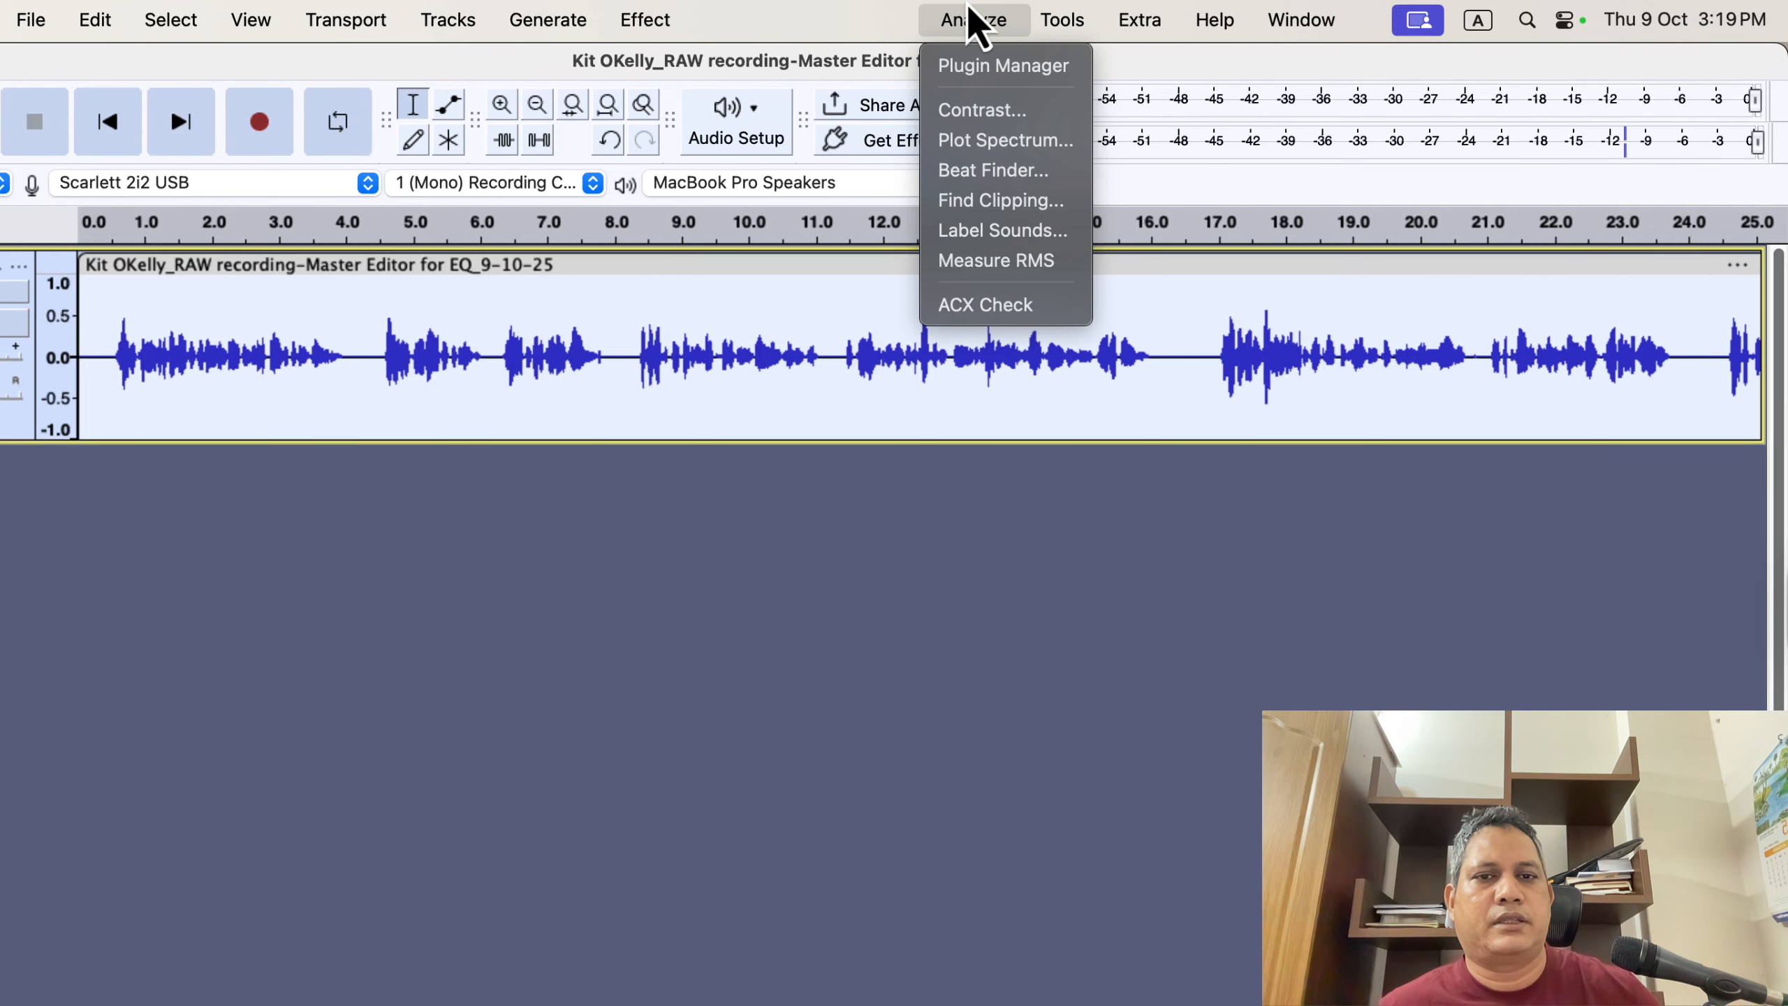
left_click(1069, 308)
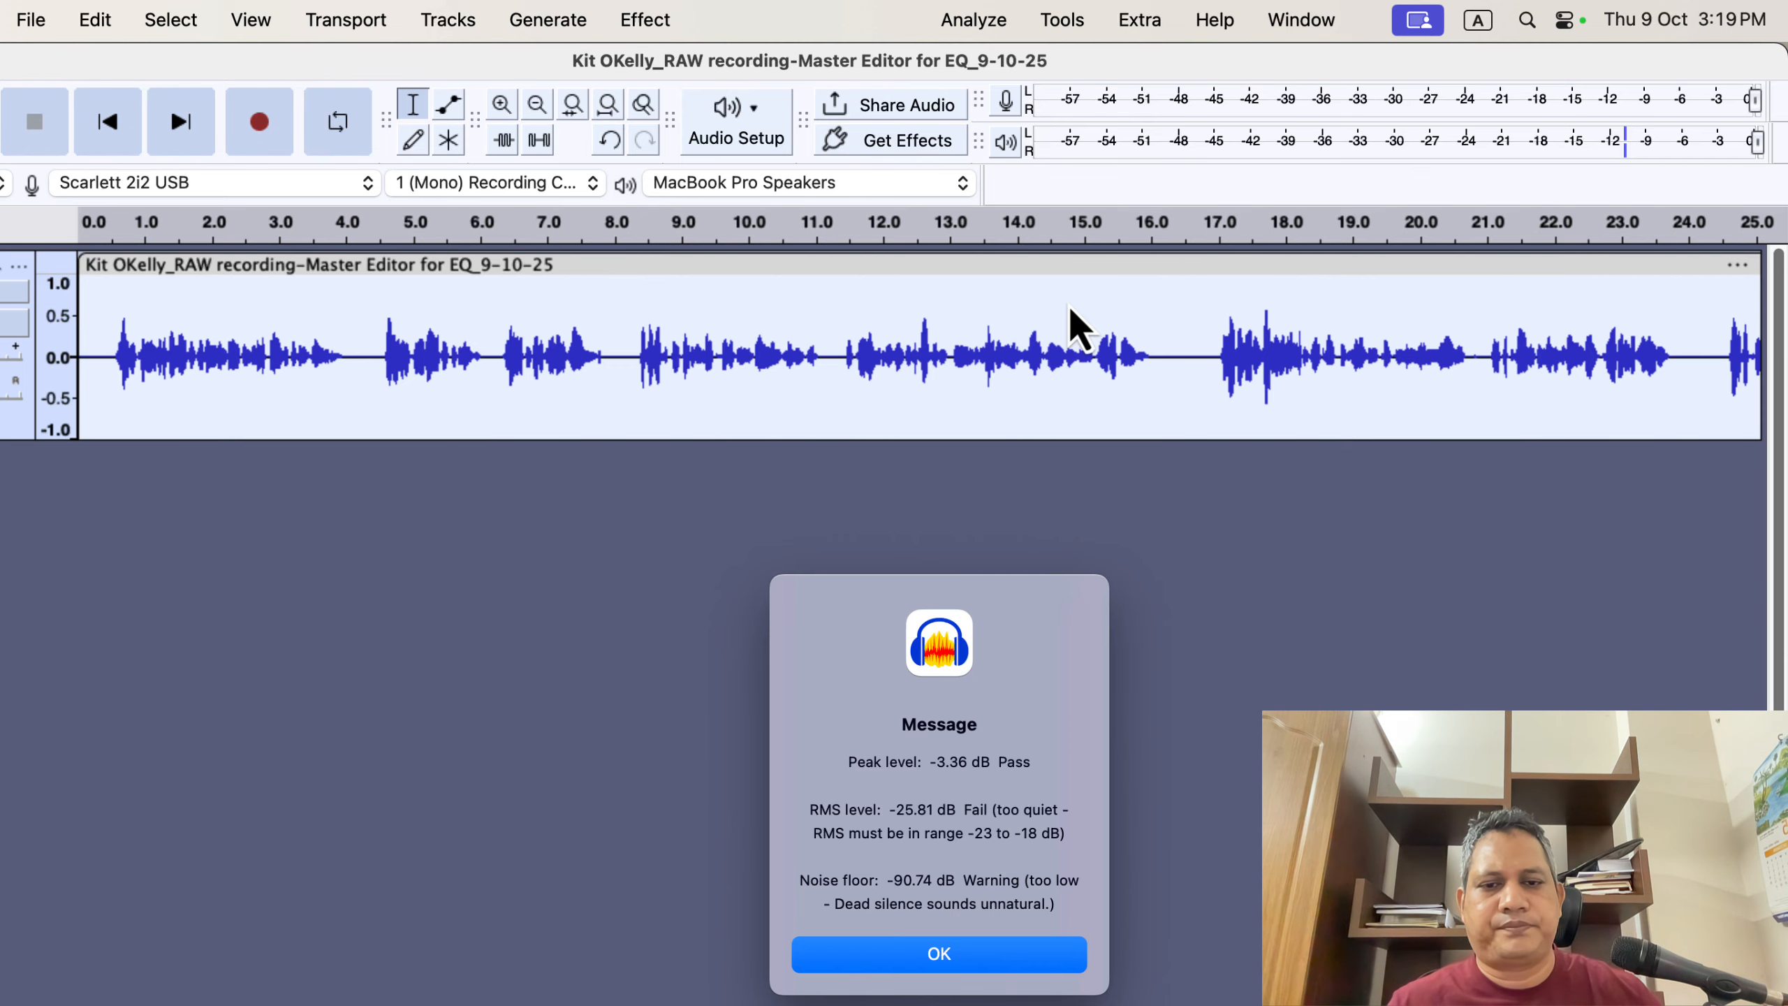
left_click(966, 952)
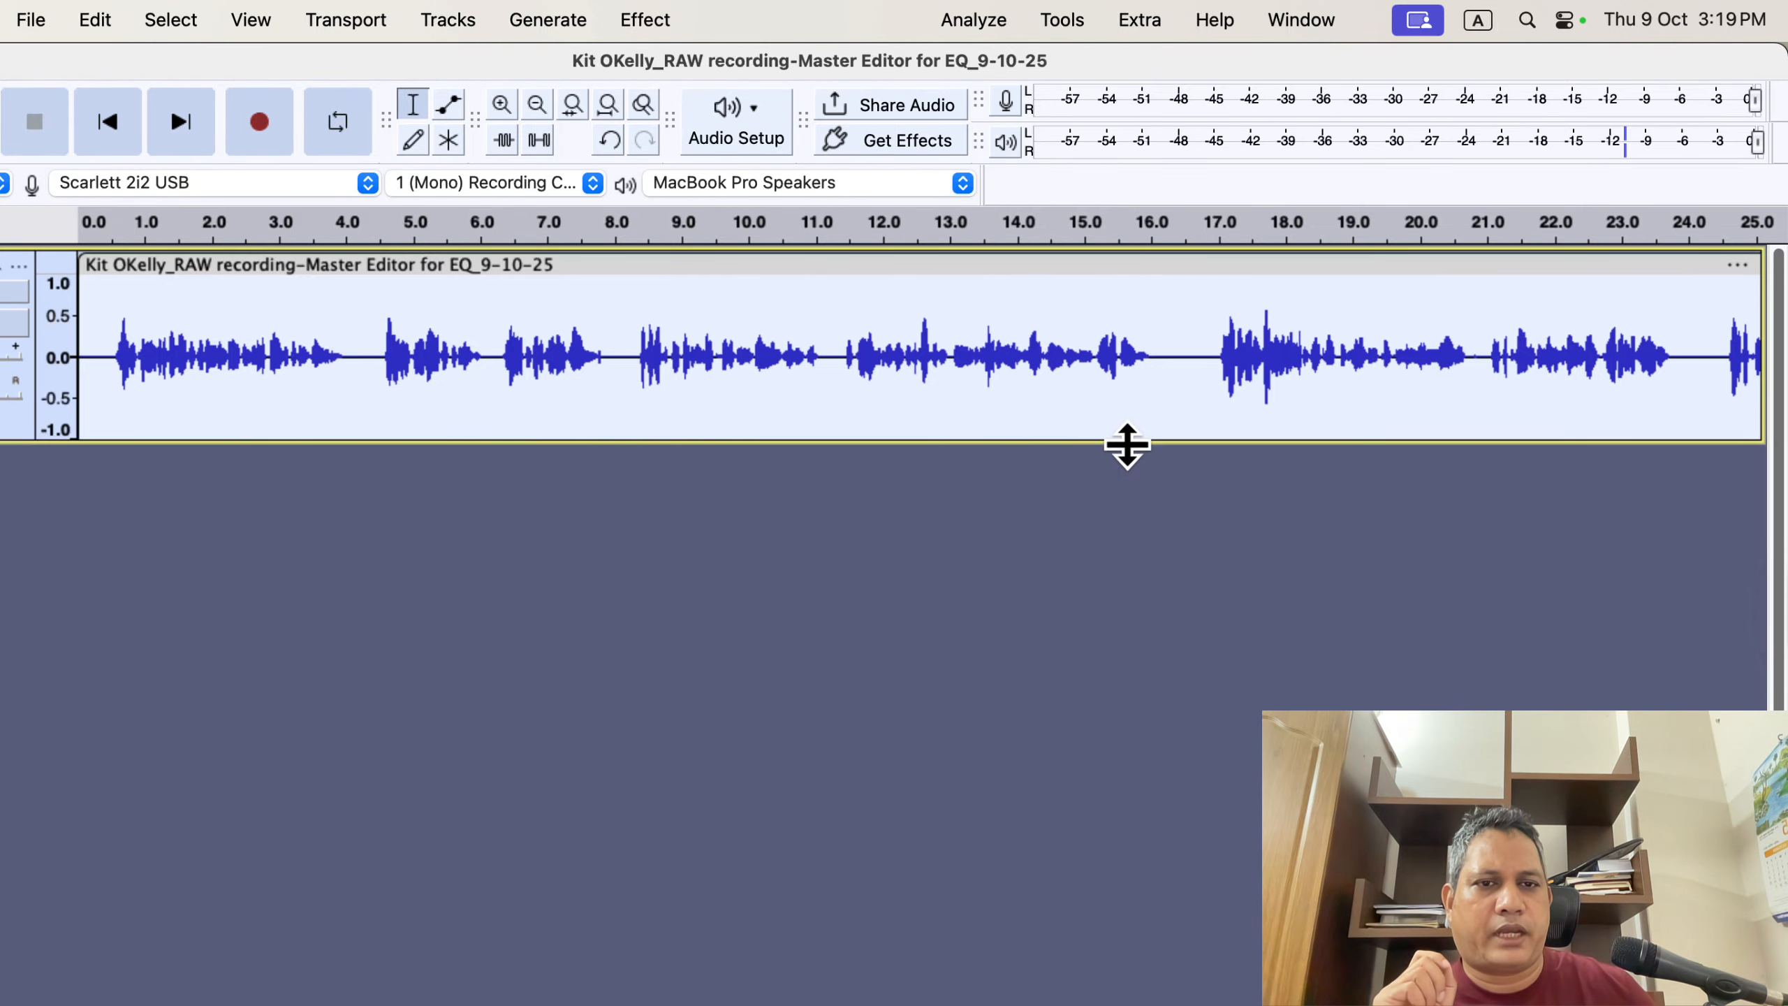
- Scroll along the track and select individual speech passages to inspect them
left_click(1181, 373)
scroll(1169, 377, "right", 5)
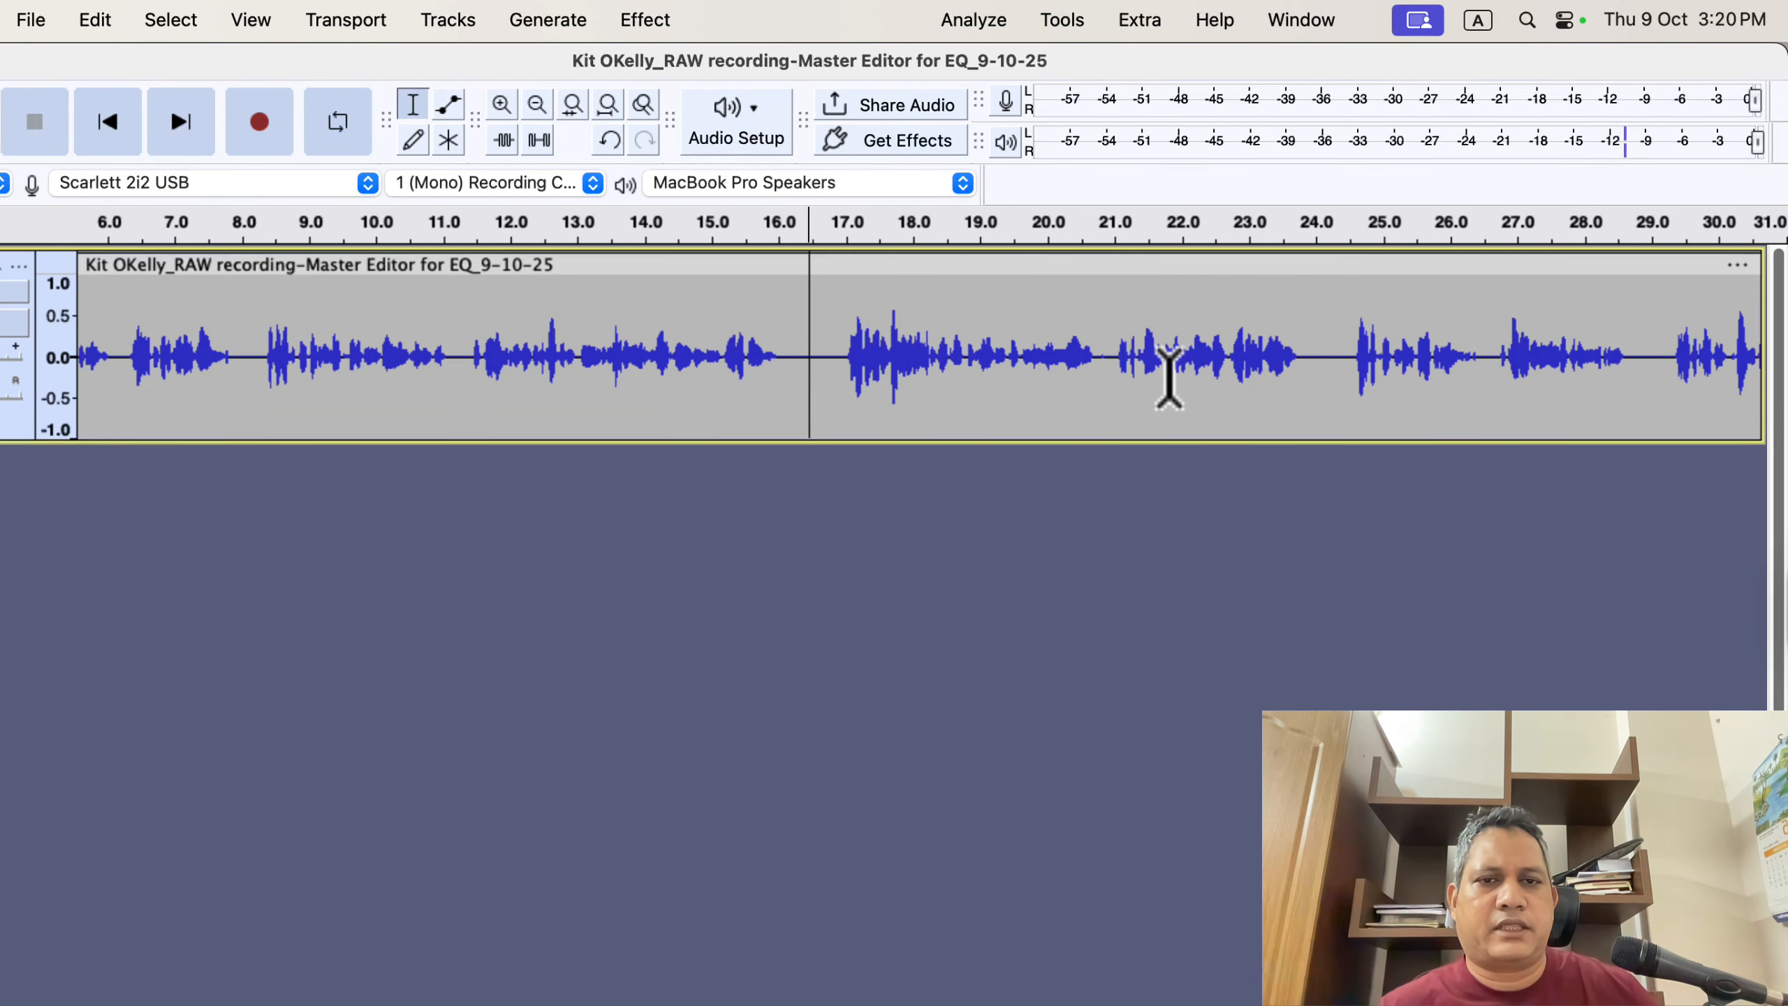
left_click_drag(886, 309, 902, 321)
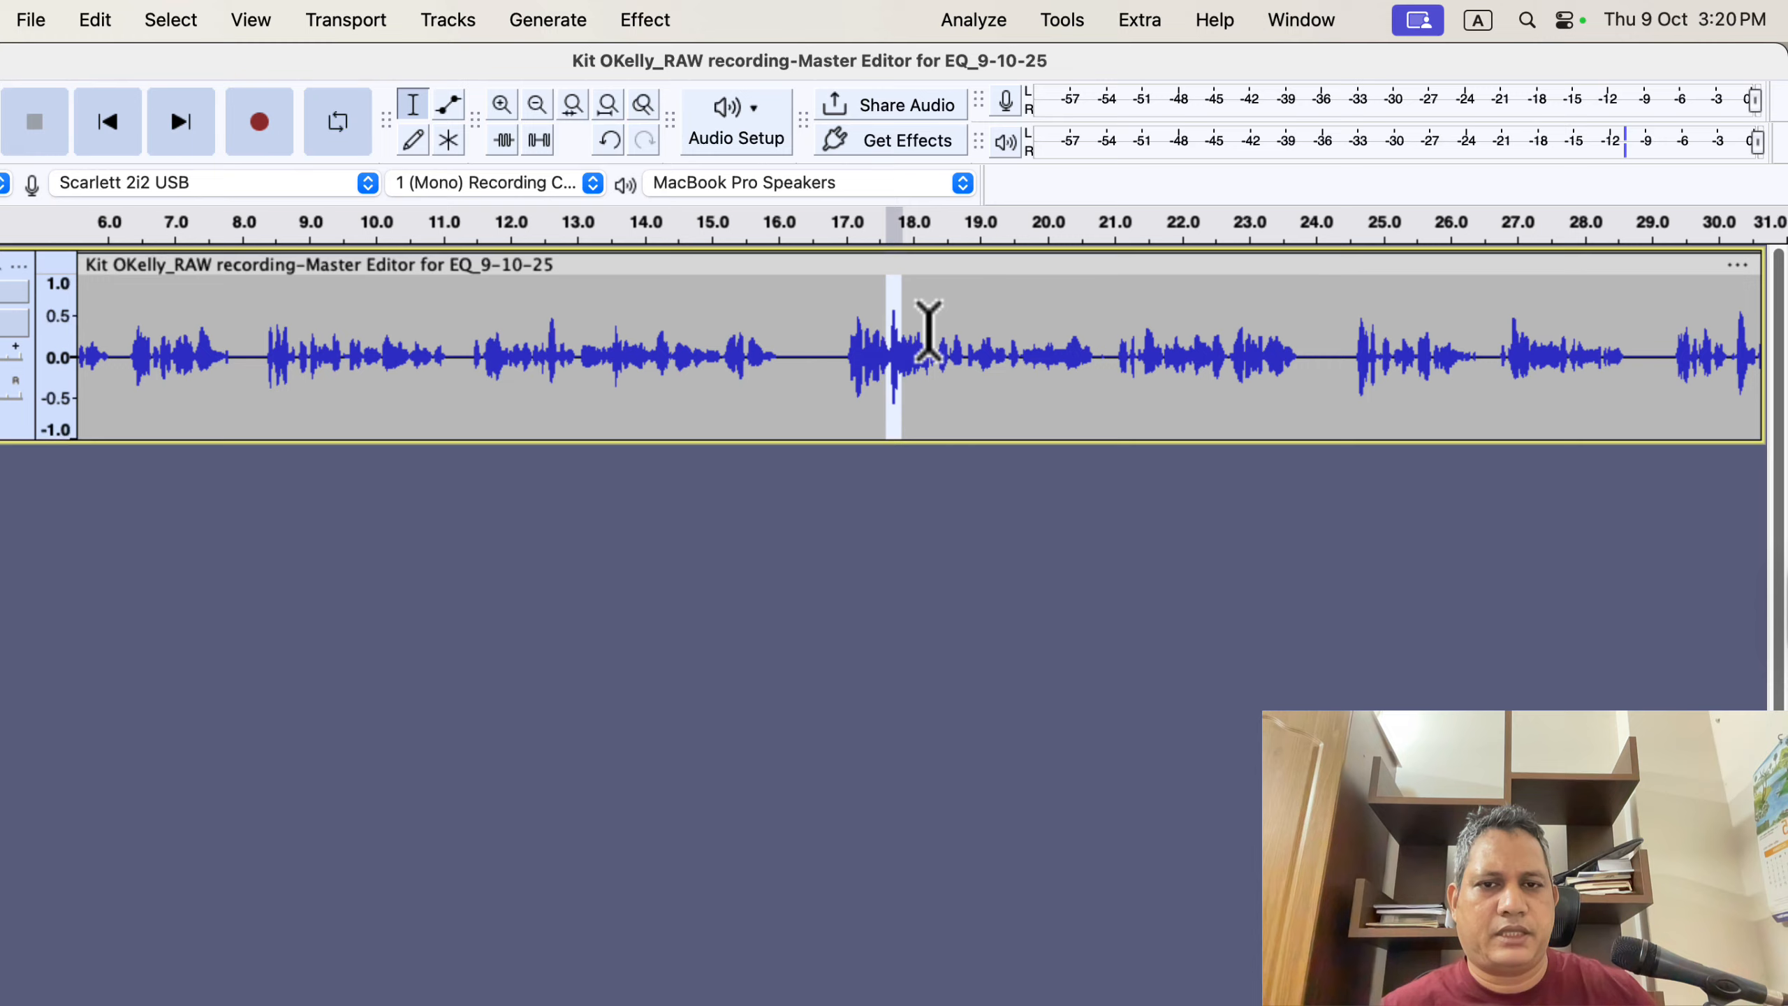
left_click(929, 324)
left_click_drag(681, 347, 724, 343)
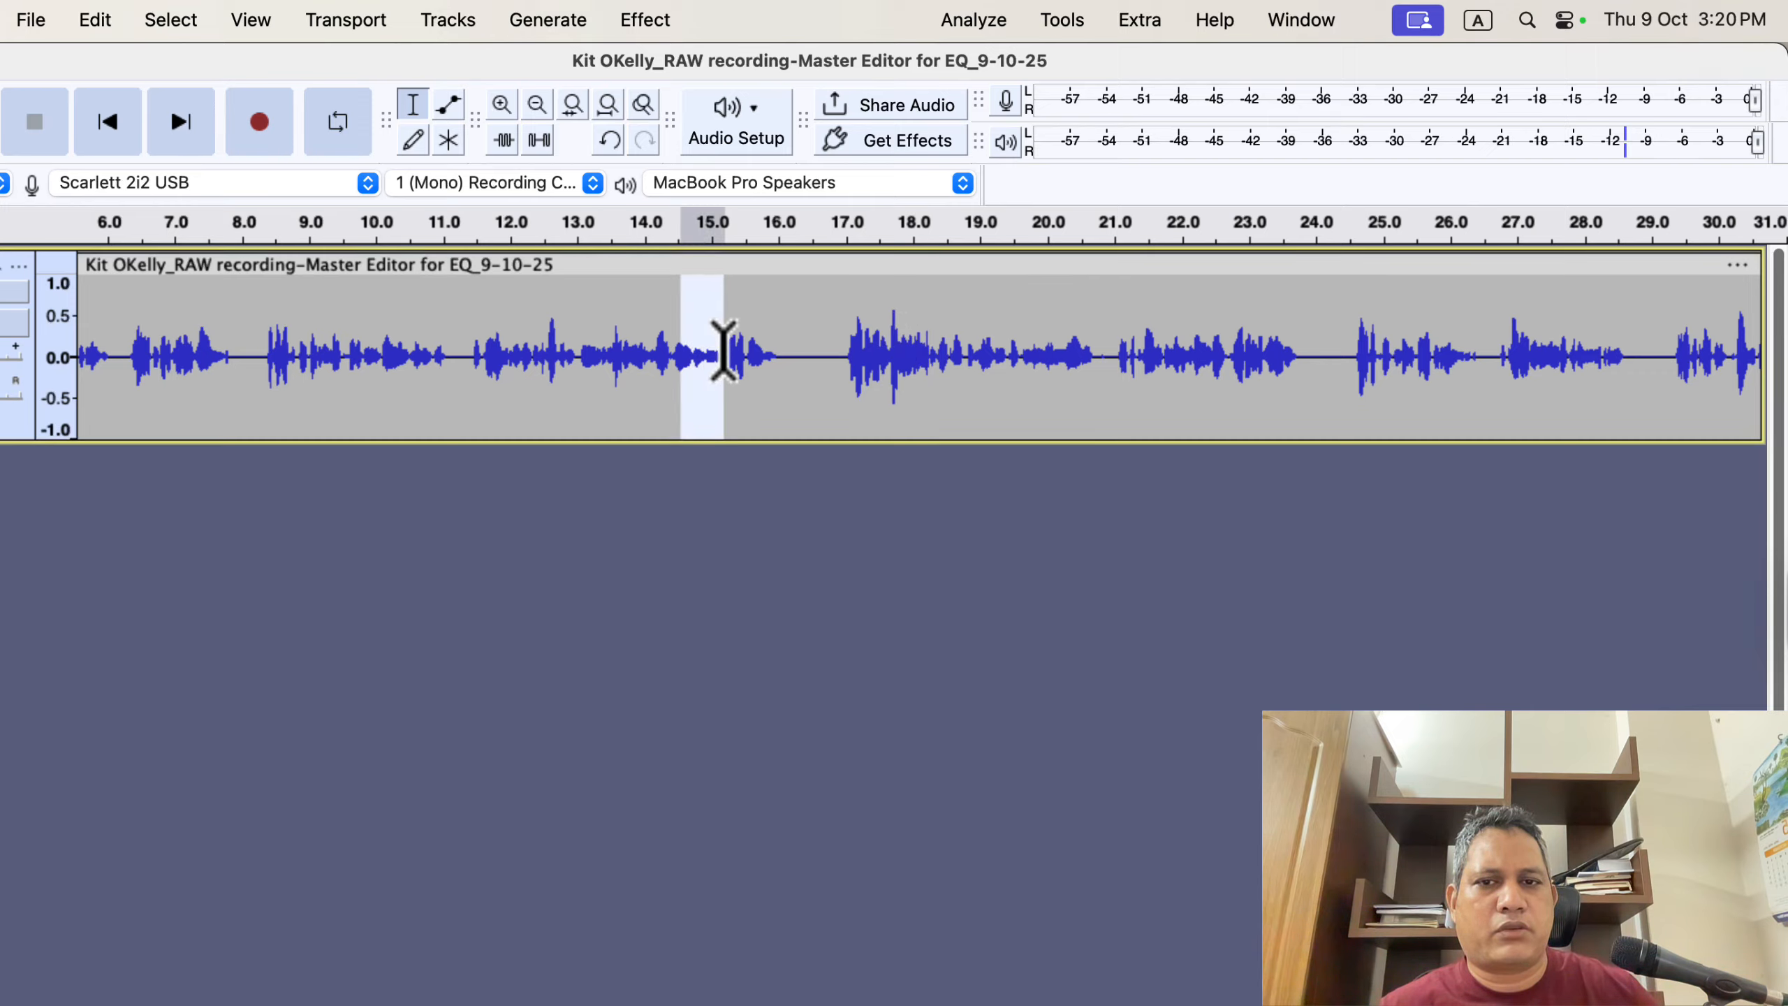
left_click_drag(947, 345, 1043, 350)
left_click(936, 363)
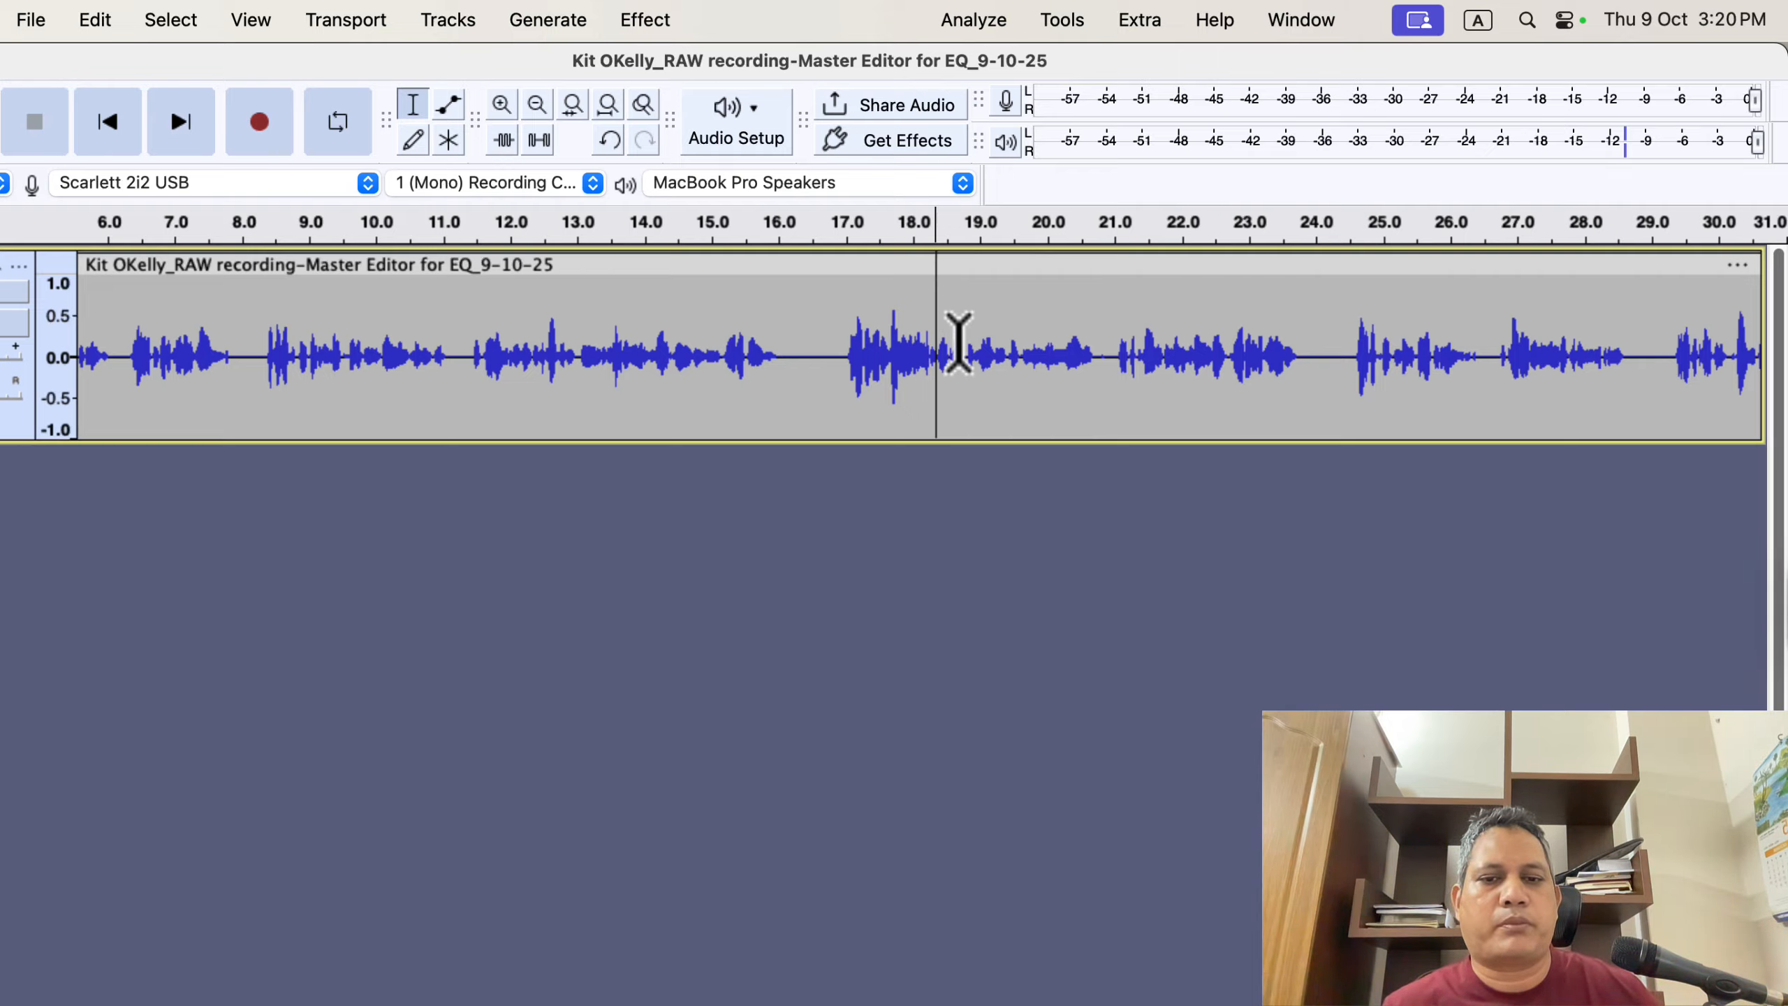
- Select the whole track, open the Compressor effect and load its Lead Vocals factory preset
key("super+a")
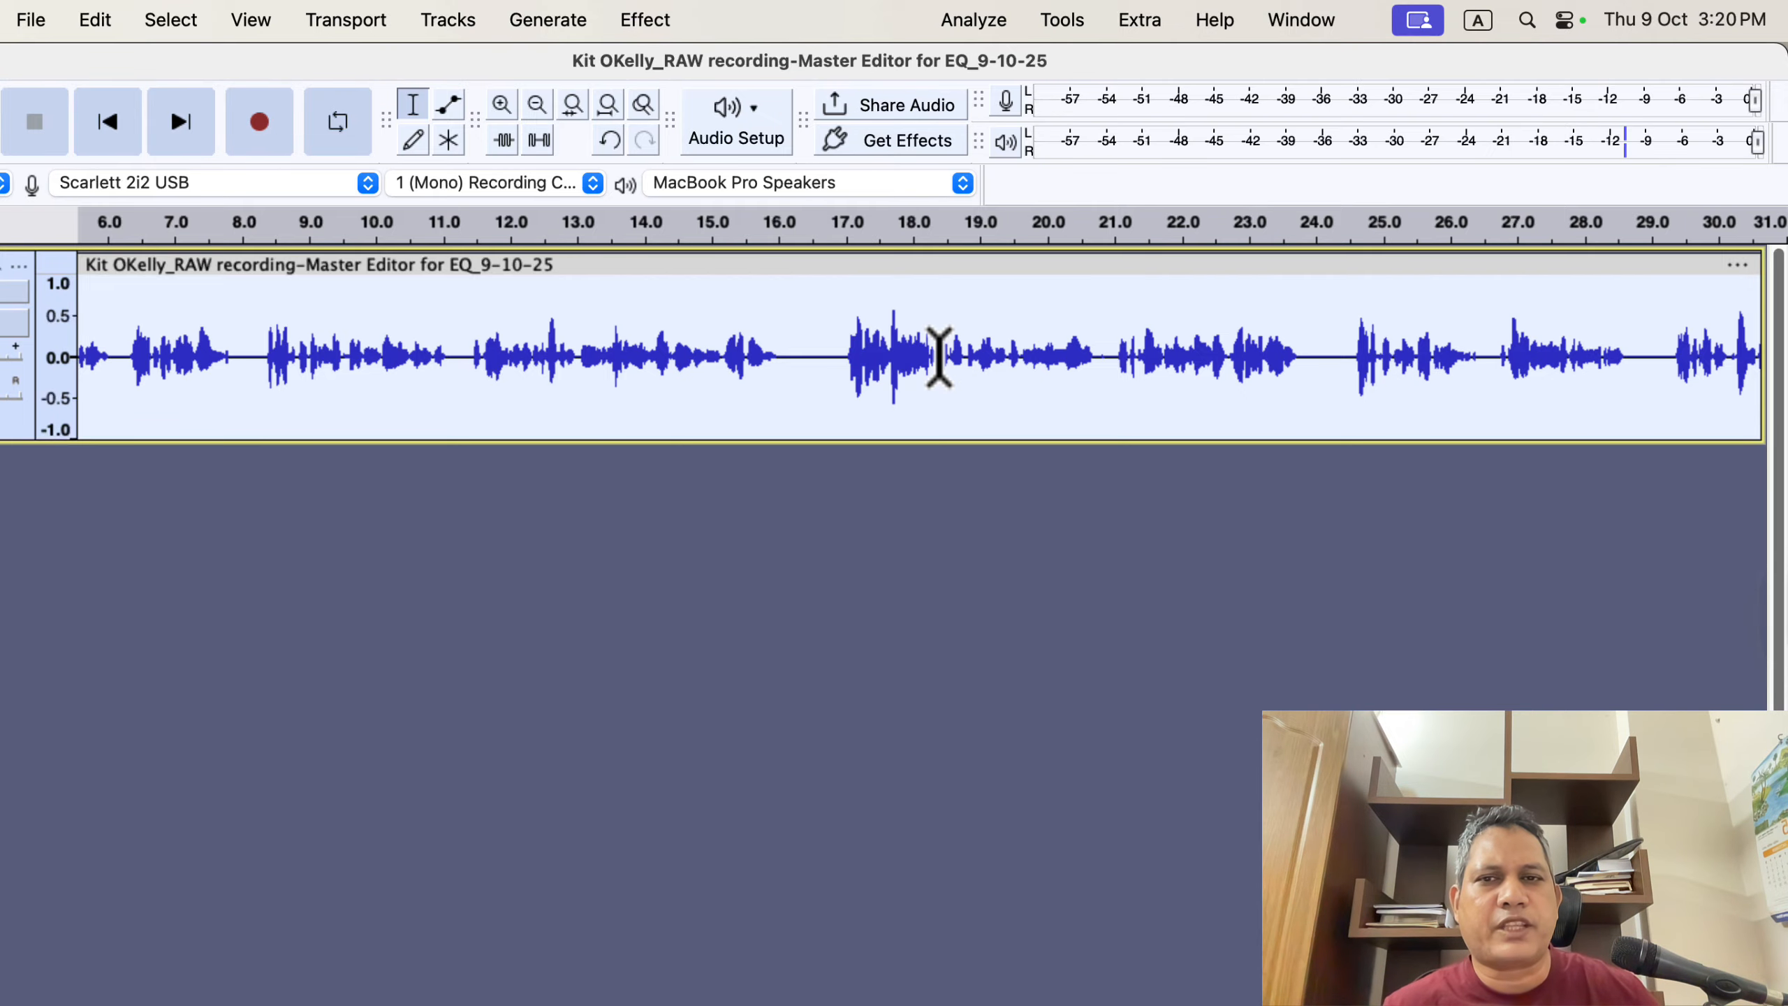
left_click(642, 21)
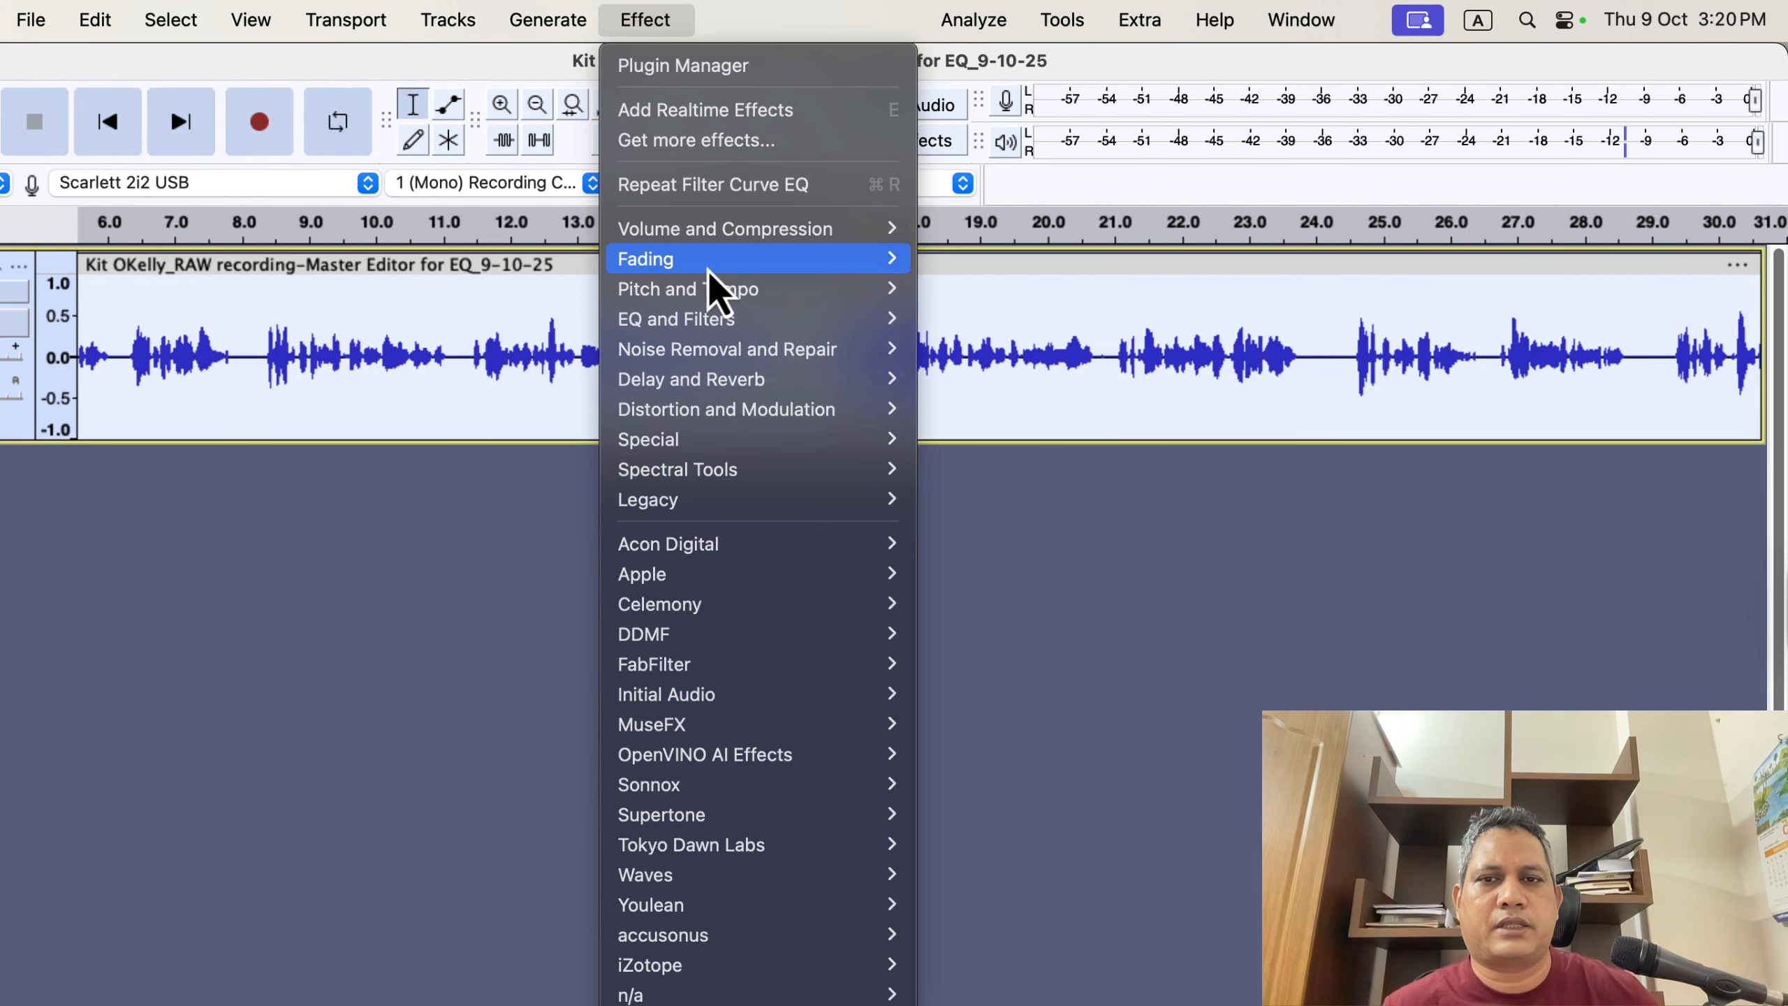
mouse_move(711, 257)
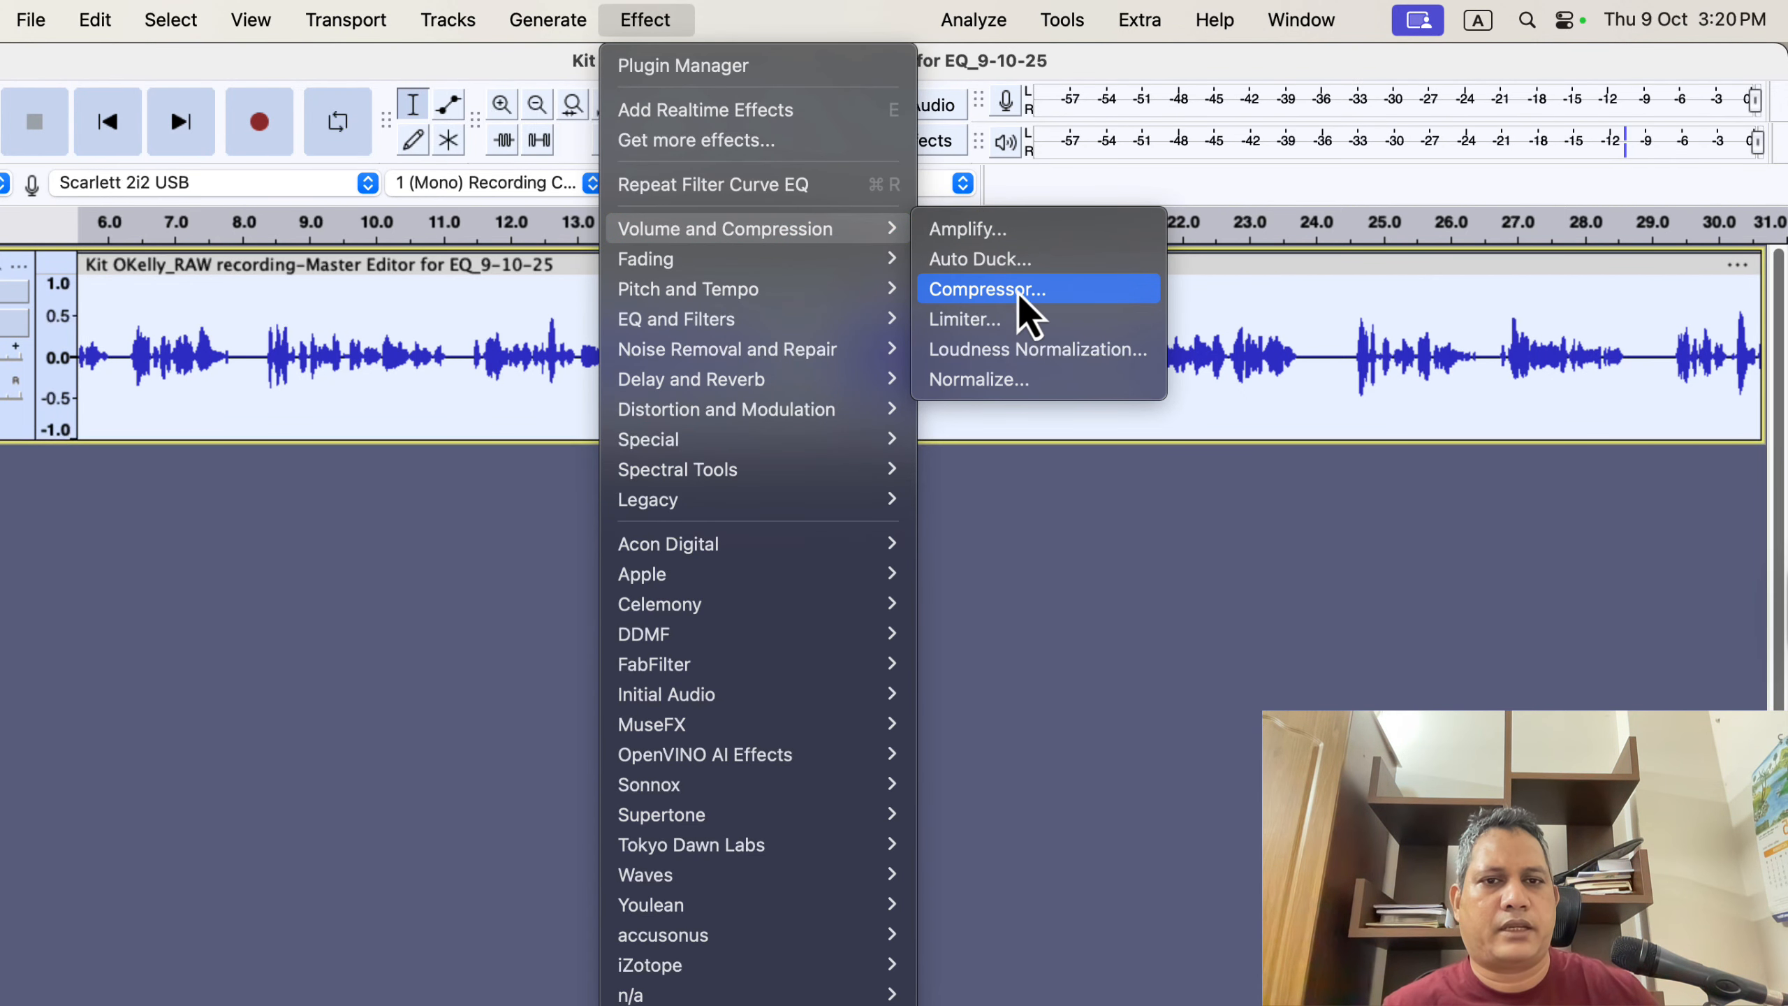
left_click(1073, 291)
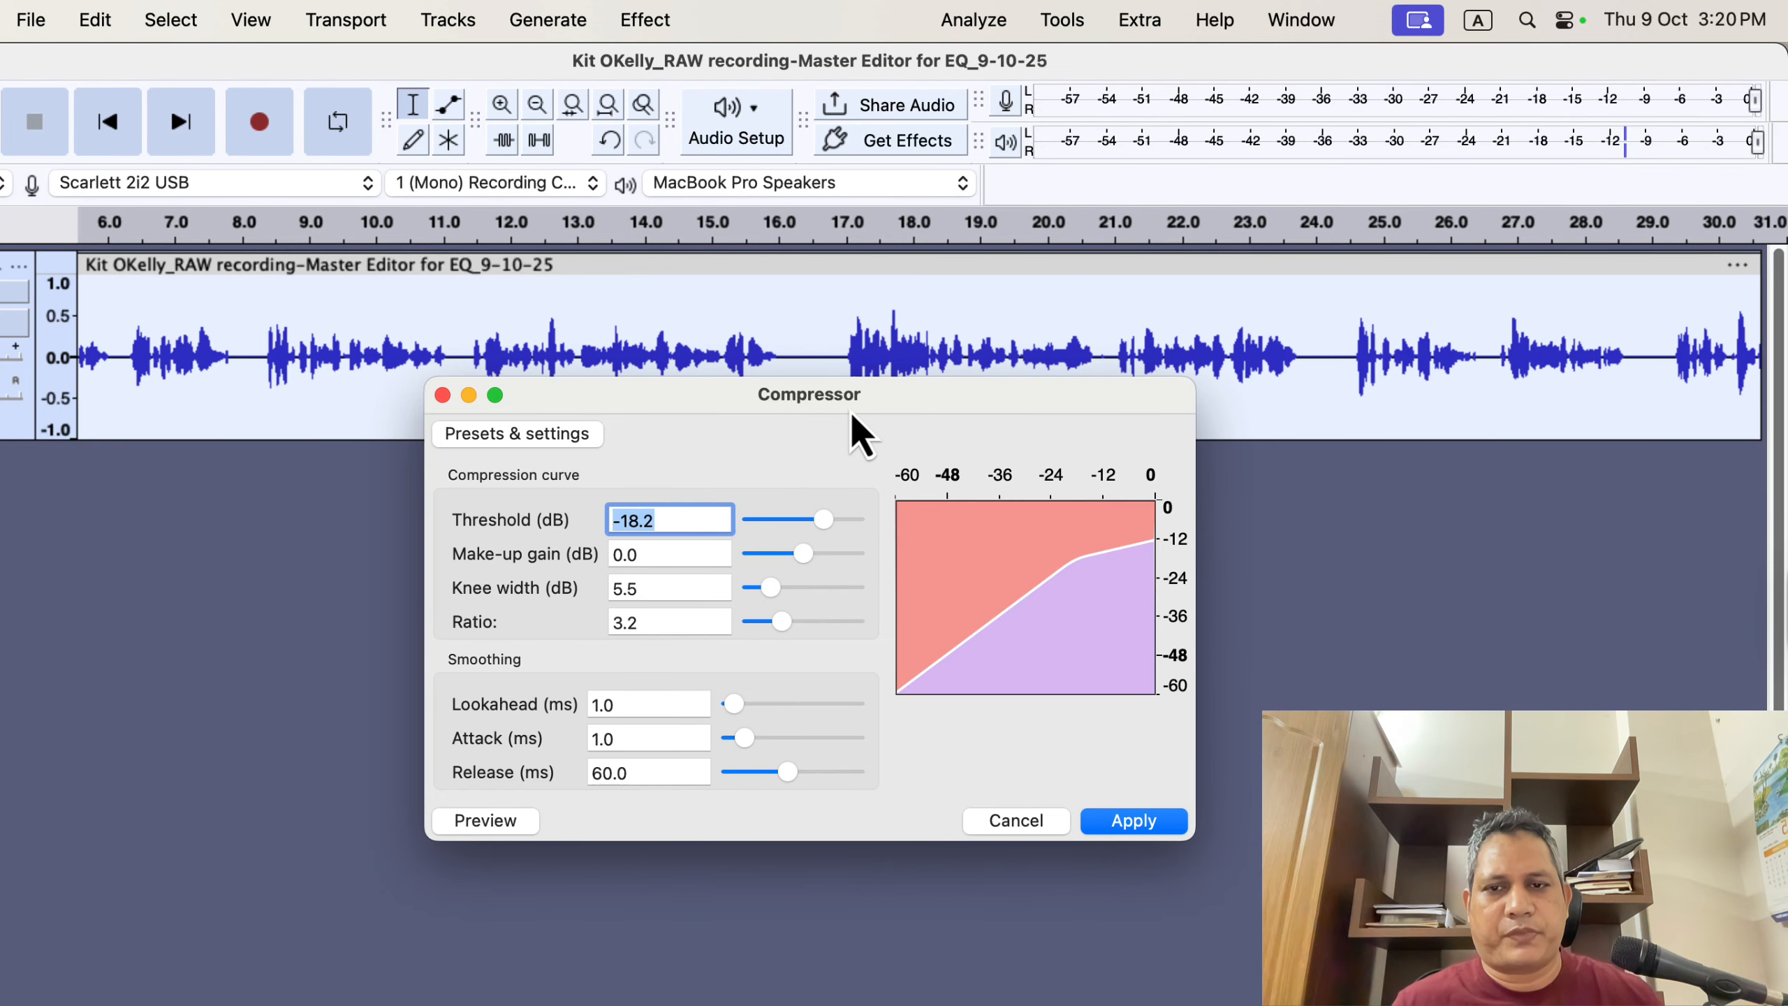
left_click(547, 438)
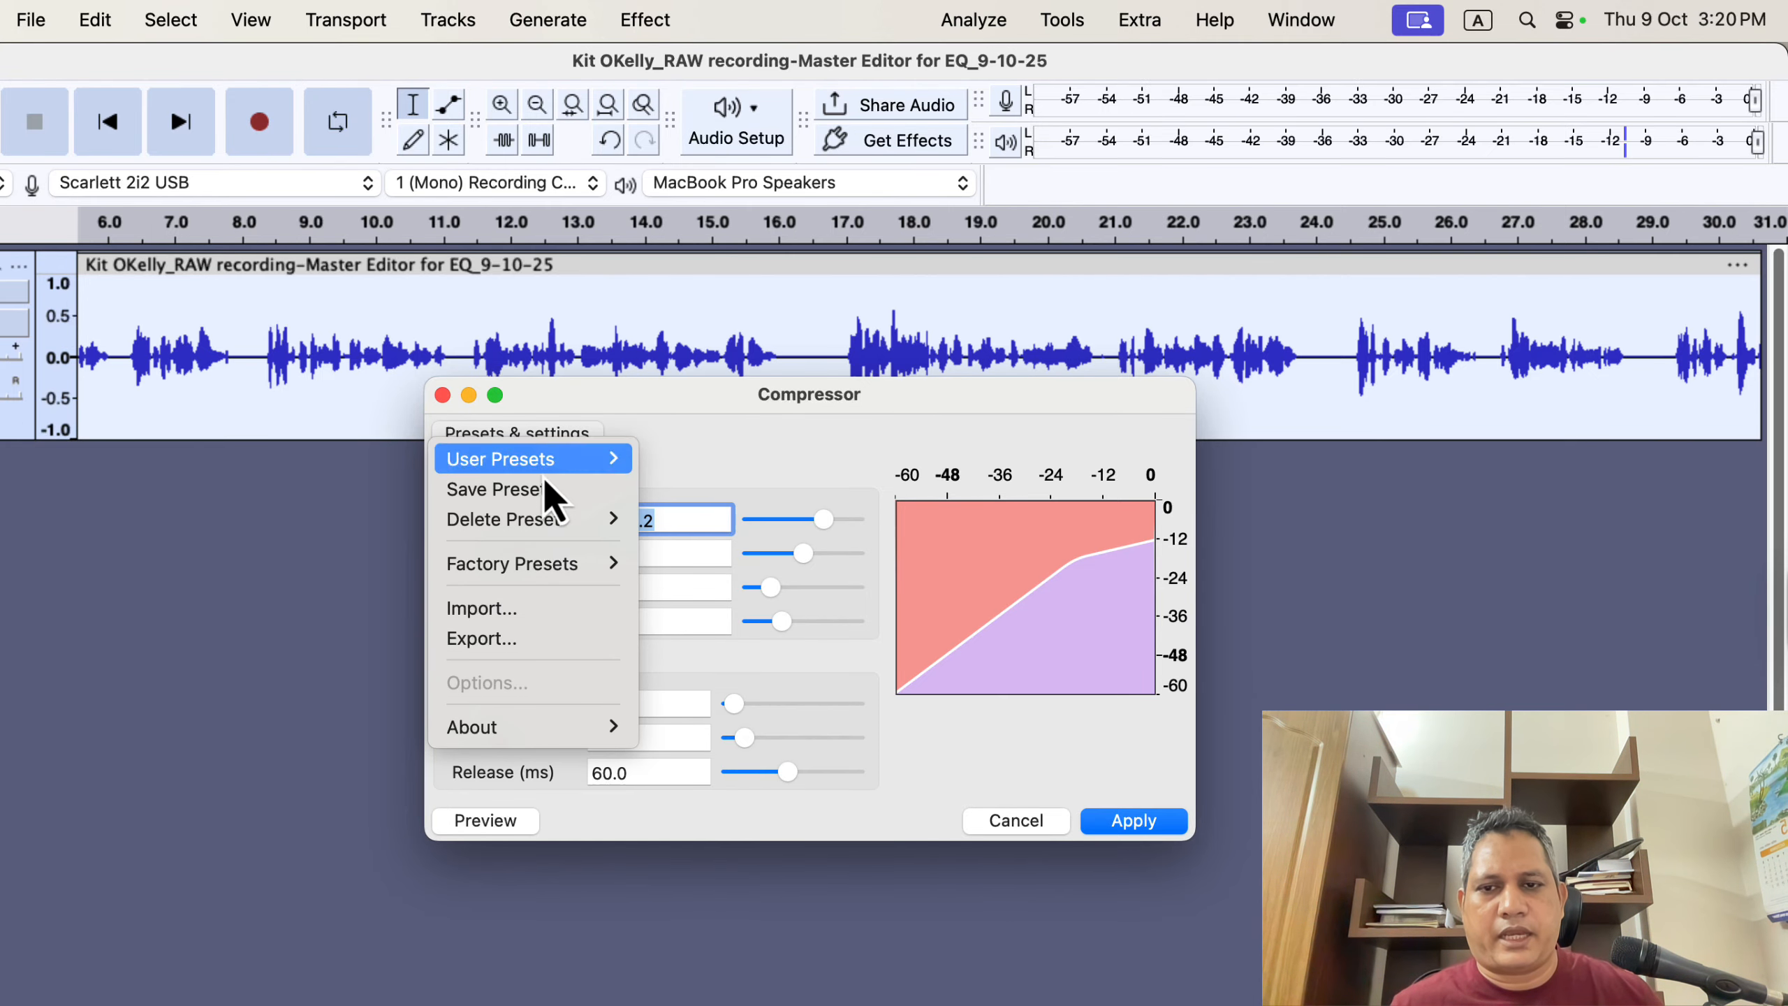
mouse_move(559, 565)
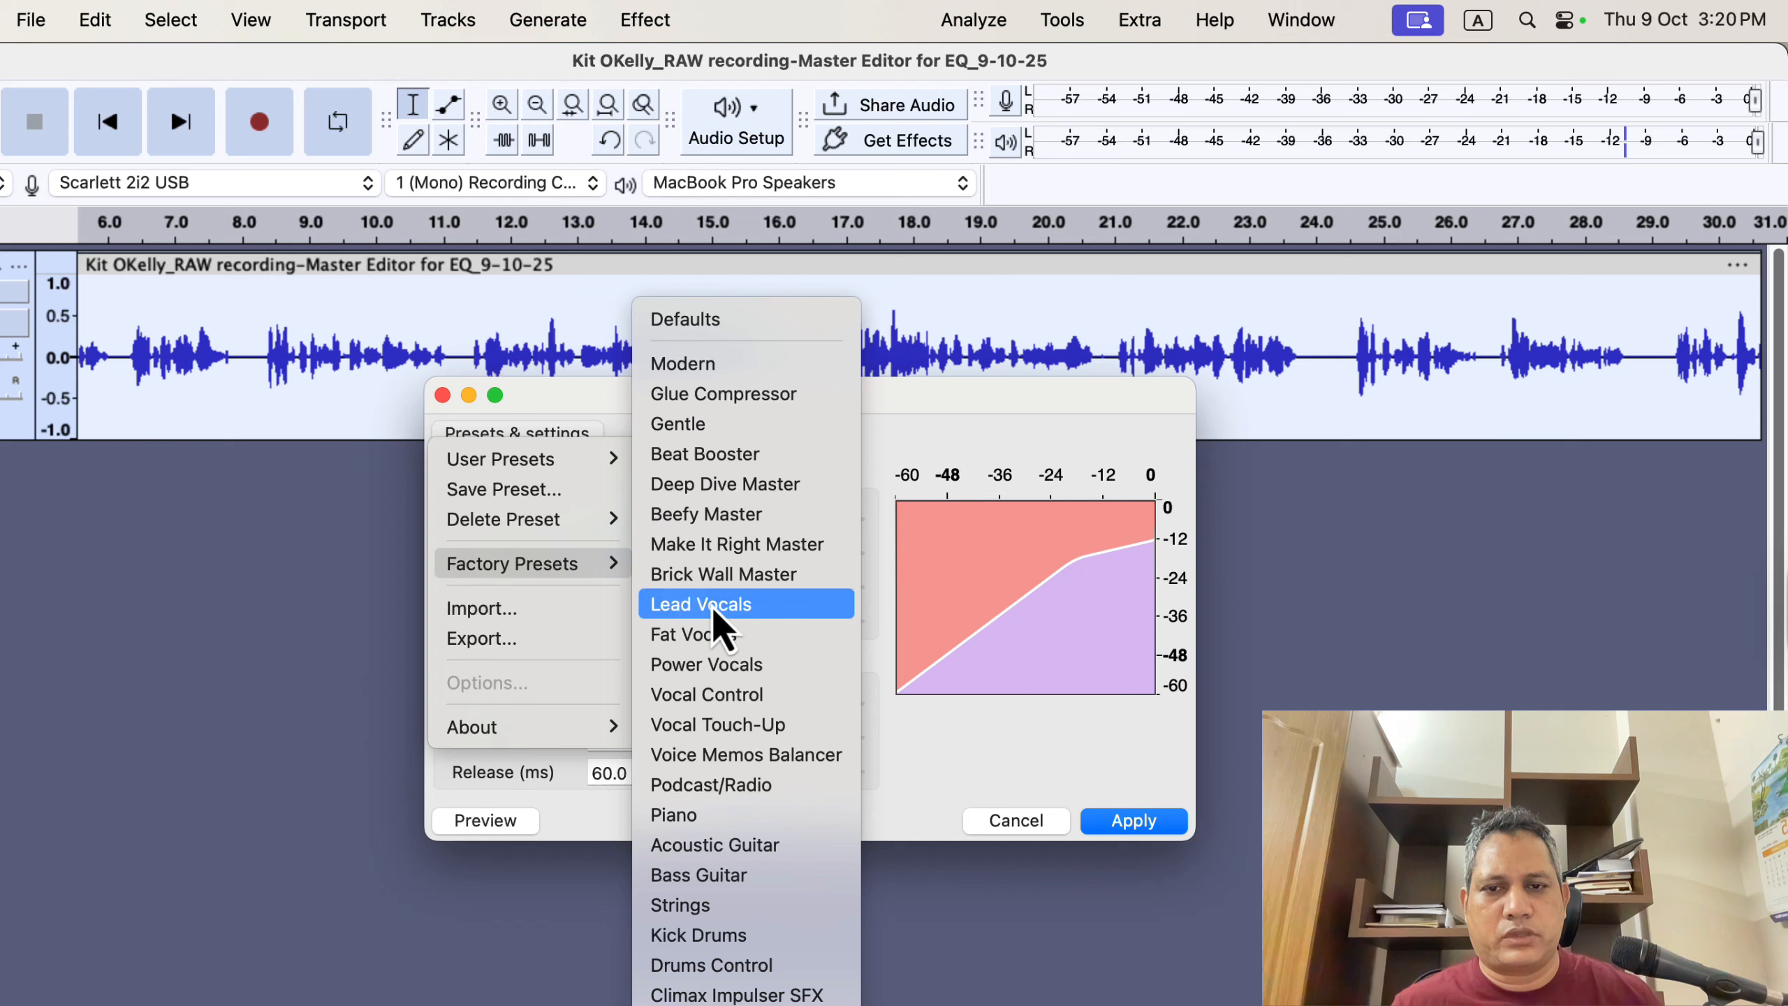
left_click(807, 613)
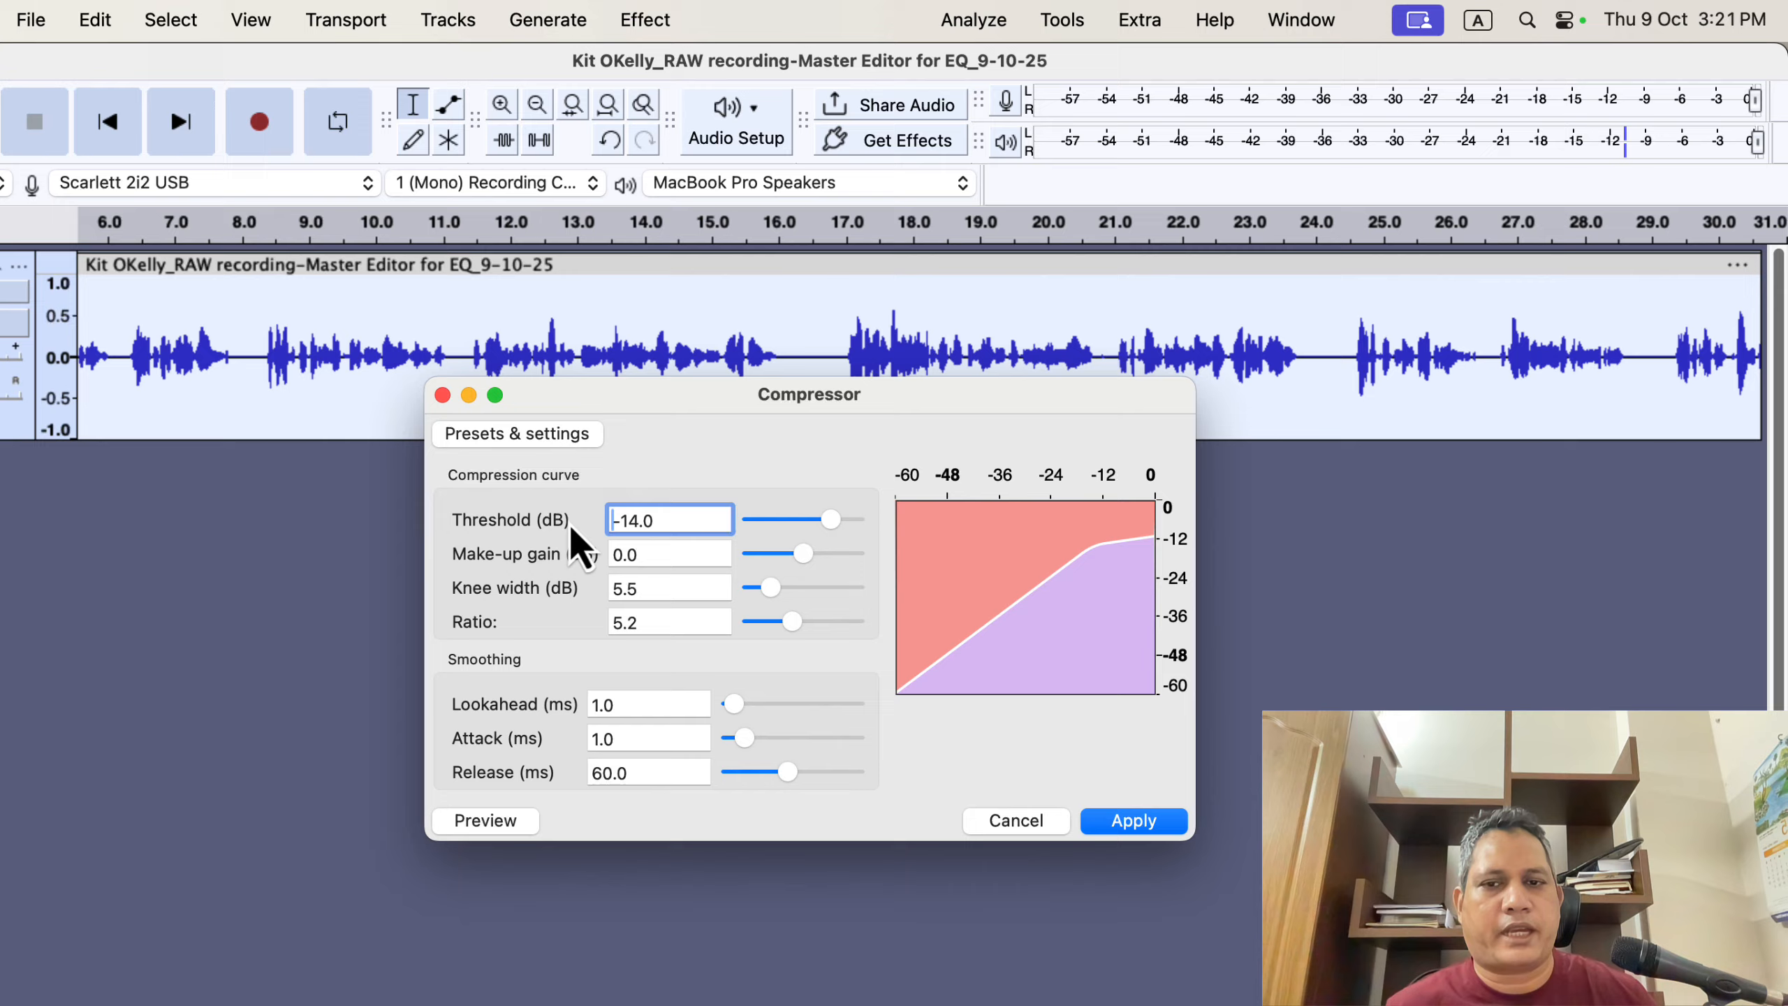
- Set the compressor threshold to -15.5 dB and the ratio to 3.0, then apply the compression
left_click_drag(827, 518, 808, 518)
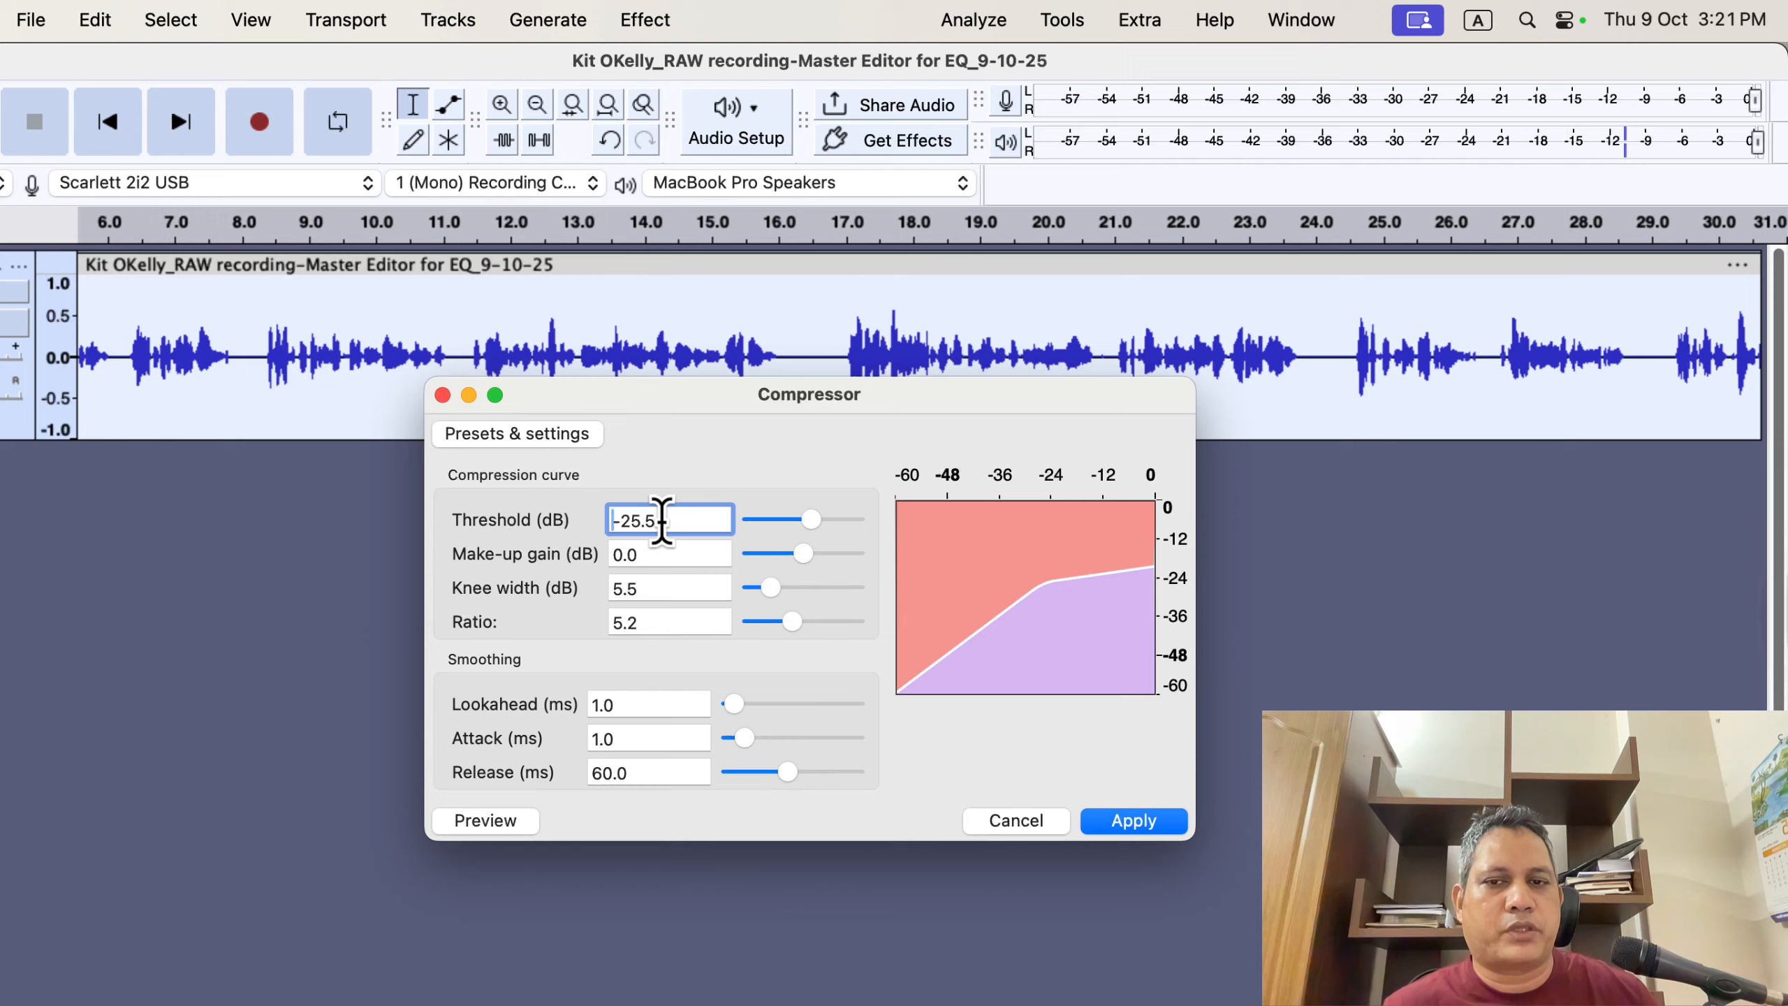
left_click_drag(809, 519, 833, 529)
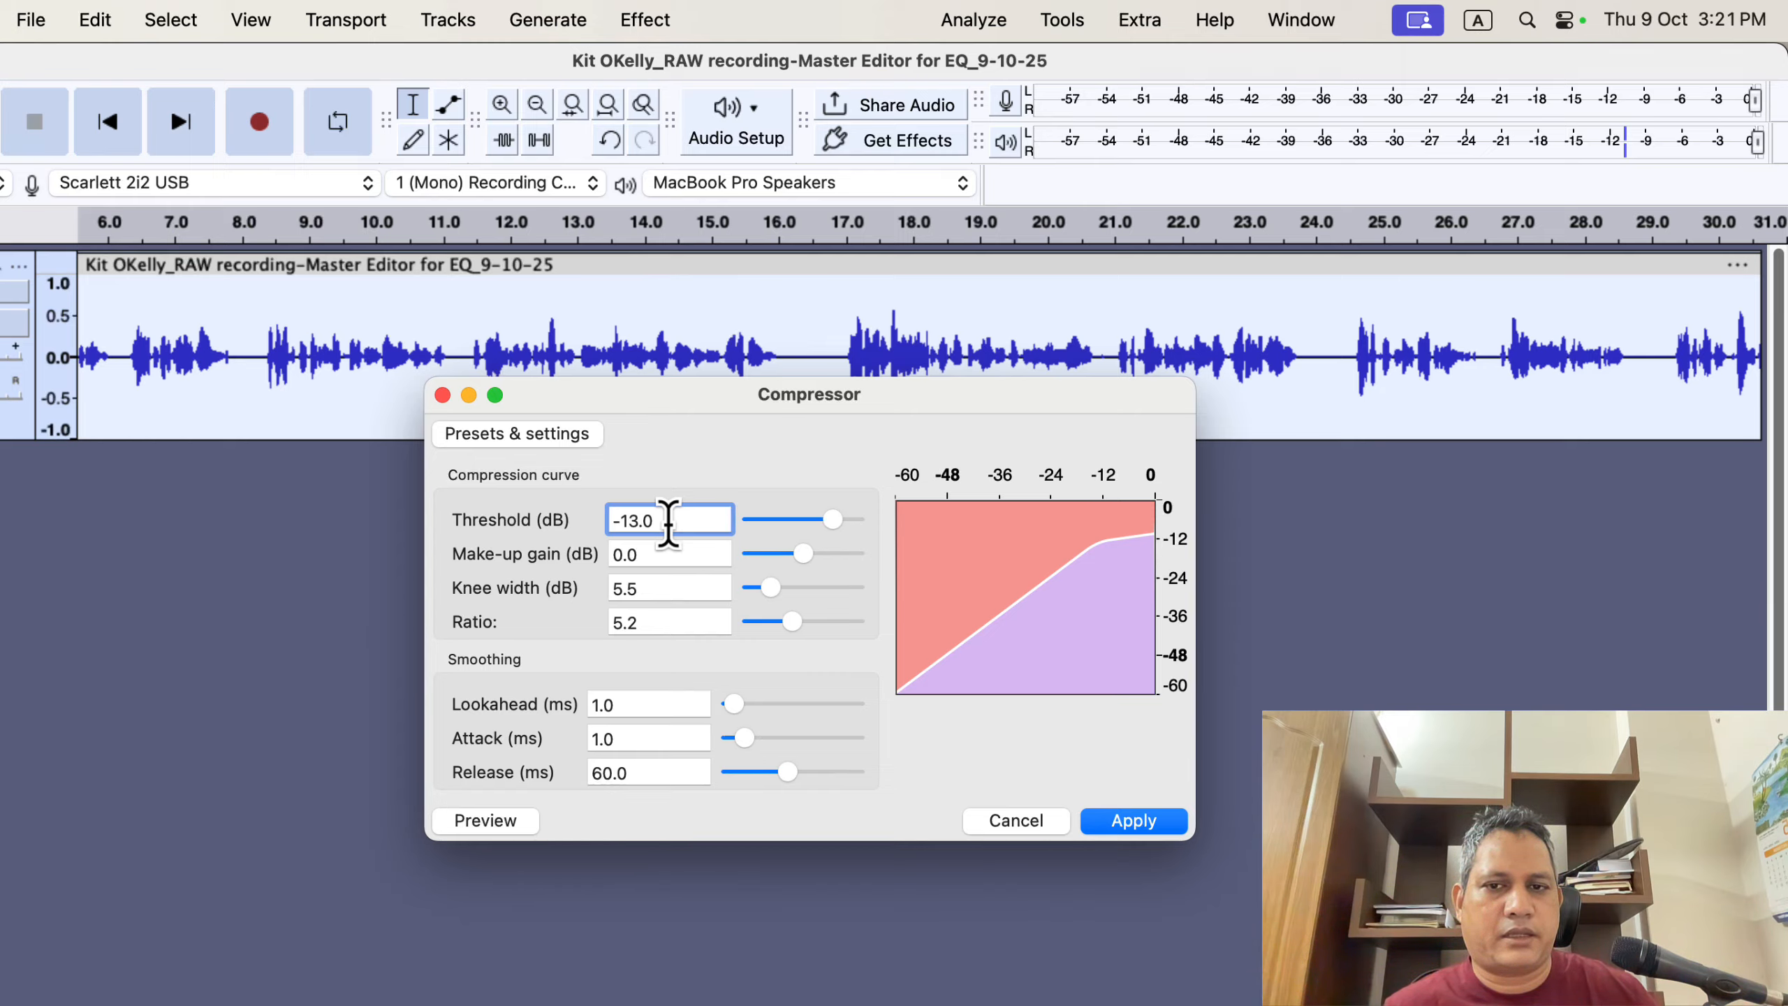
left_click_drag(827, 524, 821, 520)
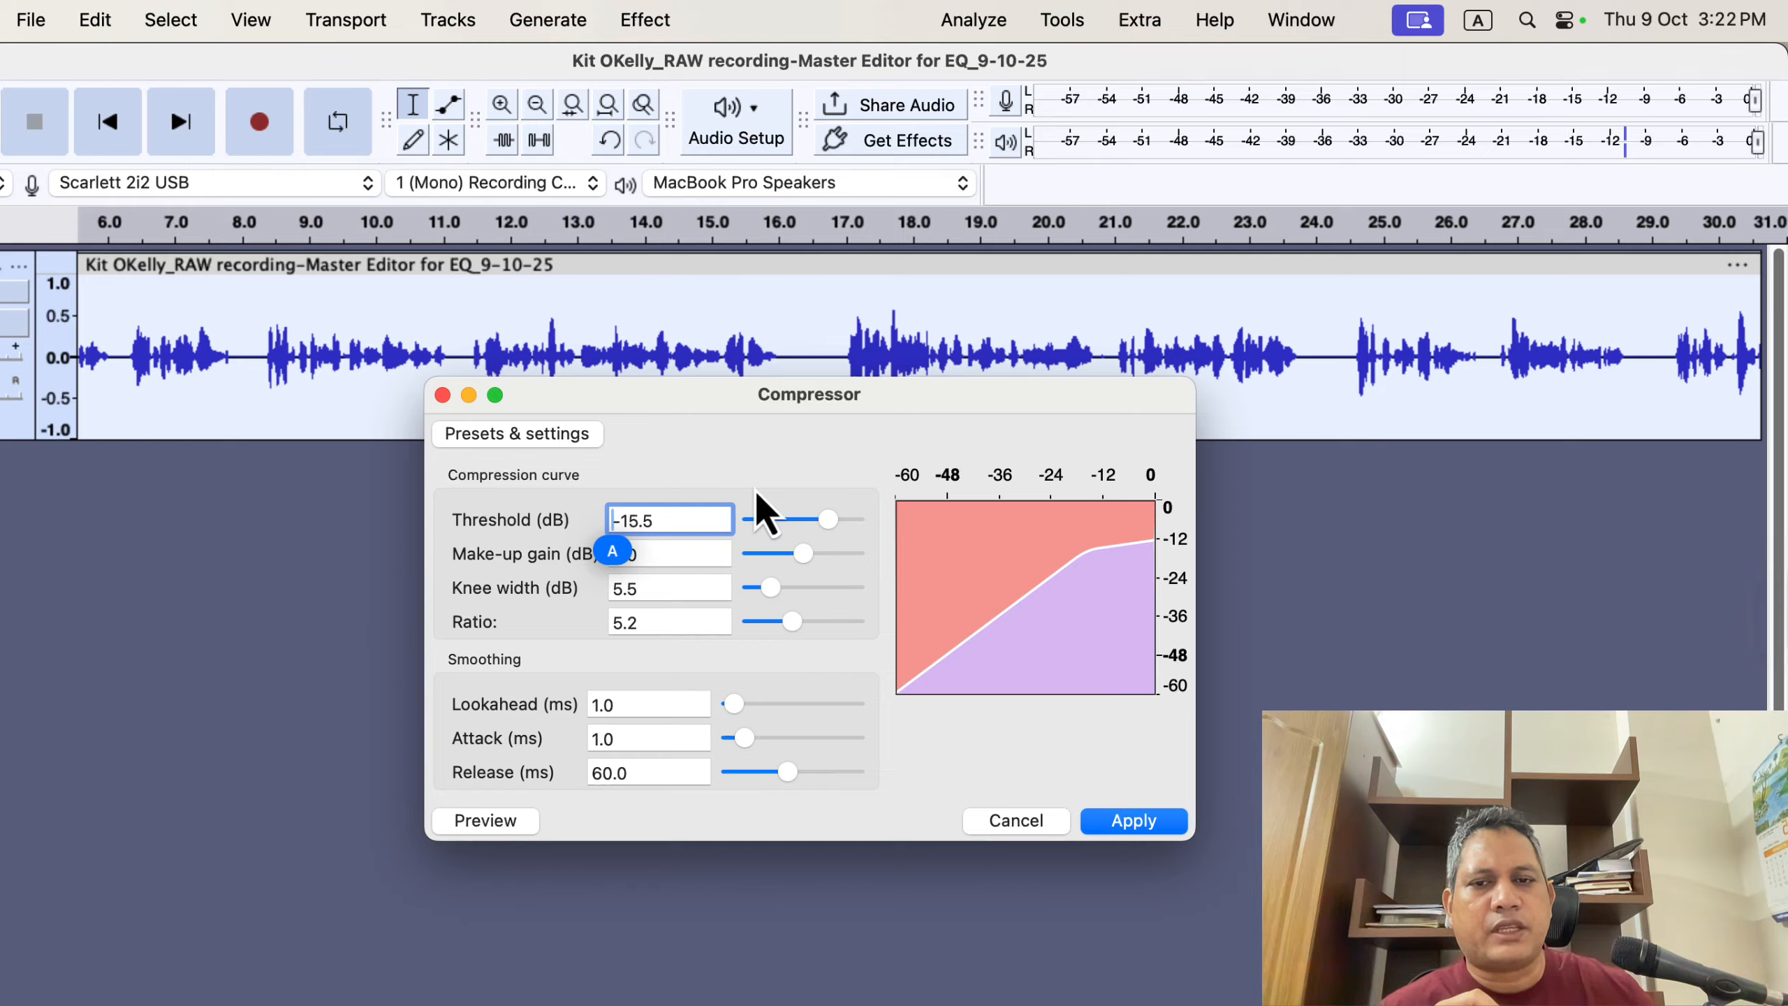
left_click(710, 522)
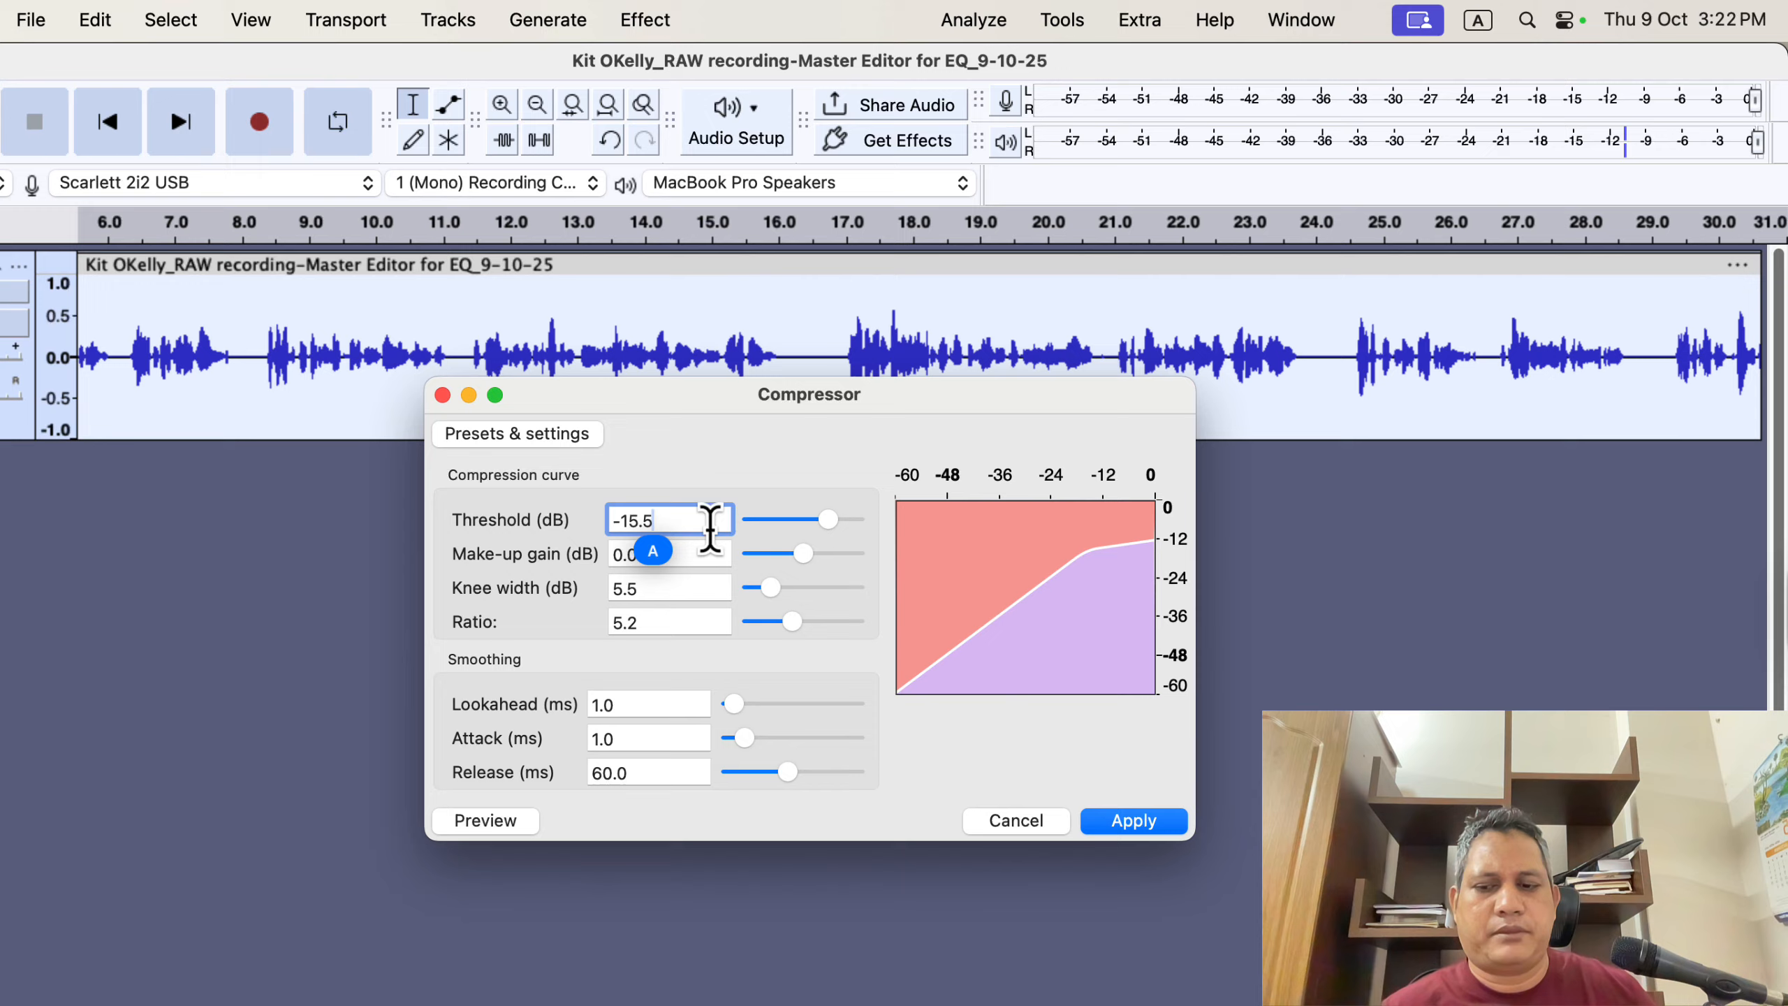
left_click(679, 623)
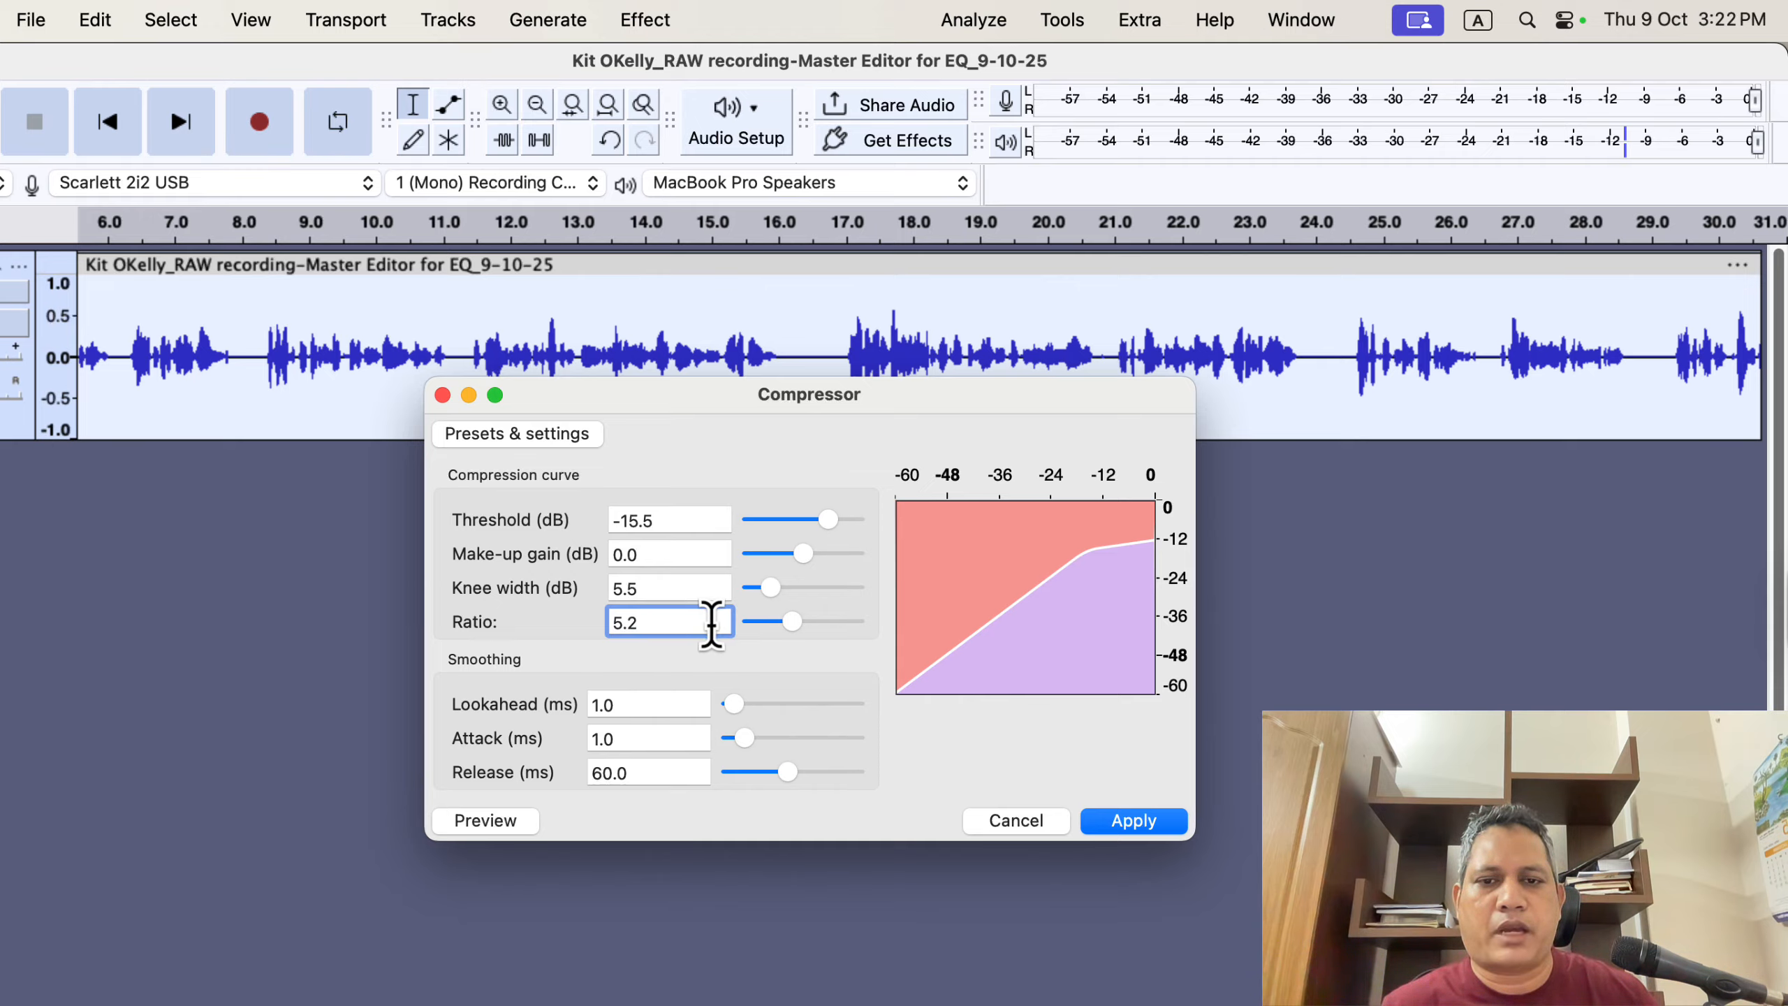
mouse_move(792, 623)
left_mouse_down()
mouse_move(767, 622)
mouse_move(787, 621)
left_mouse_up()
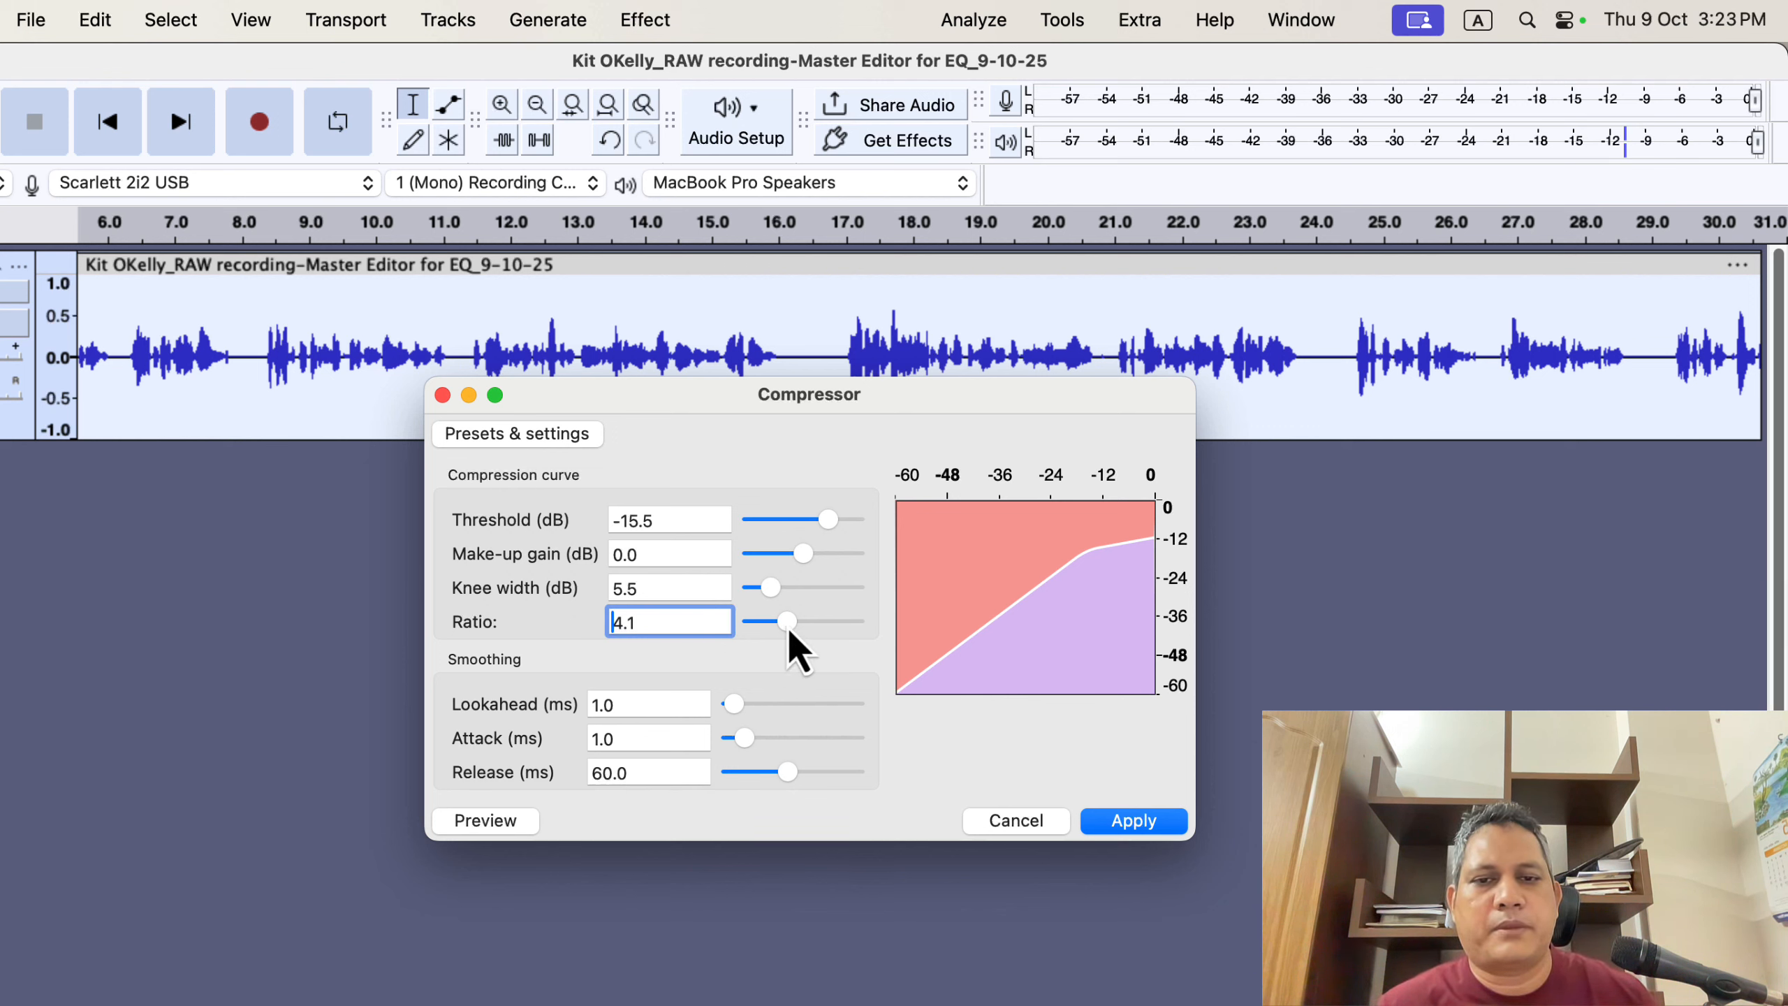
left_click_drag(787, 625, 778, 624)
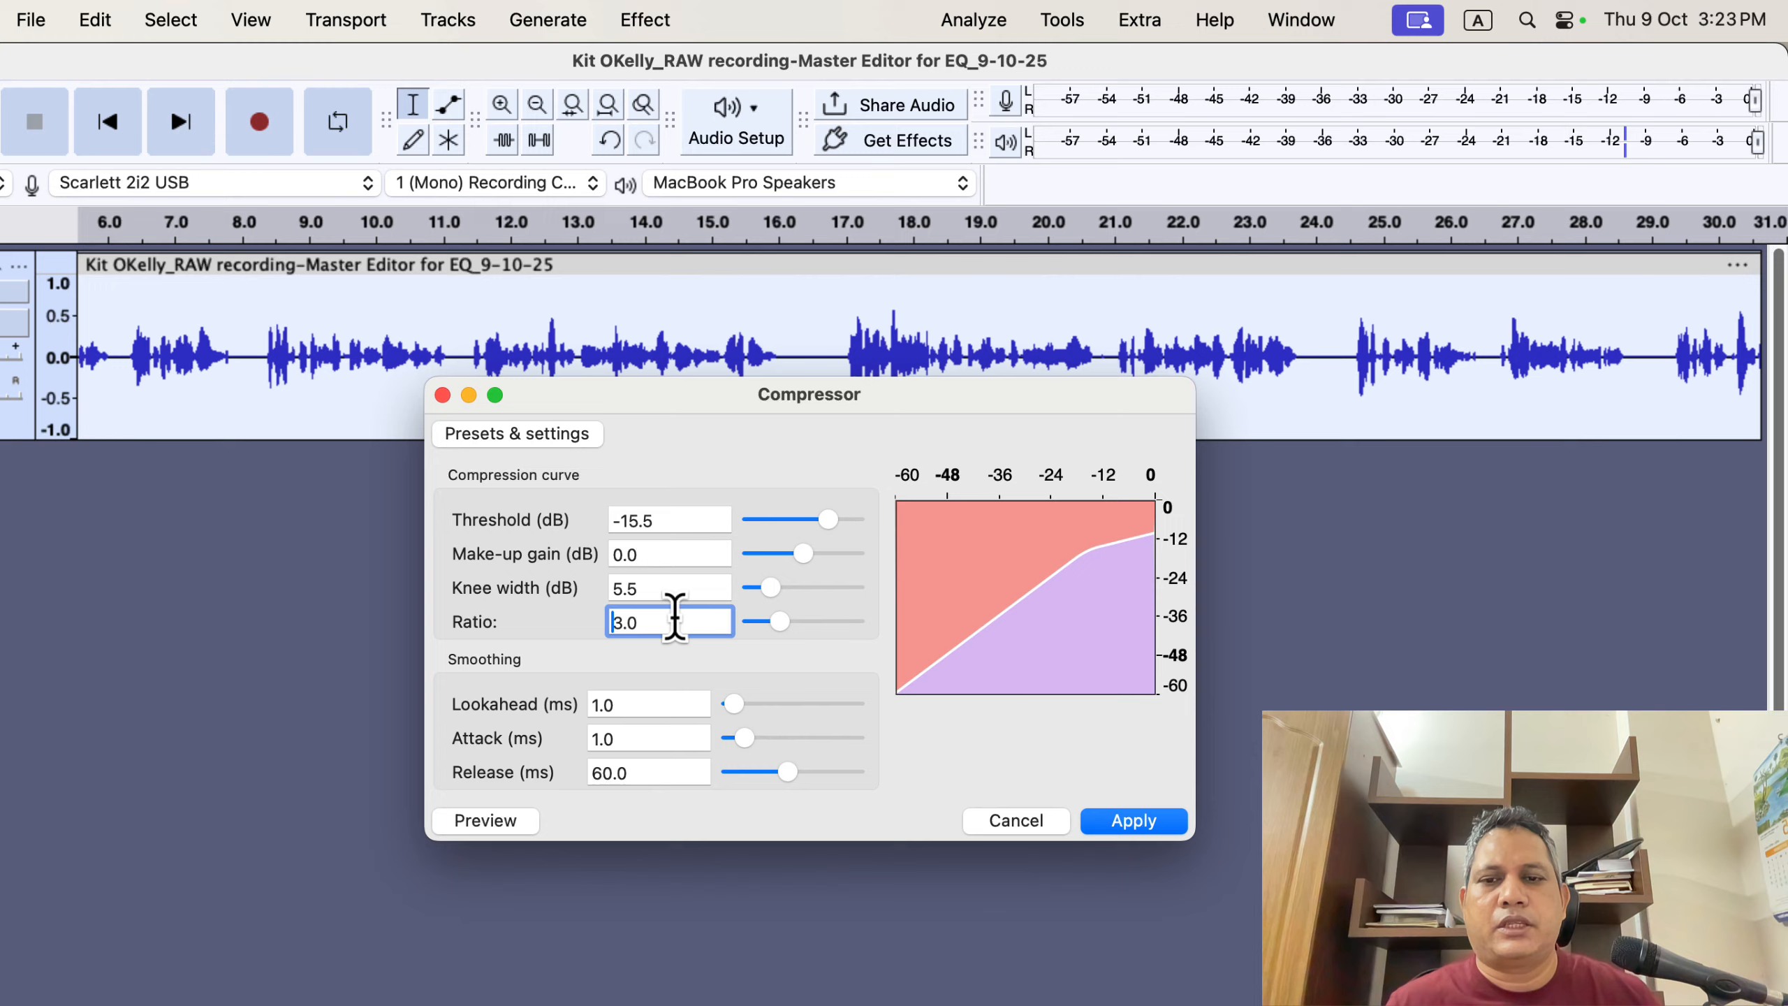
left_click(1132, 824)
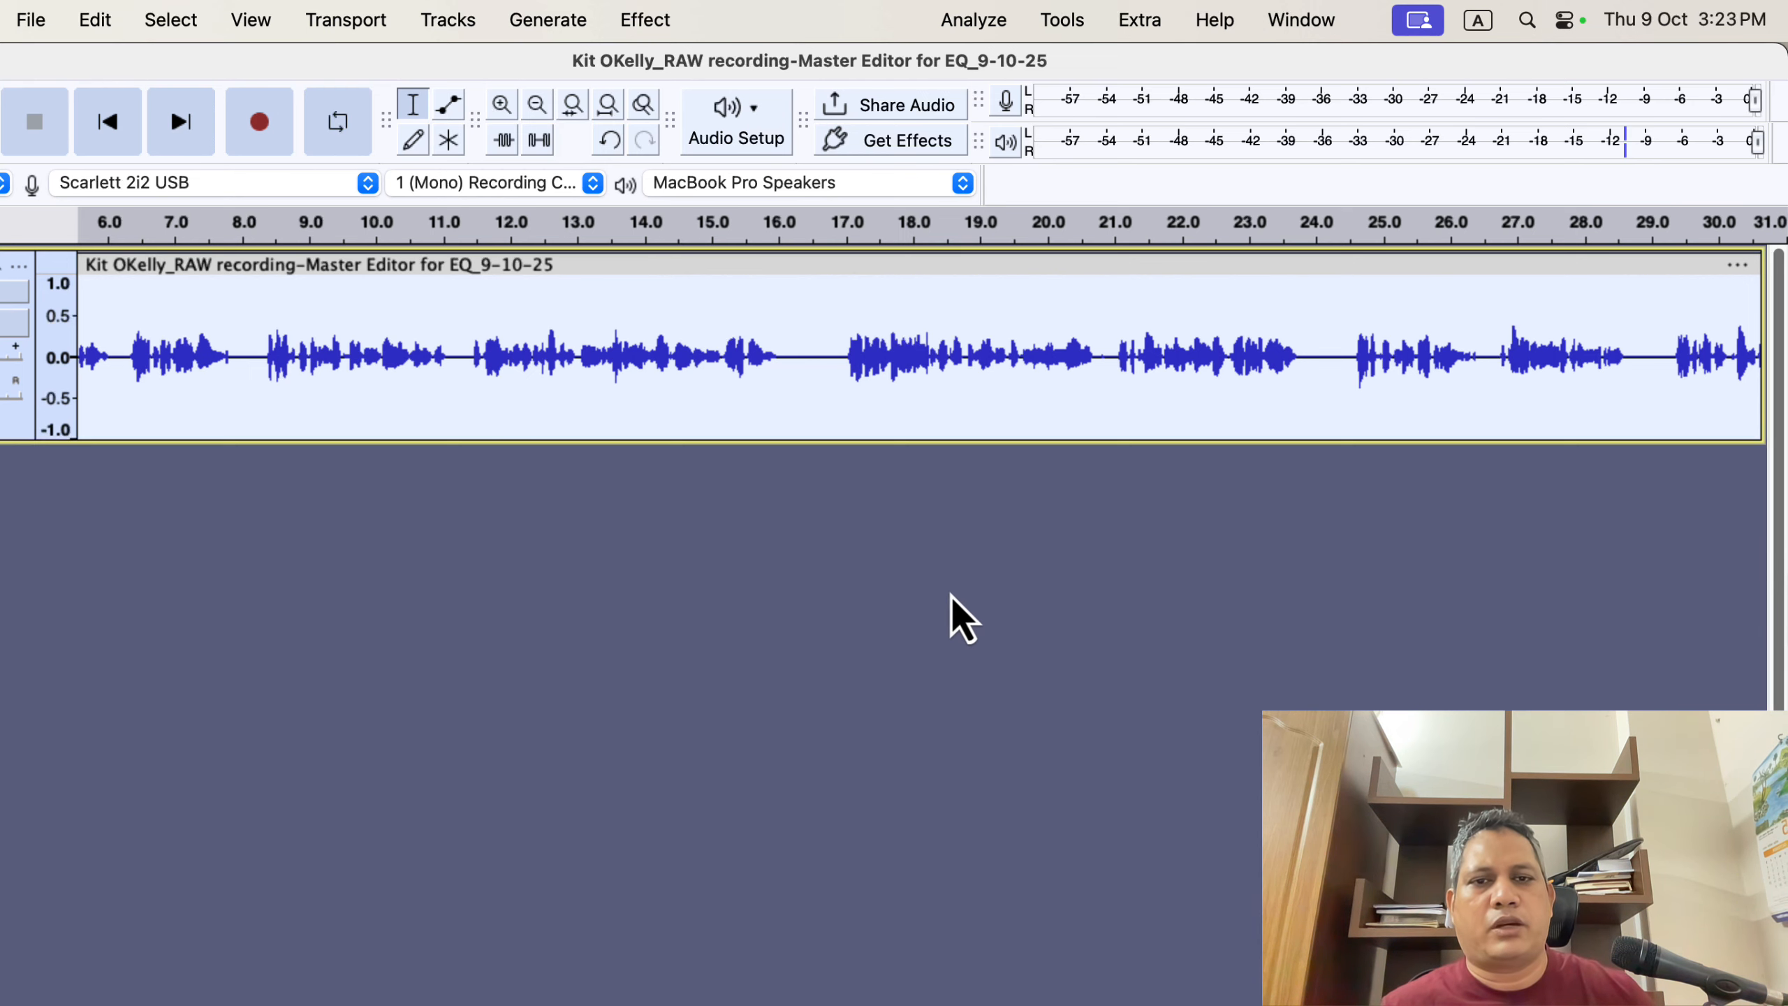
- Select the whole track, run the ACX Check analyzer on the compressed recording, and dismiss its results
left_click_drag(837, 371, 1090, 365)
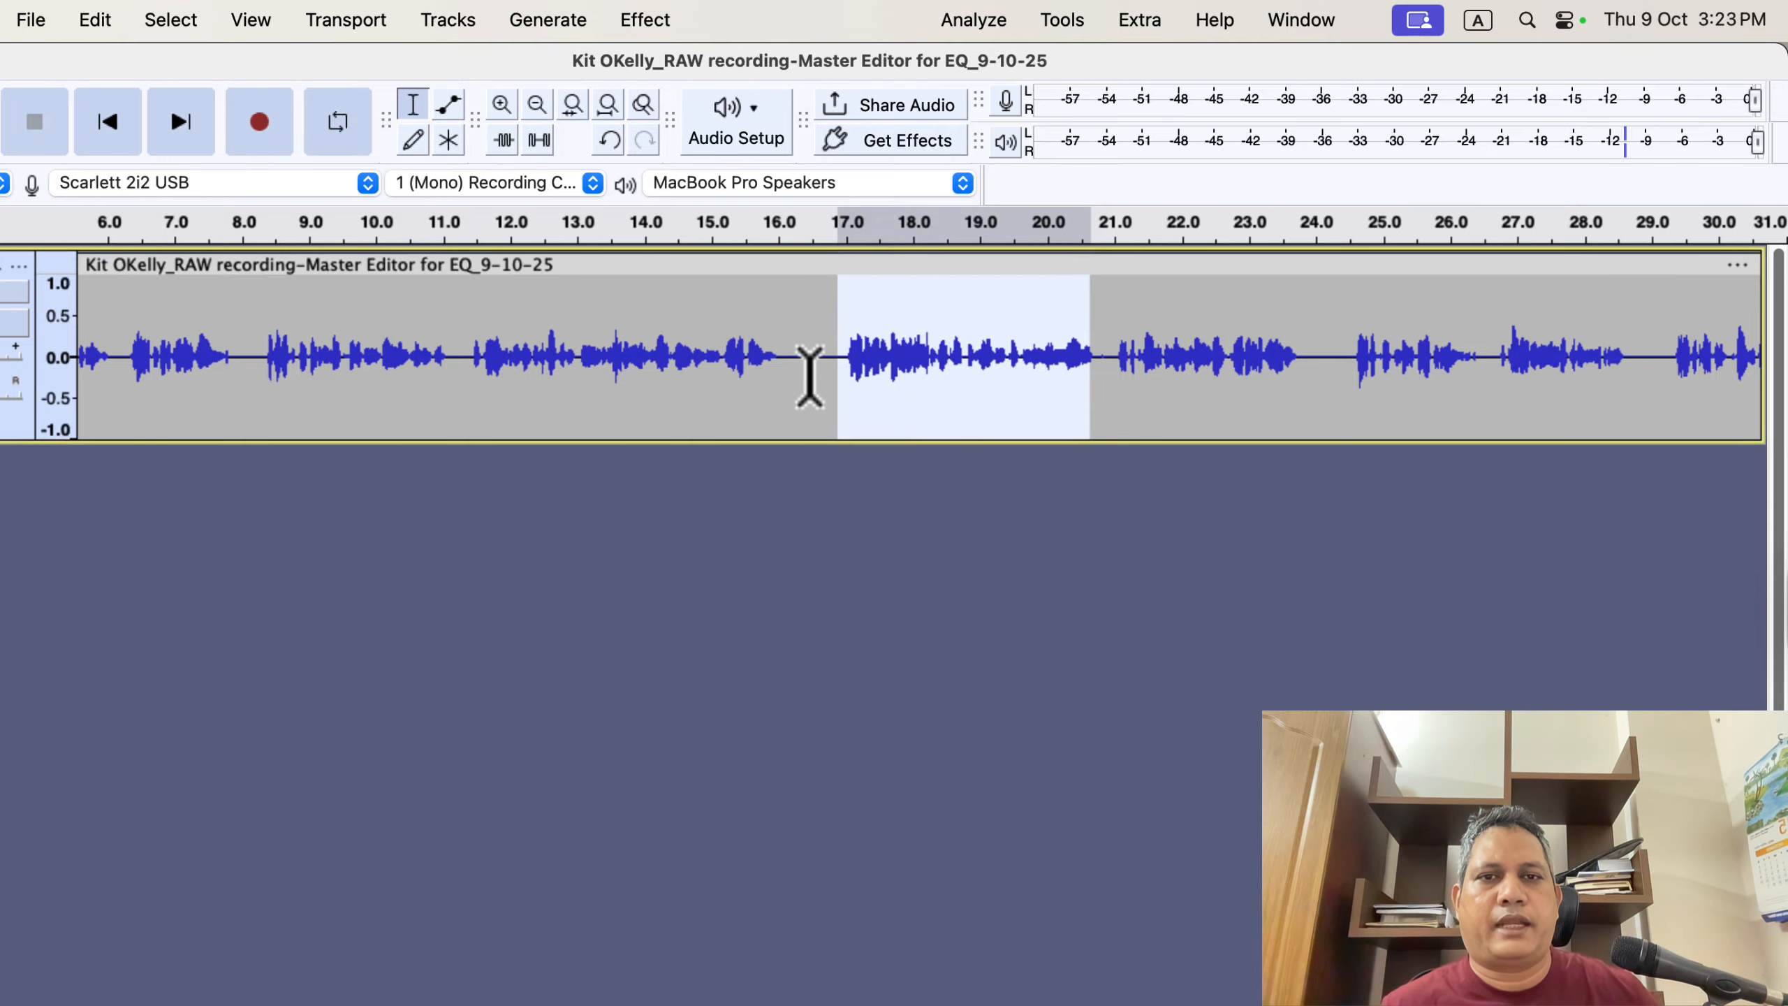
key("super+a")
left_click(978, 24)
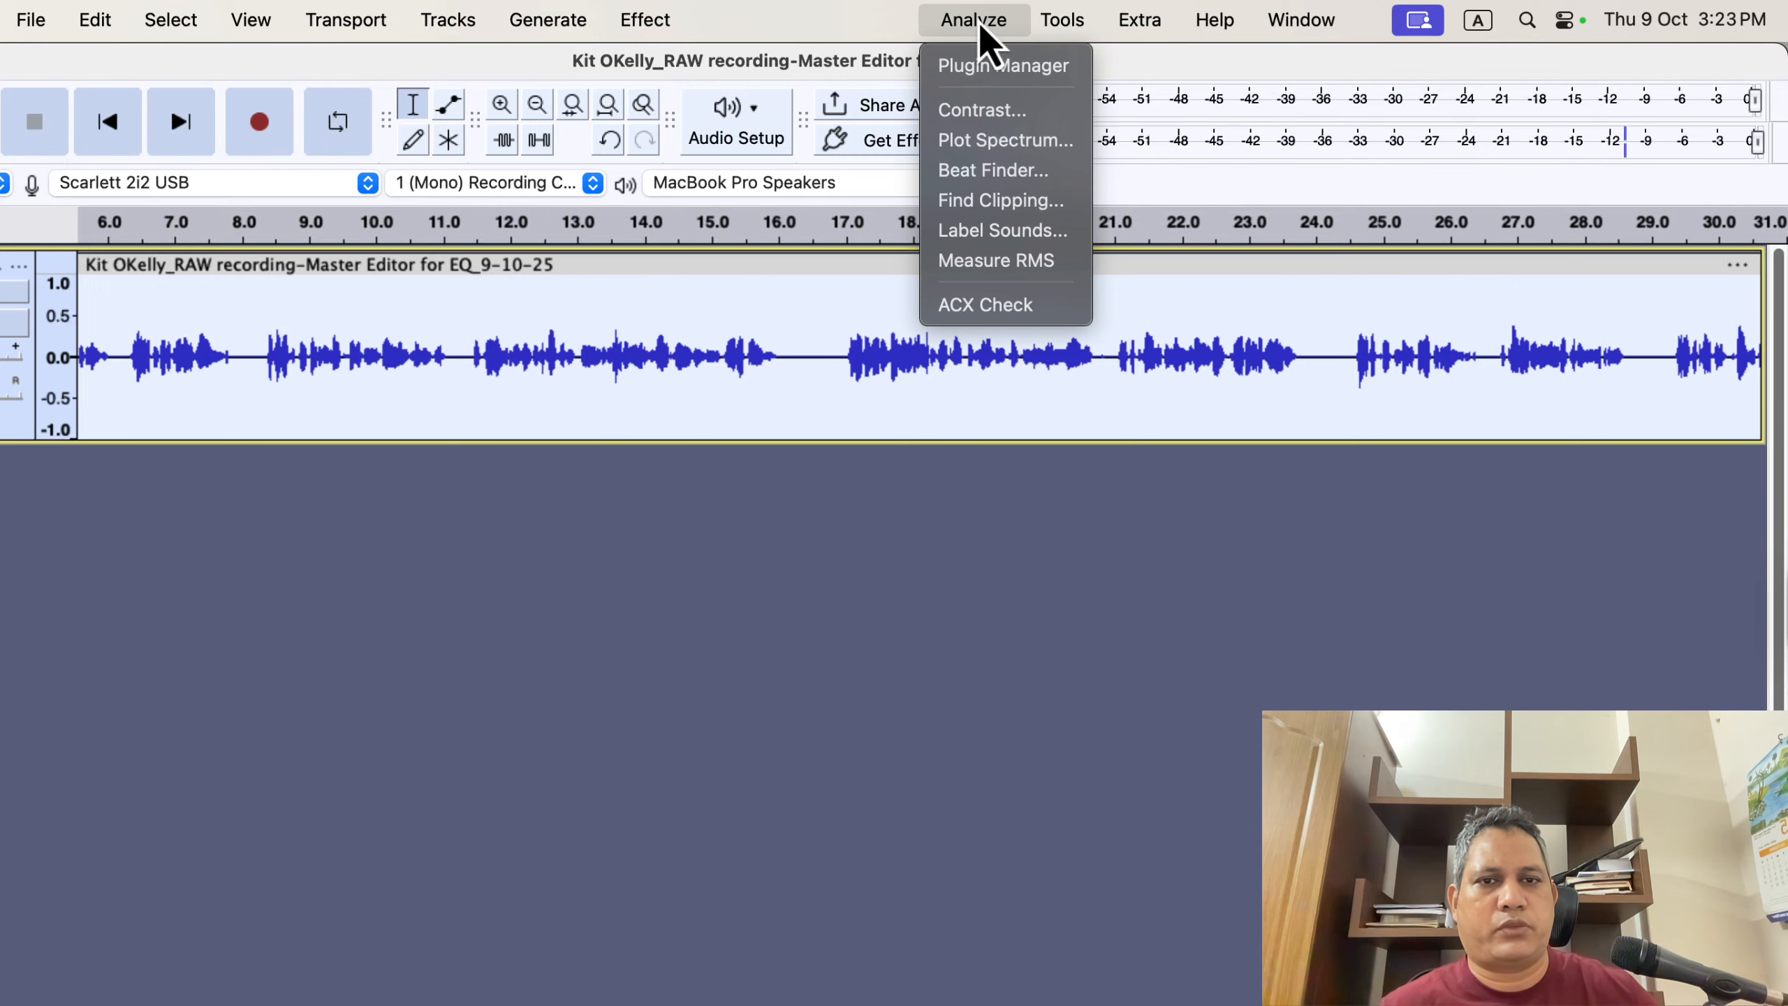
left_click(1048, 310)
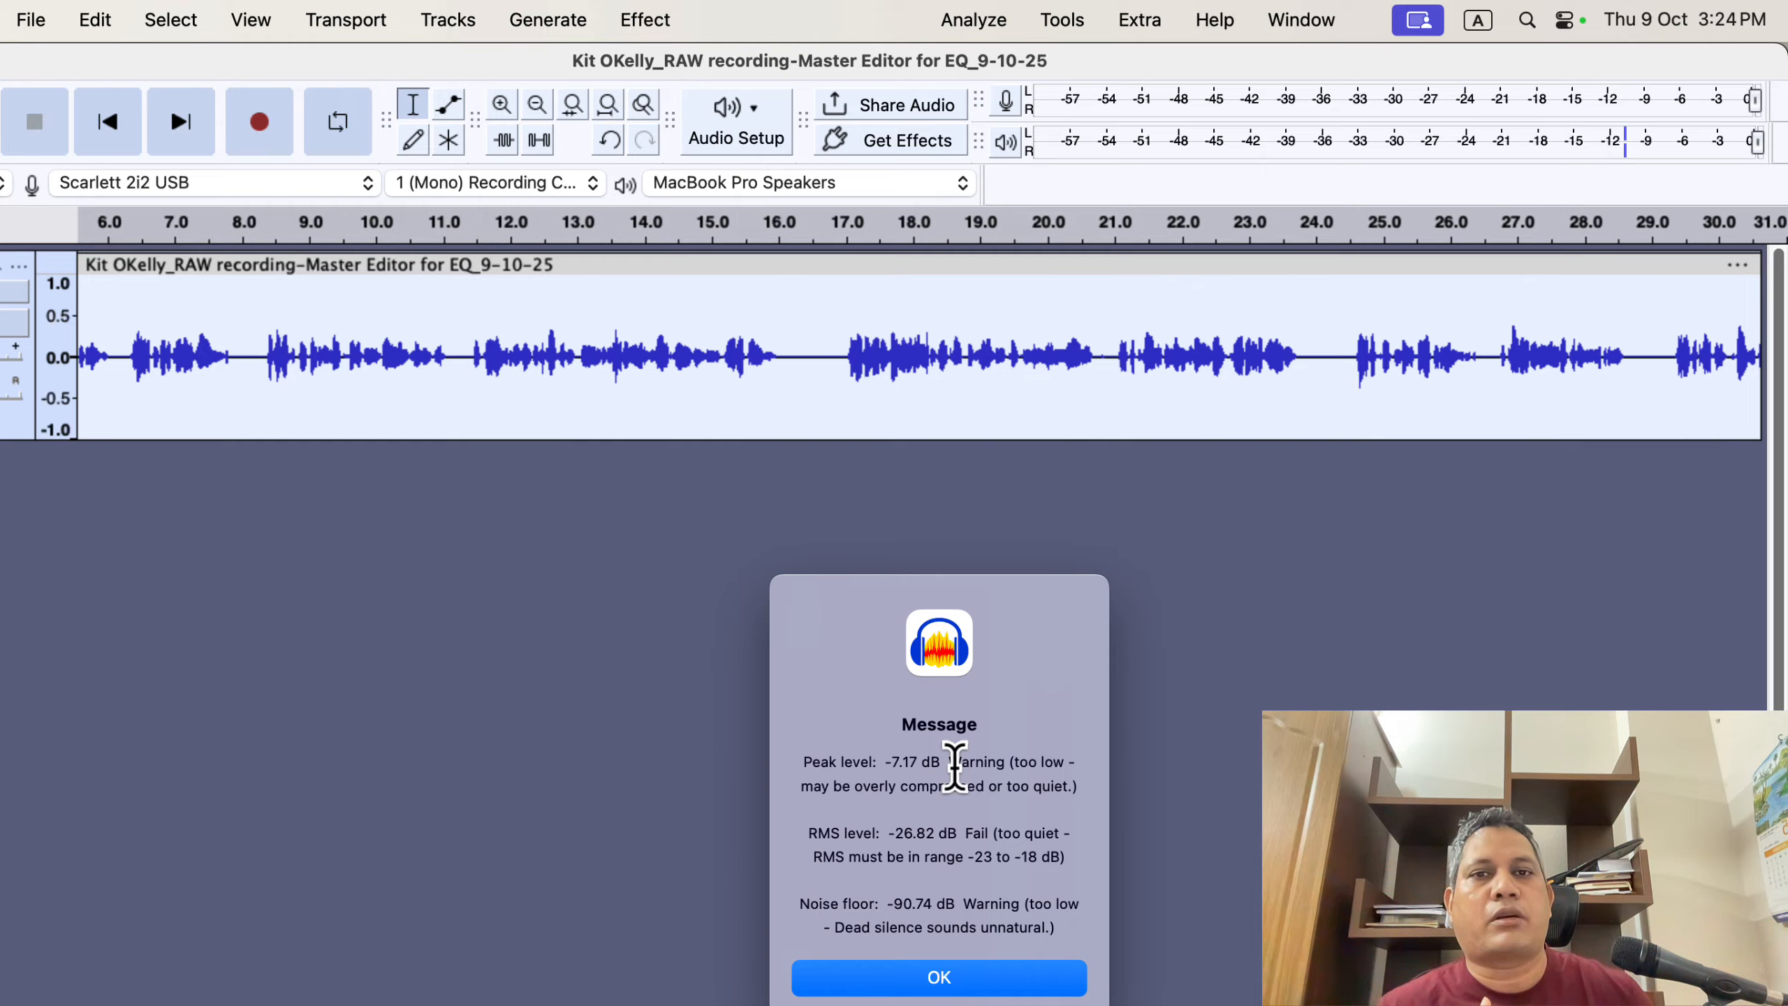
left_click(947, 979)
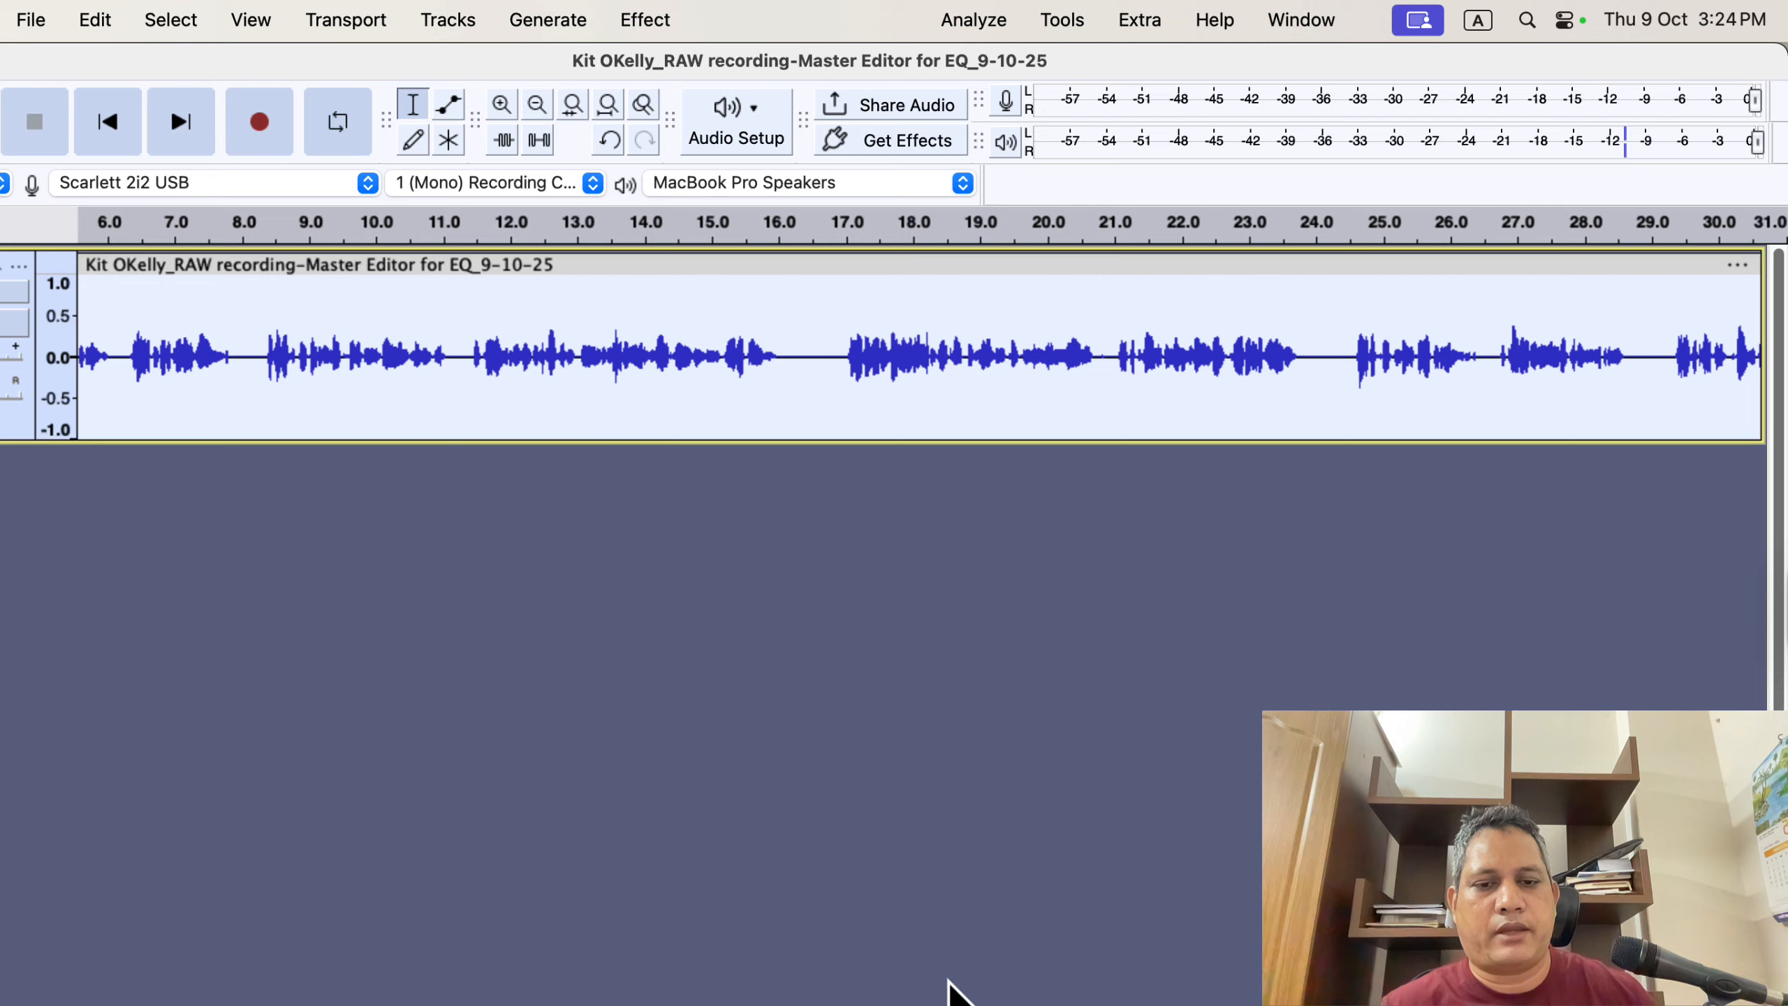
- Normalize the compressed track's peak amplitude to -3.0 dB with DC offset removal enabled
left_click(645, 19)
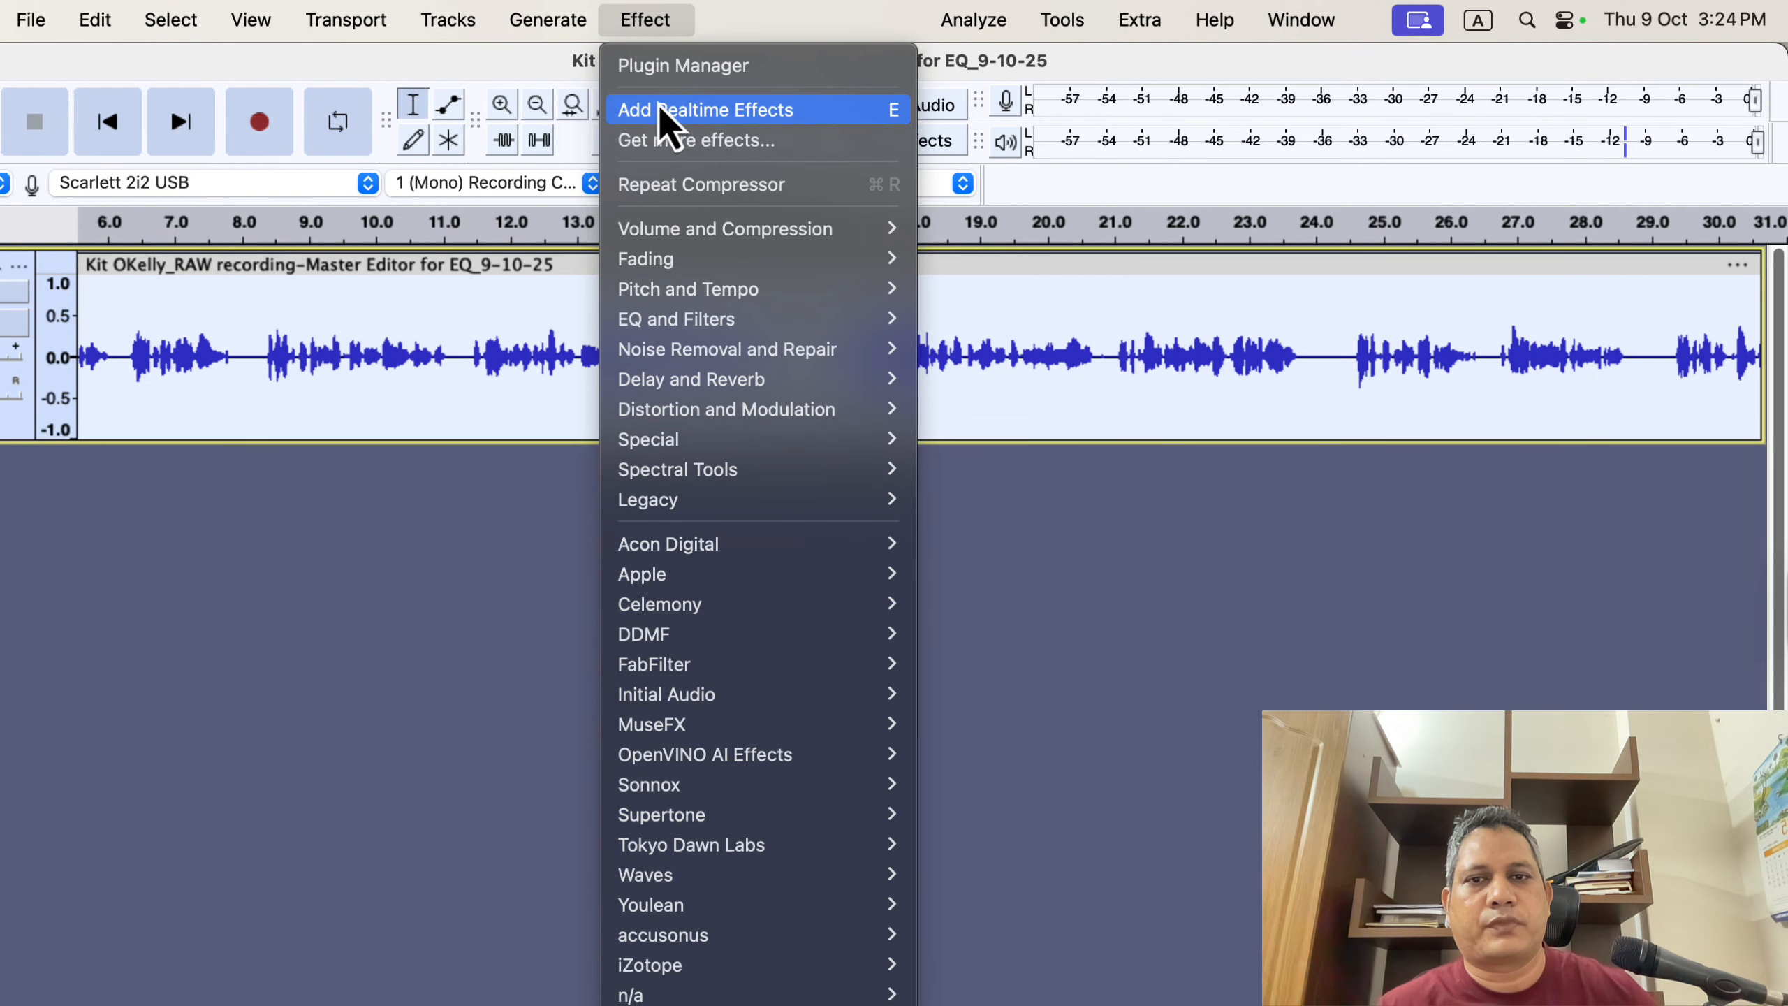
mouse_move(707, 236)
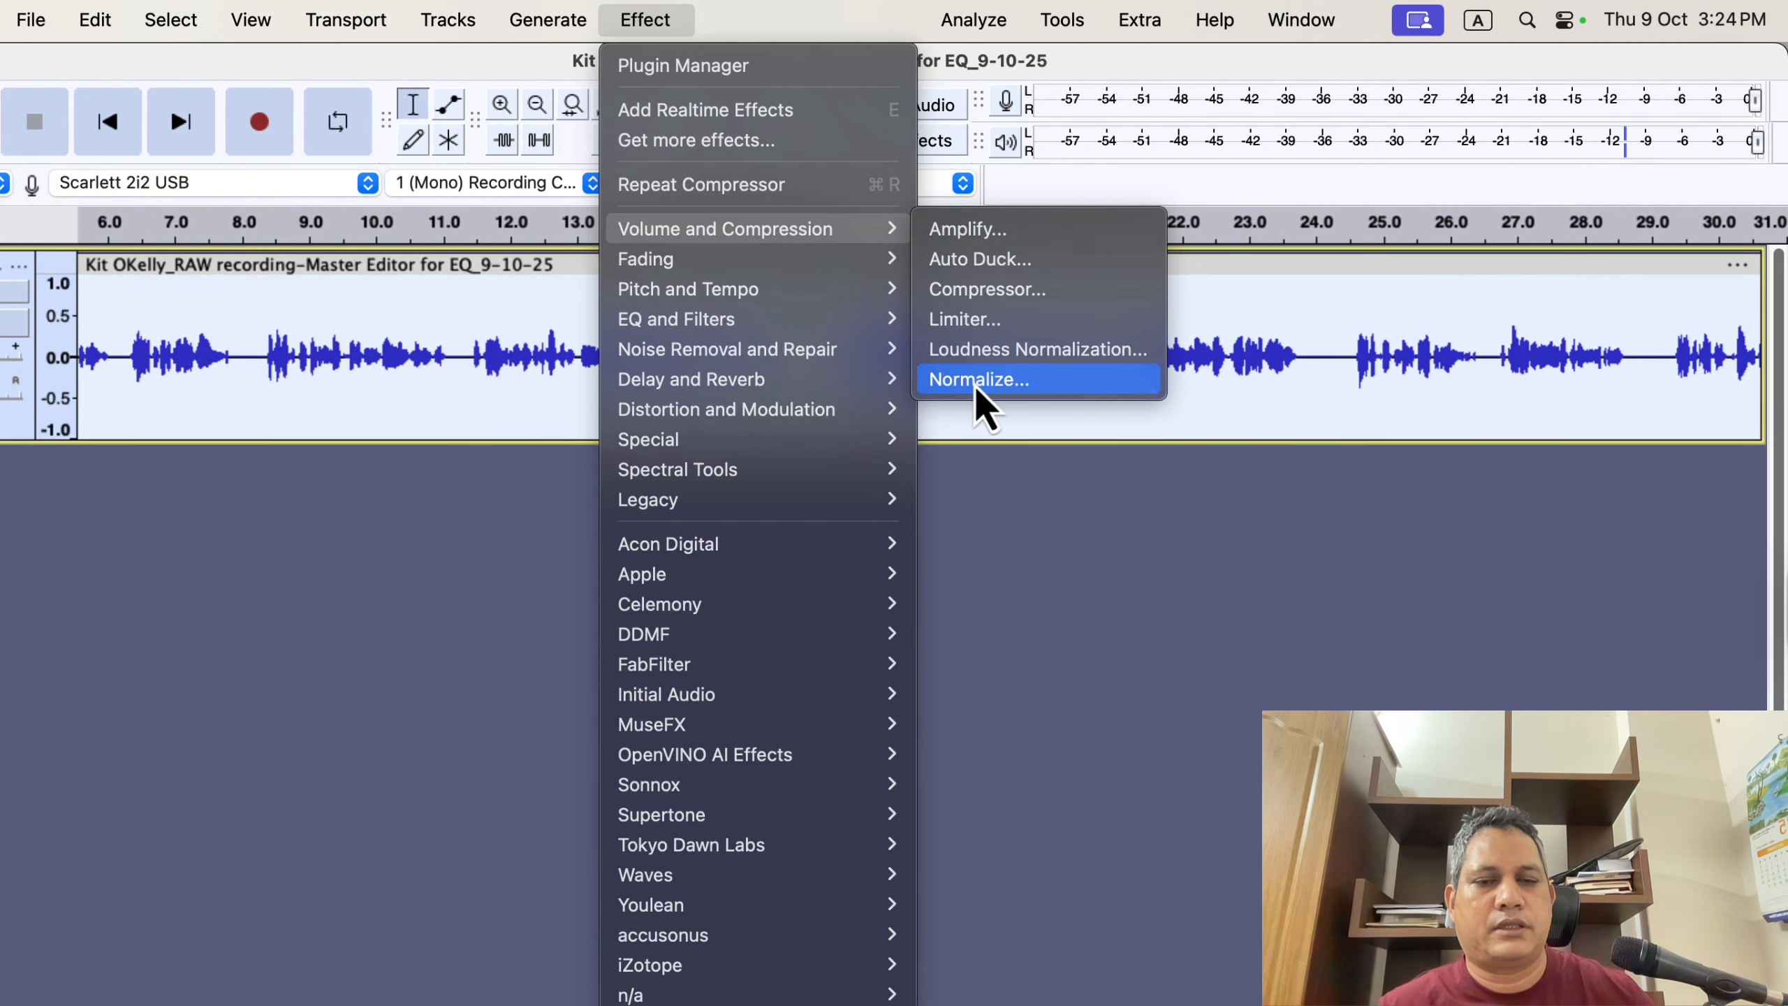
left_click(1056, 385)
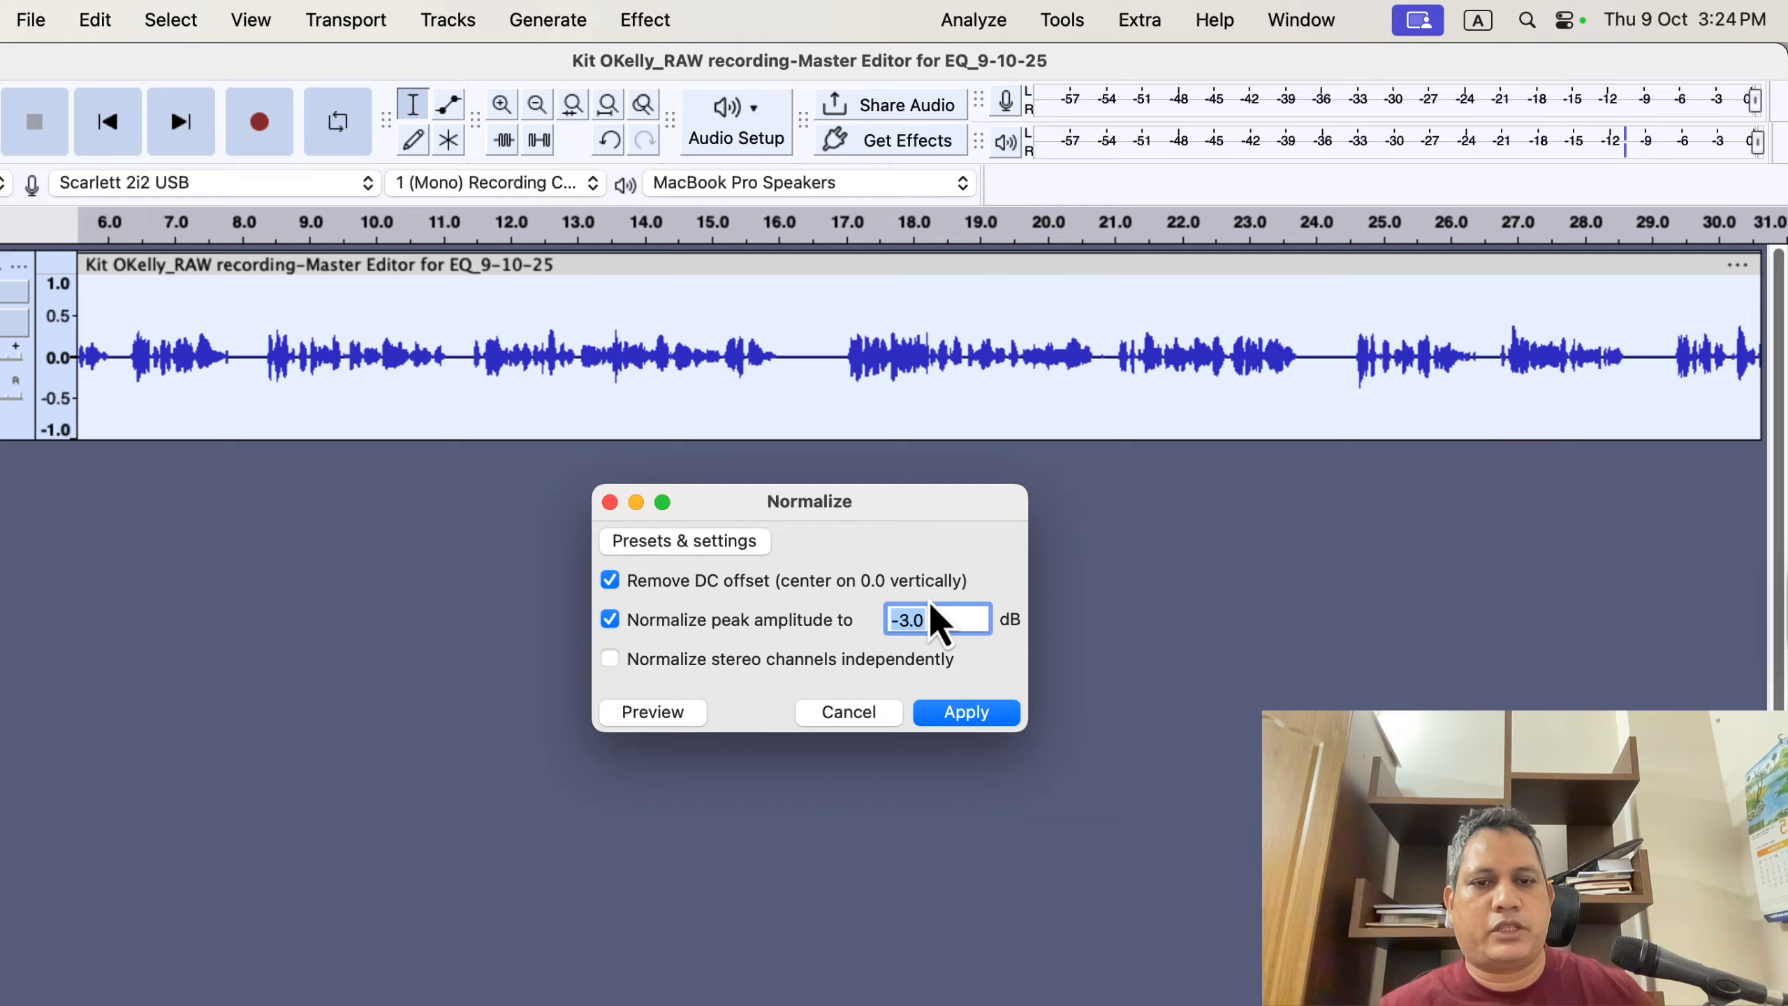
left_click(970, 716)
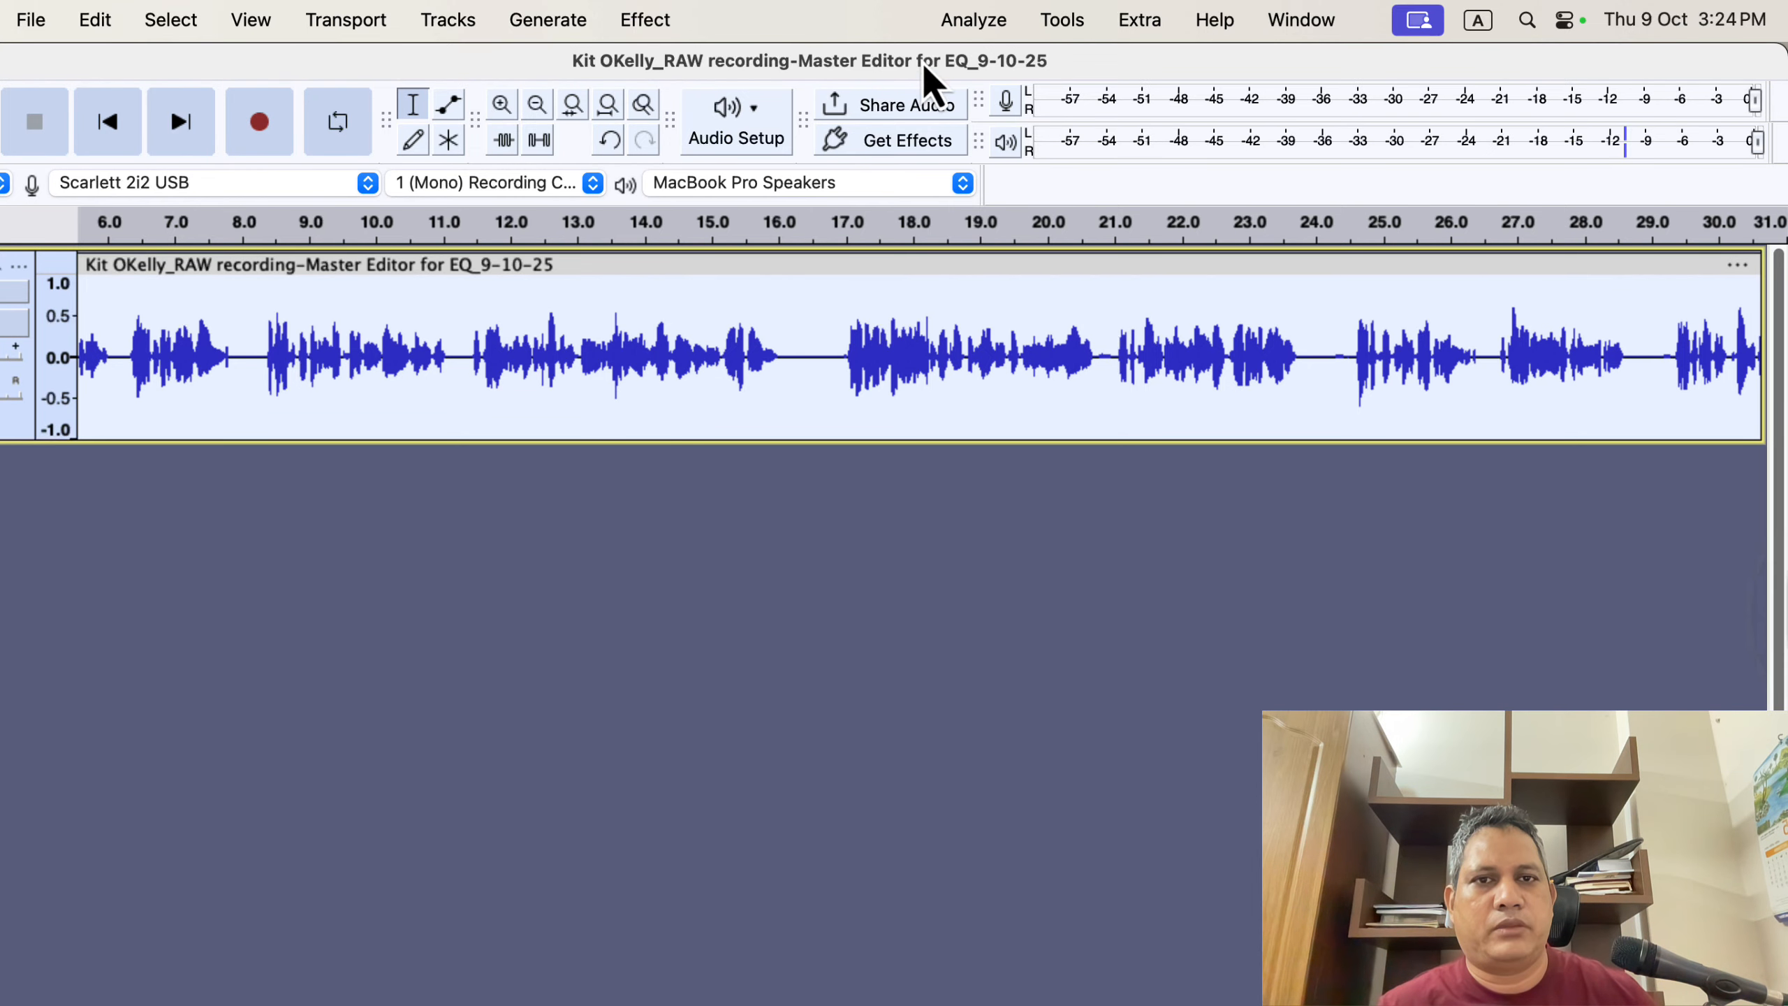
- Run ACX Check on the normalized recording and switch to the ACX submission requirements page in Chrome to compare
left_click(947, 20)
left_click(995, 310)
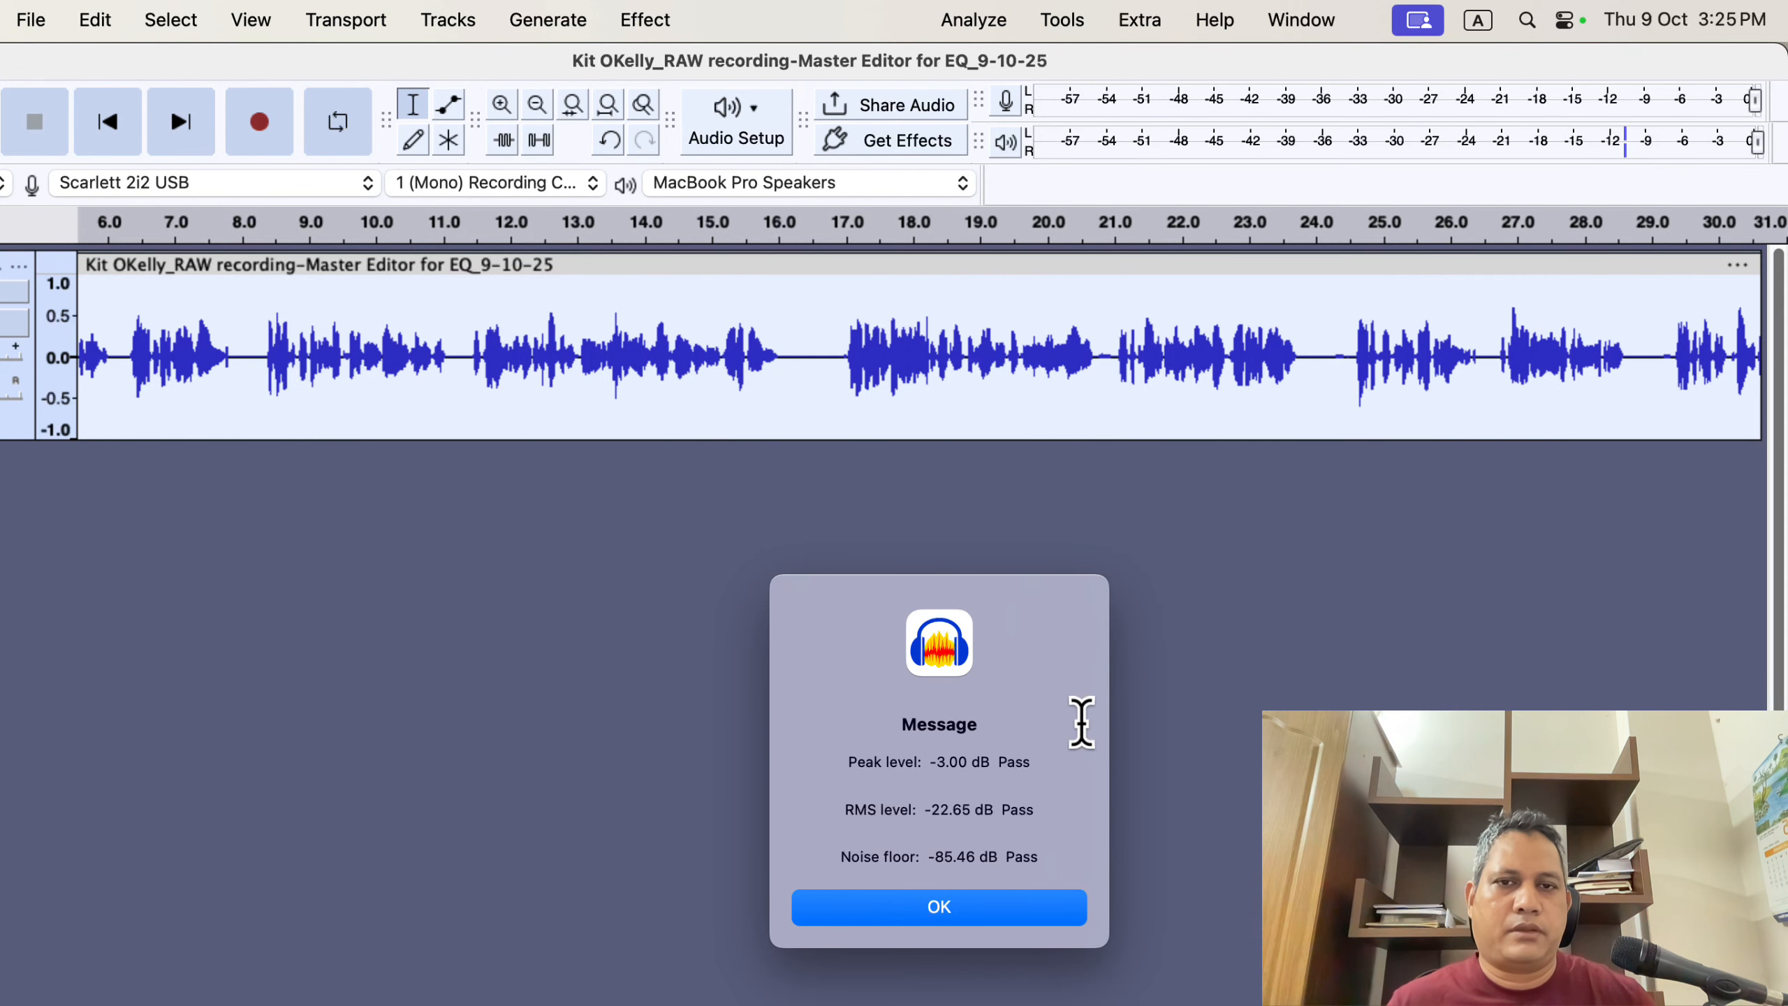
key("super+Tab")
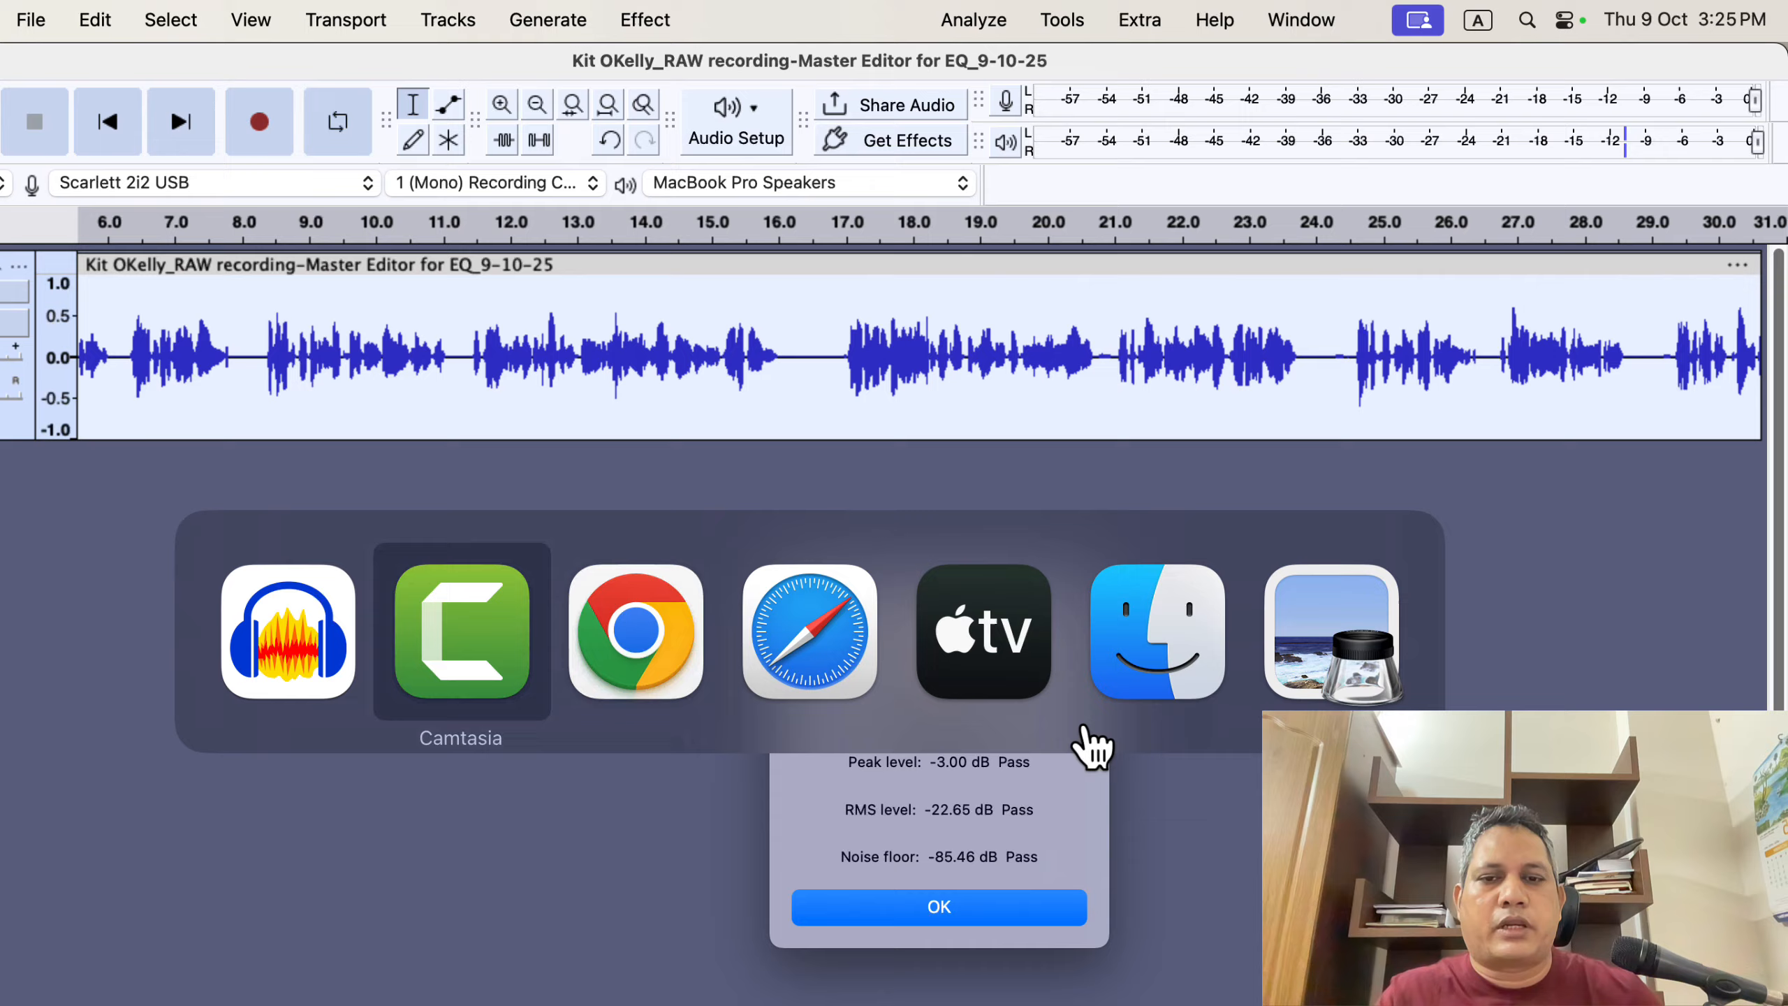
key("super+Tab")
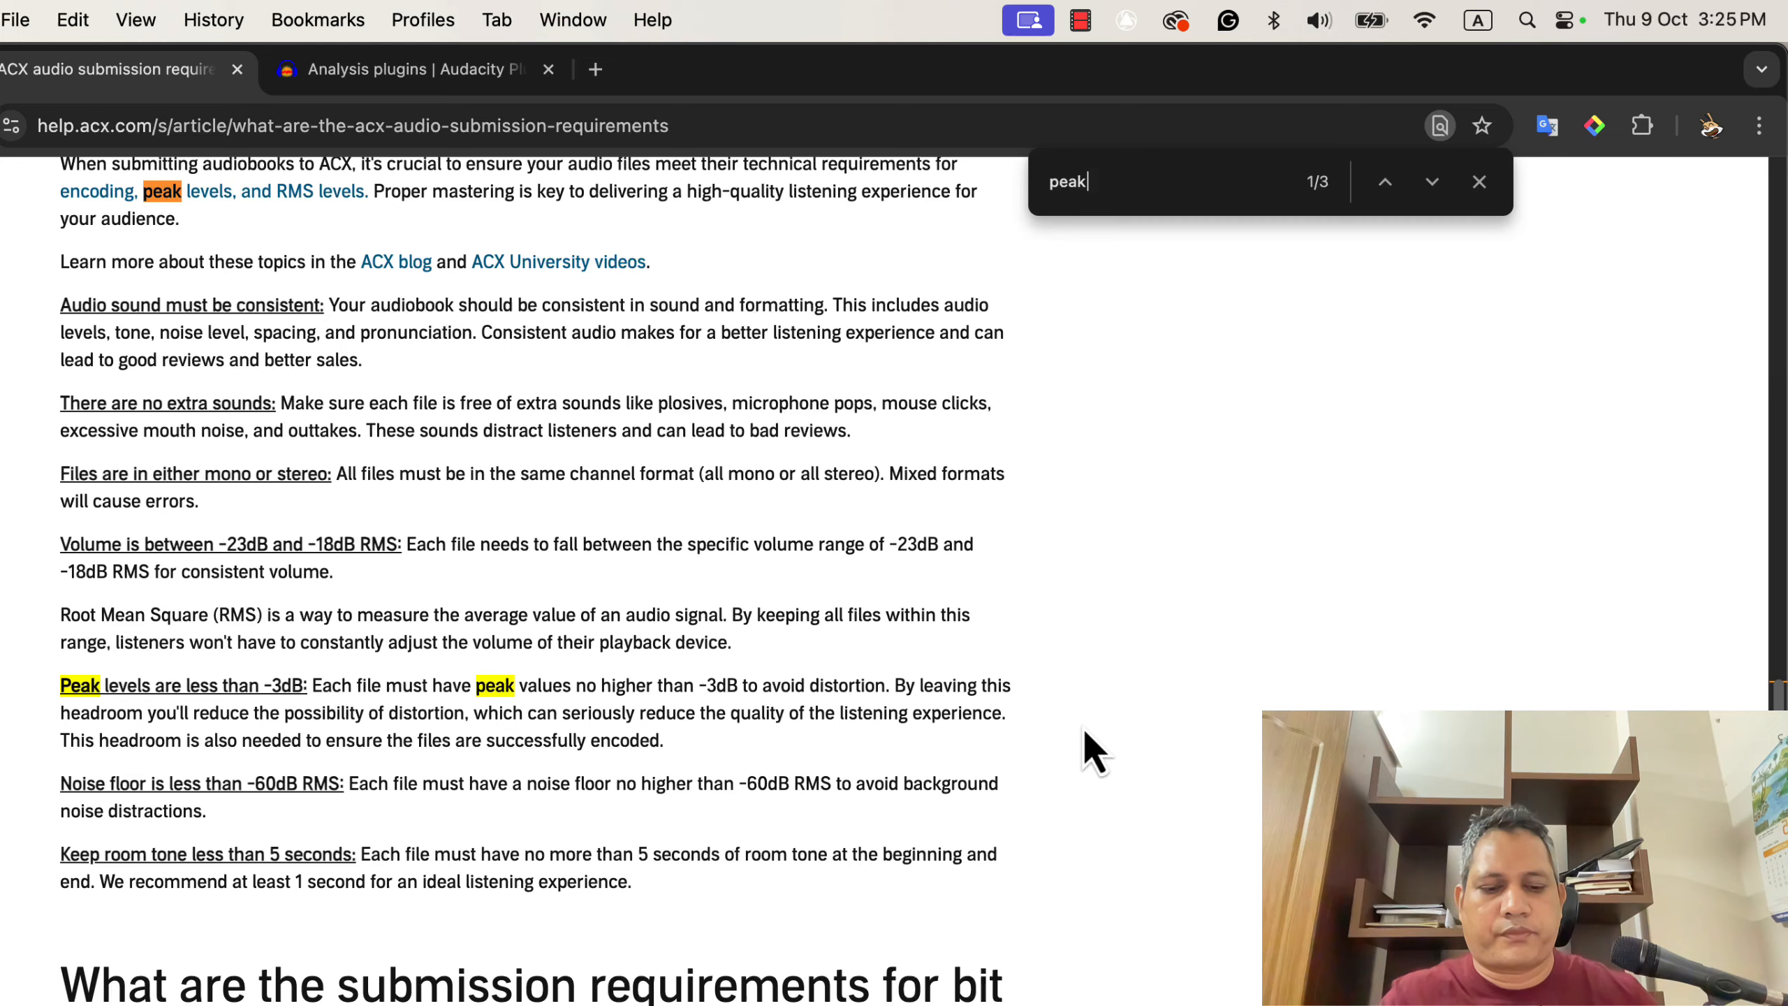
- Browse the personalised live training and Audacity Mastery Training pages, reading the course schedule details
key("super+grave")
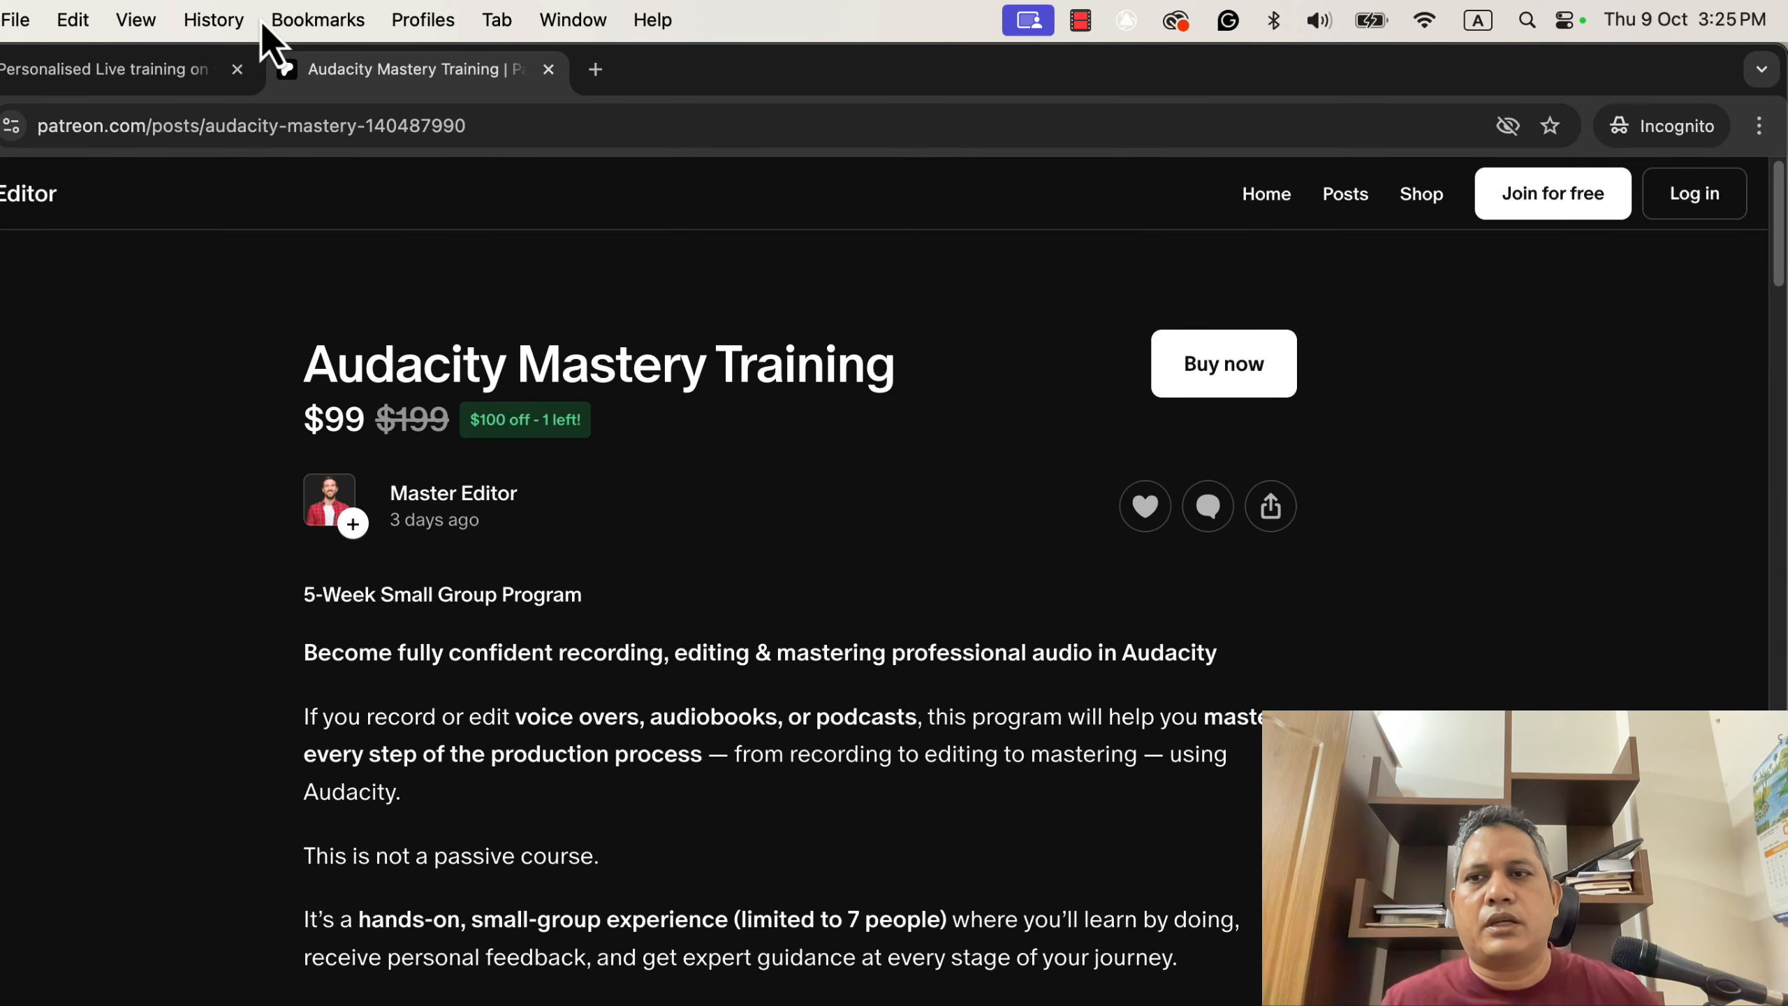
left_click(160, 70)
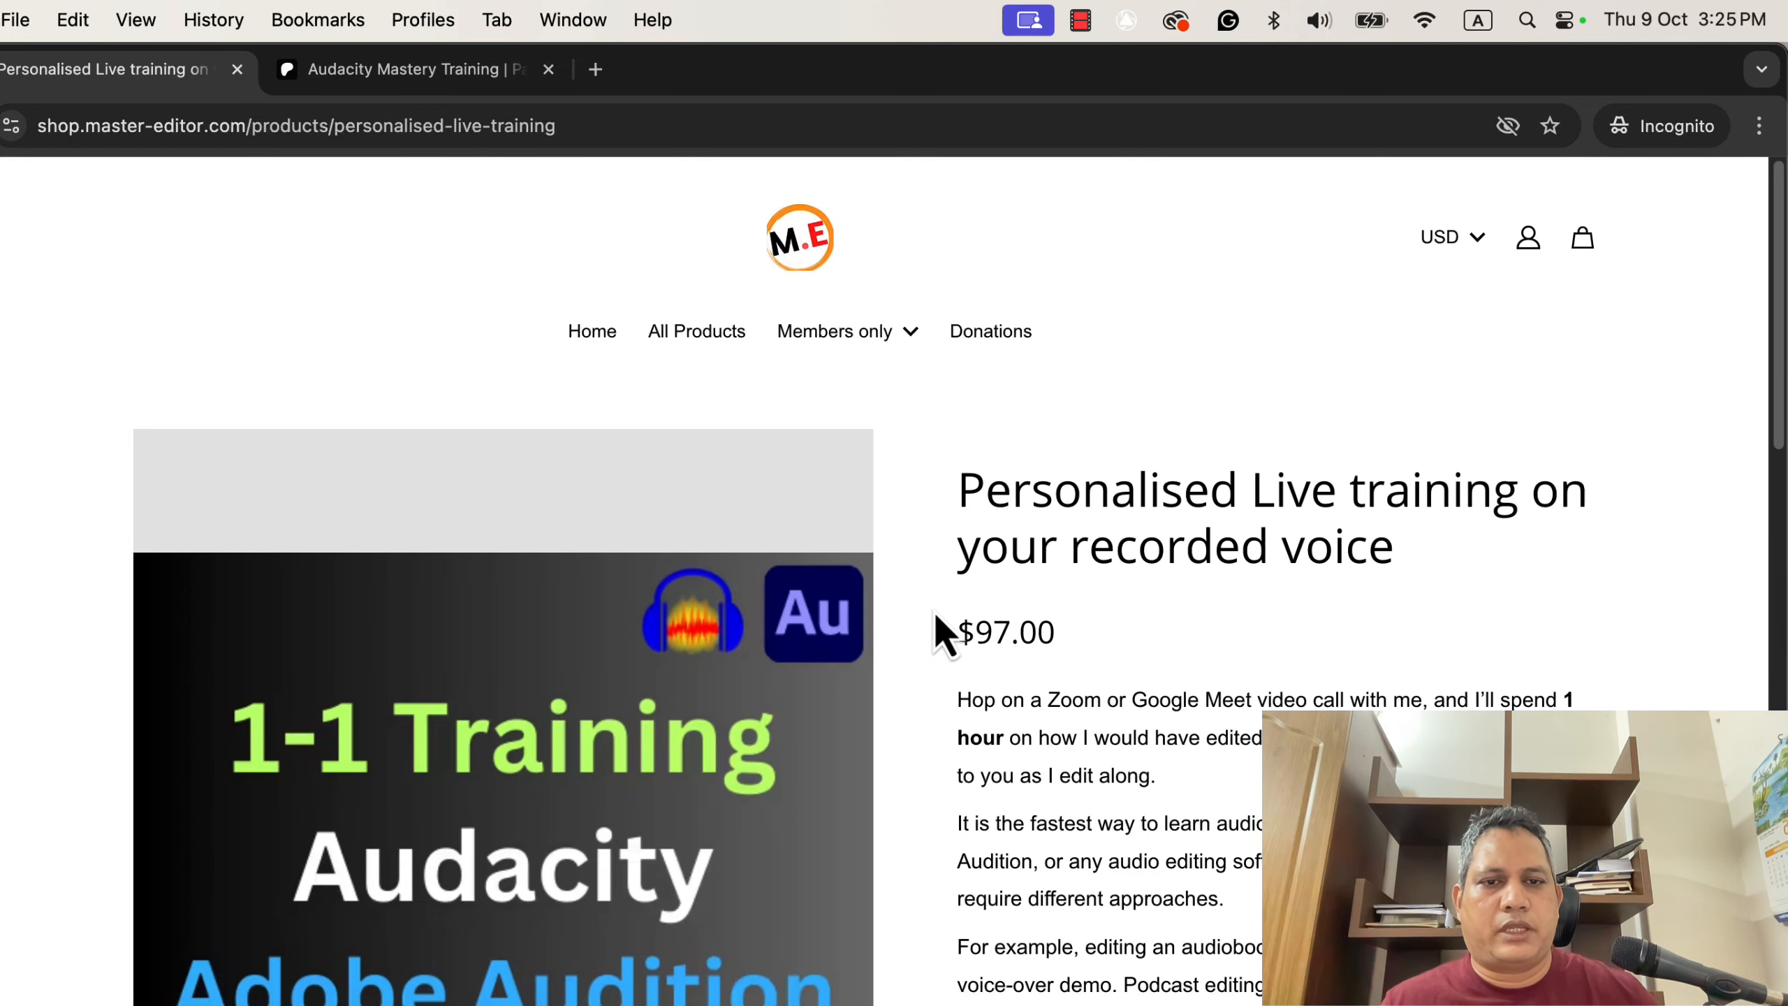
scroll(936, 616, "down", 3)
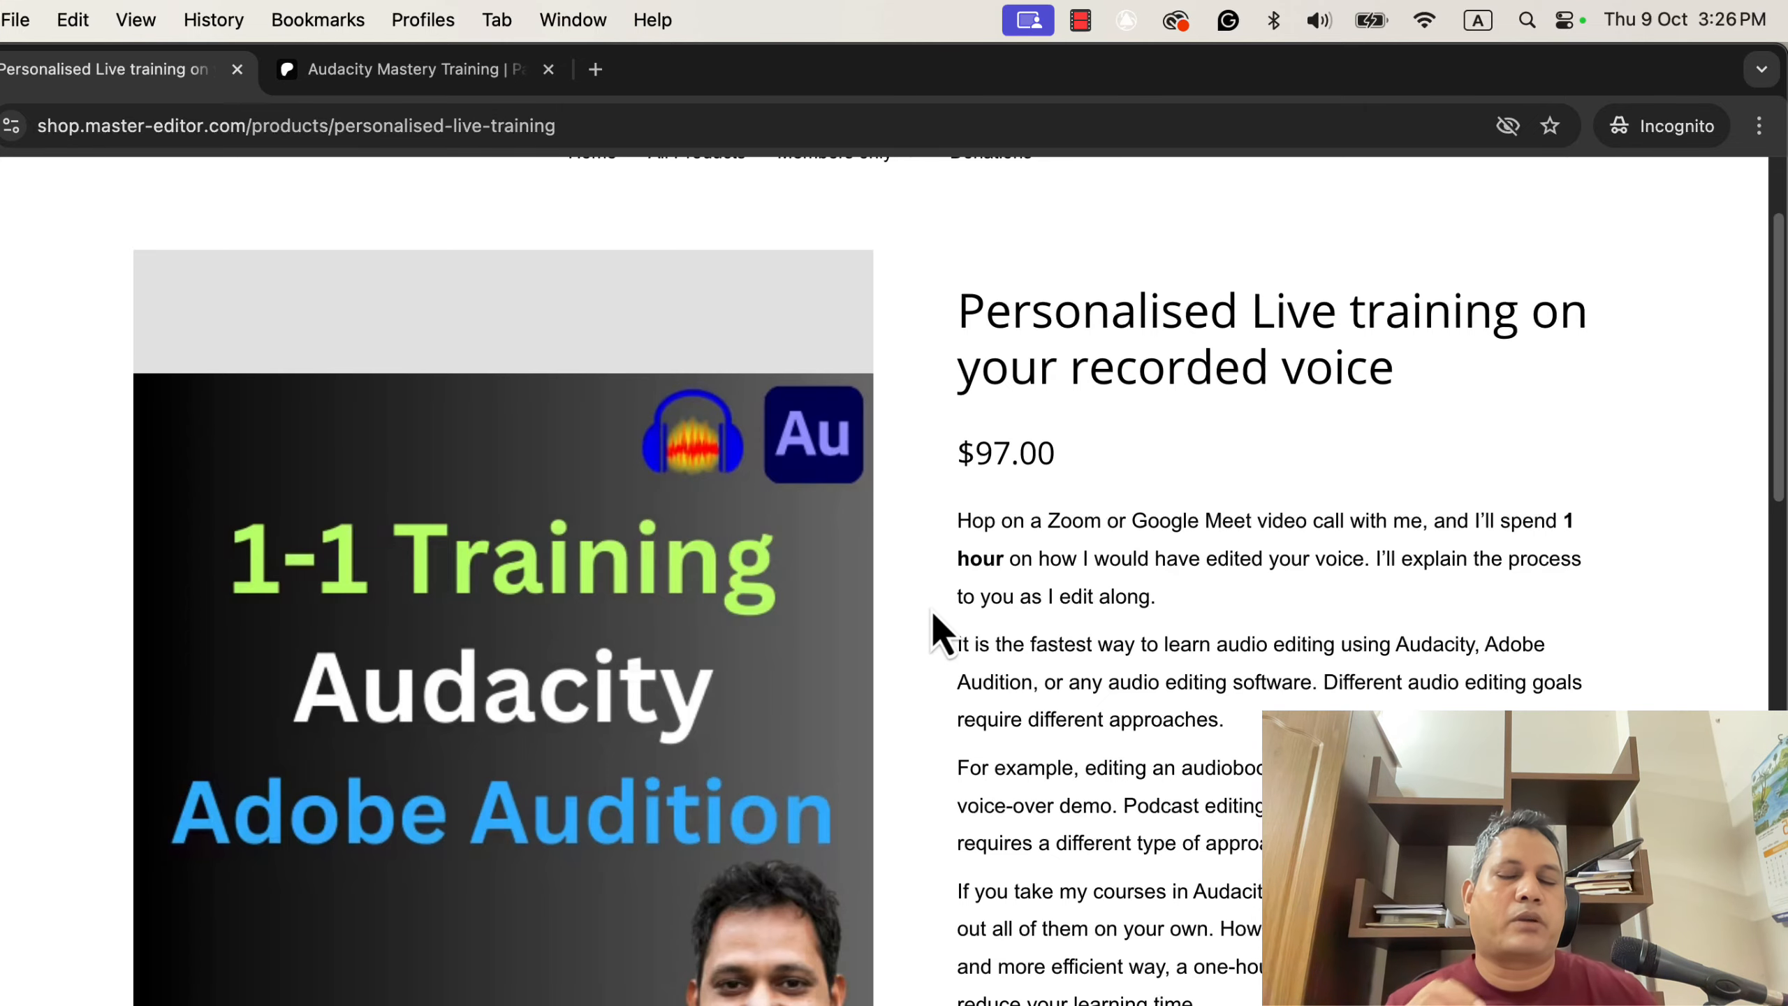
left_click(389, 70)
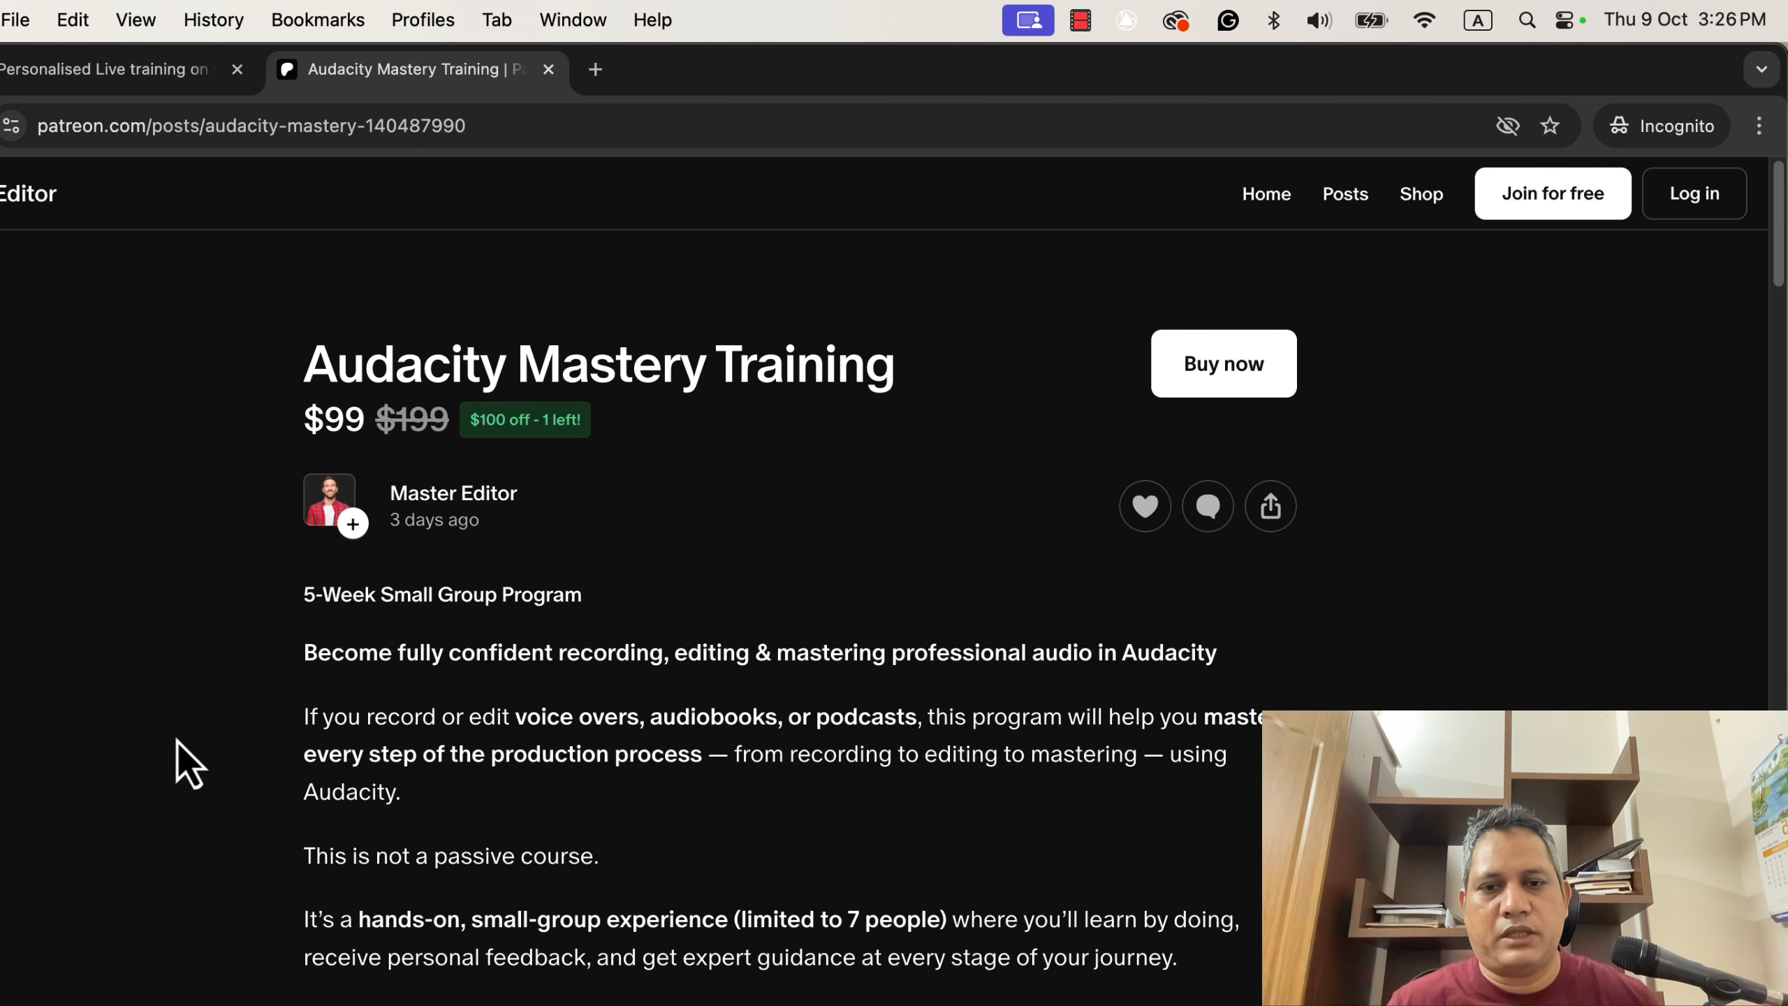
scroll(188, 764, "down", 9)
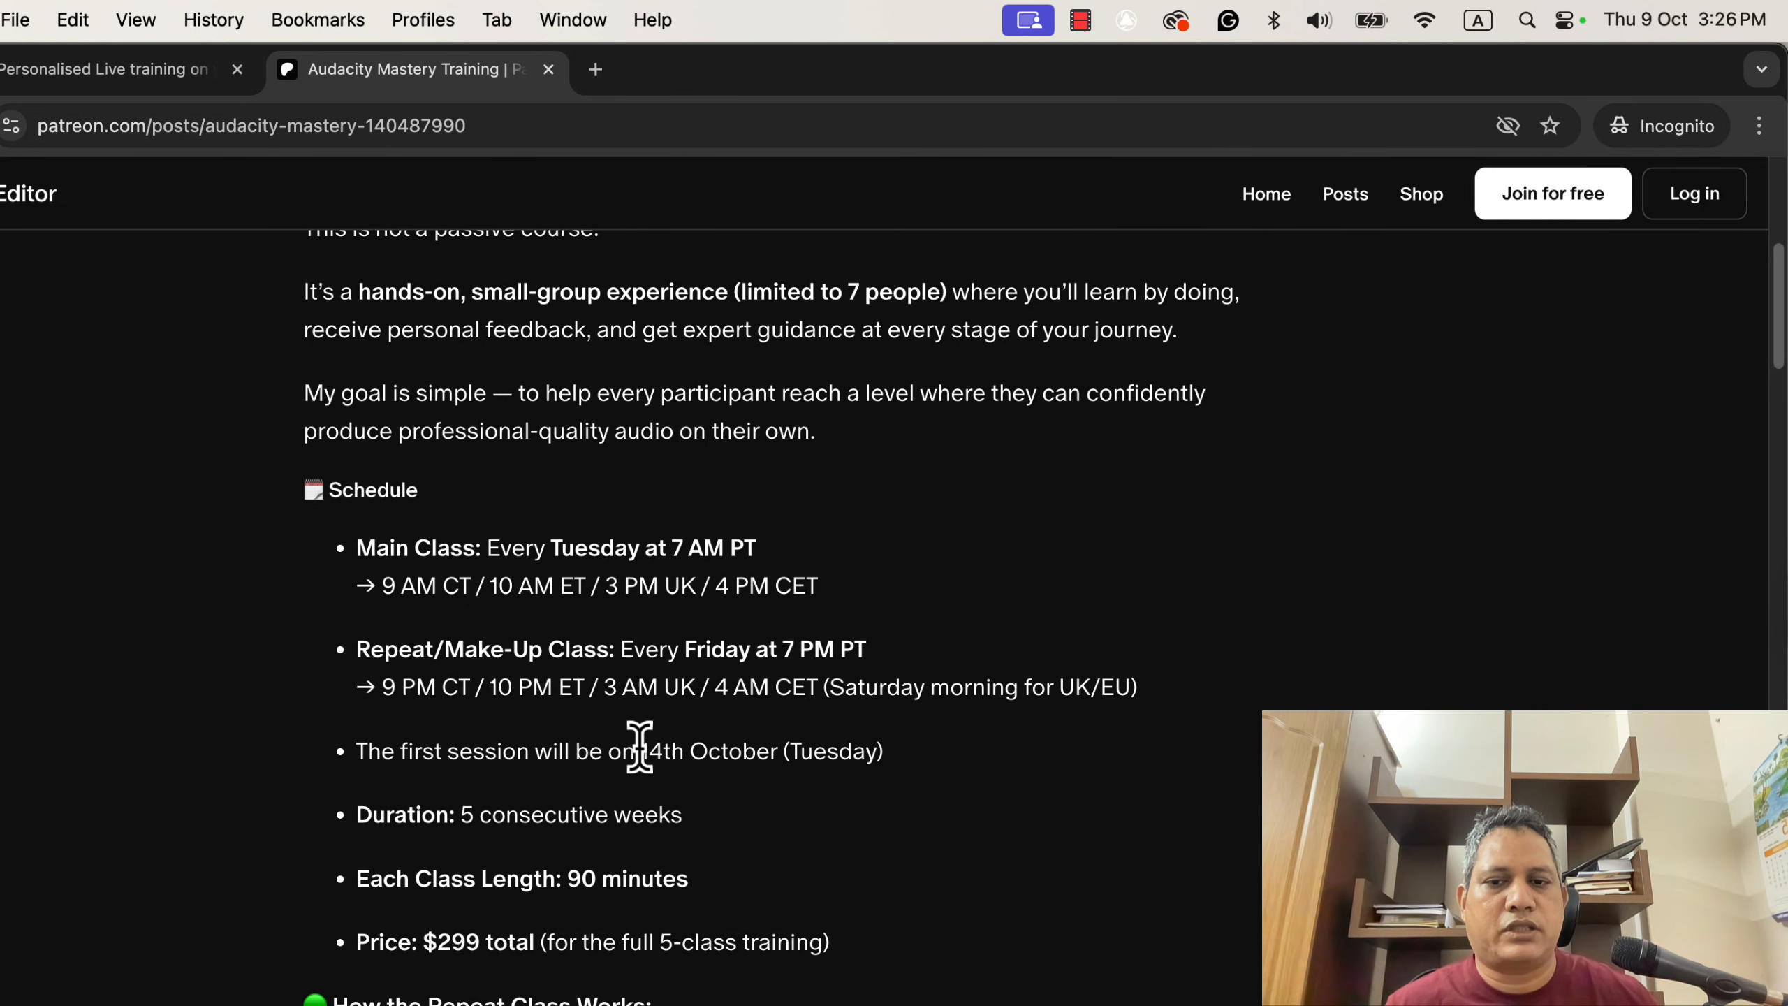
left_click_drag(640, 751, 776, 751)
left_click(825, 795)
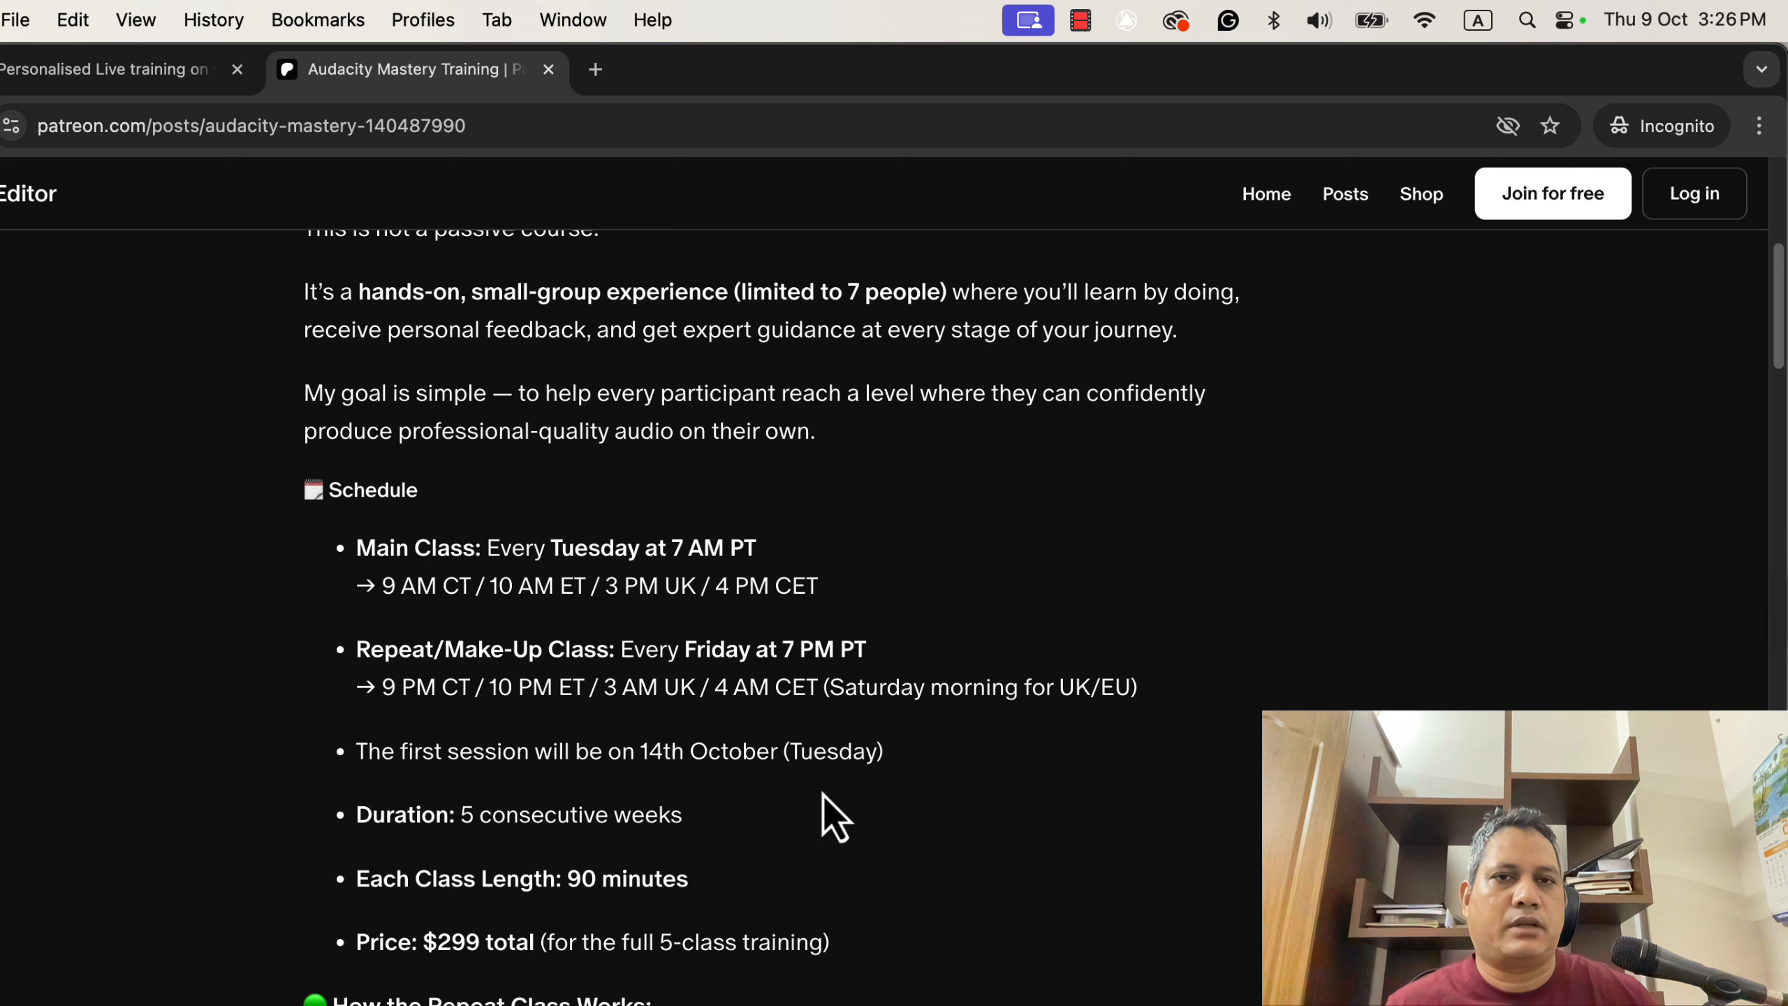